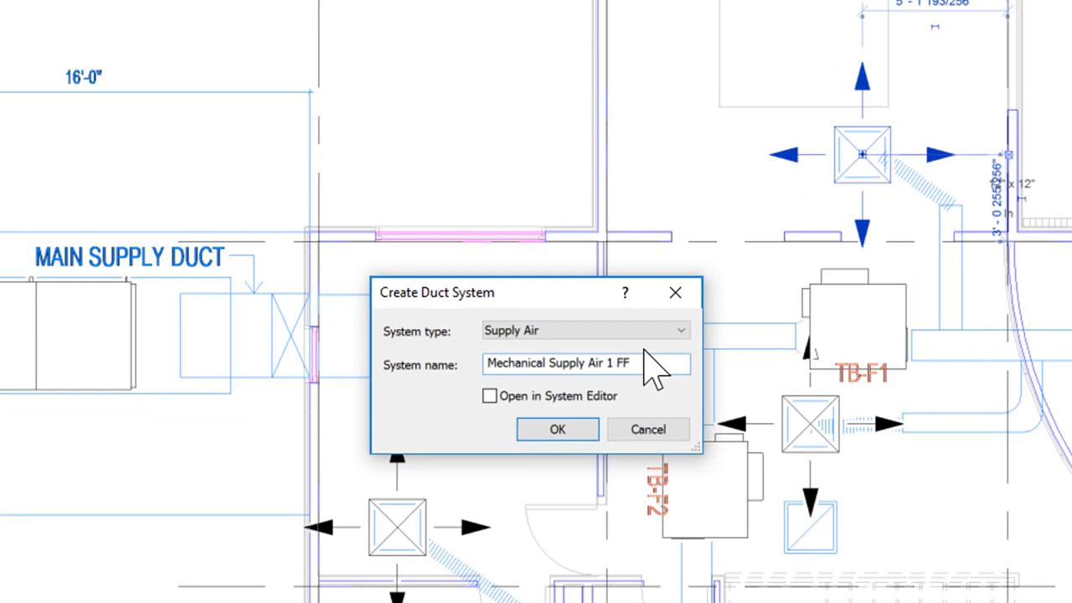
# Create the Supply Air duct system Mechanical Supply Air 1 FF and assign VAV unit TB-F1 as its equipment.
pyautogui.click(557, 429)
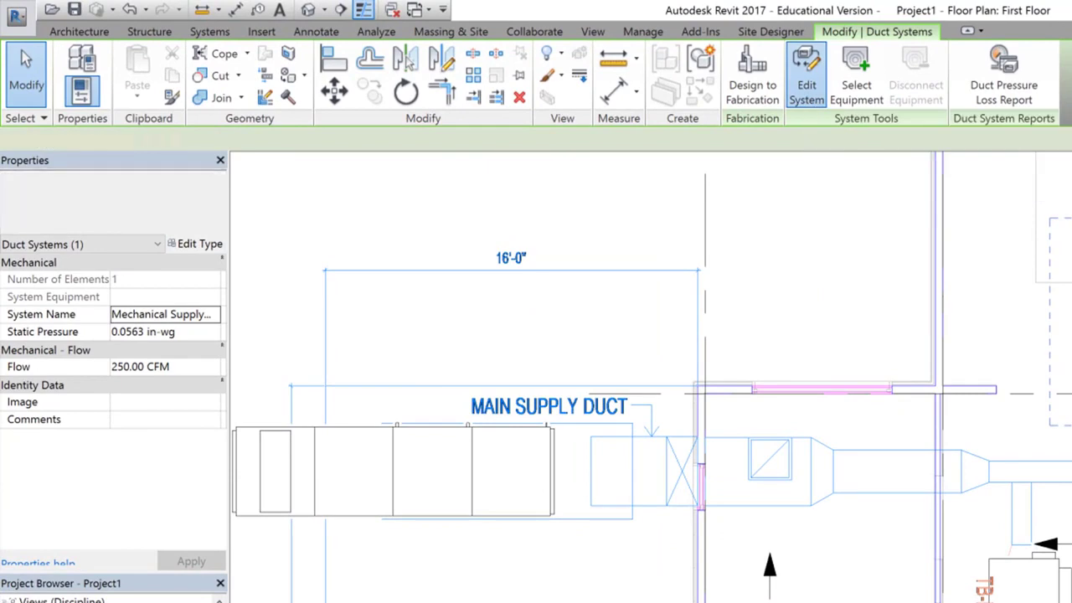
pyautogui.click(488, 52)
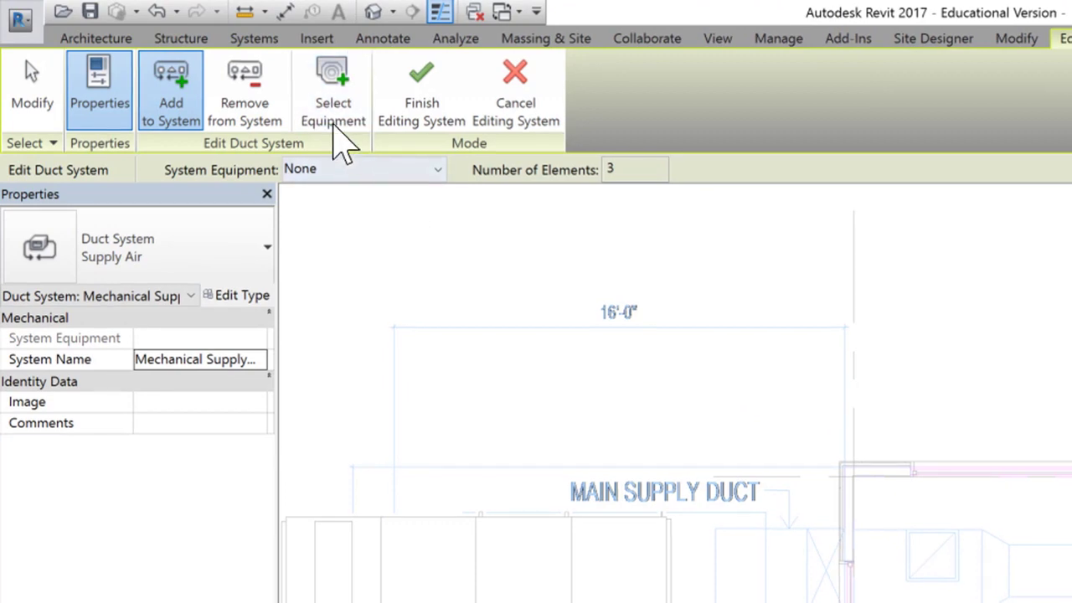
pyautogui.click(336, 121)
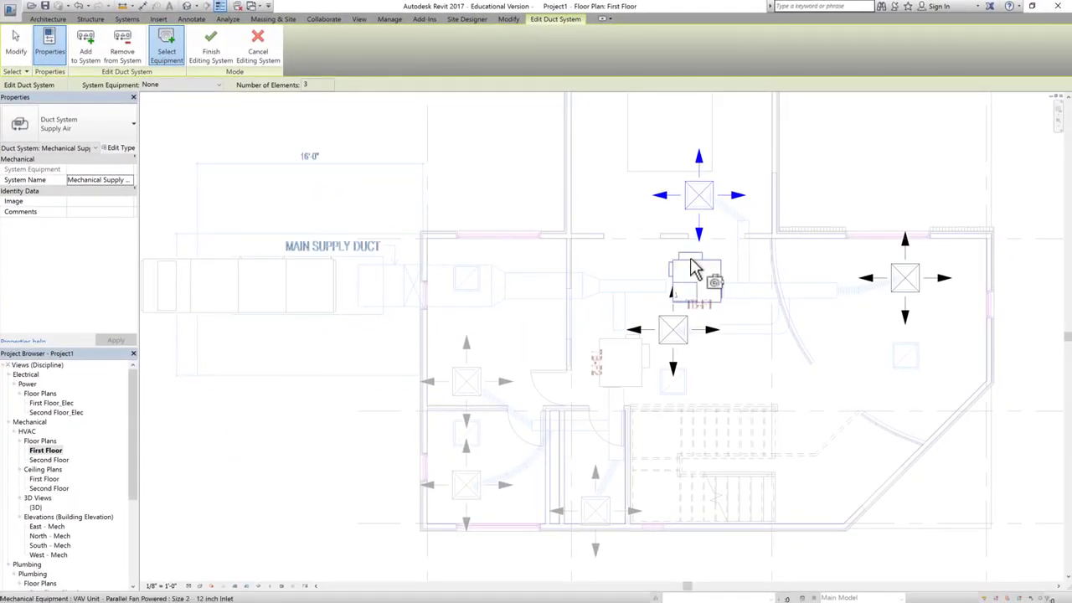
pyautogui.click(700, 275)
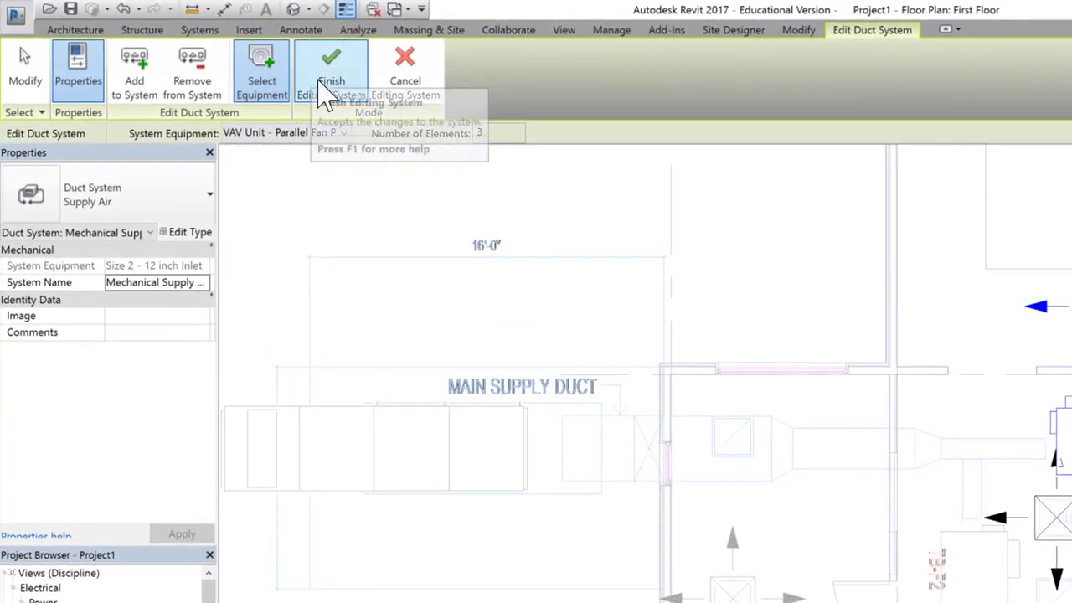
pyautogui.click(327, 91)
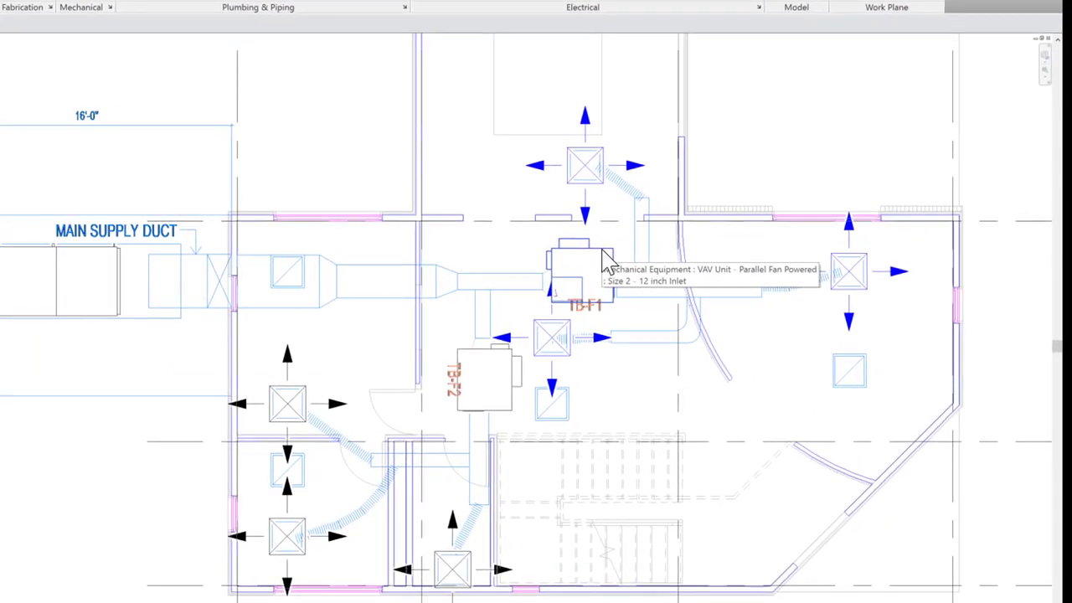
pyautogui.click(607, 262)
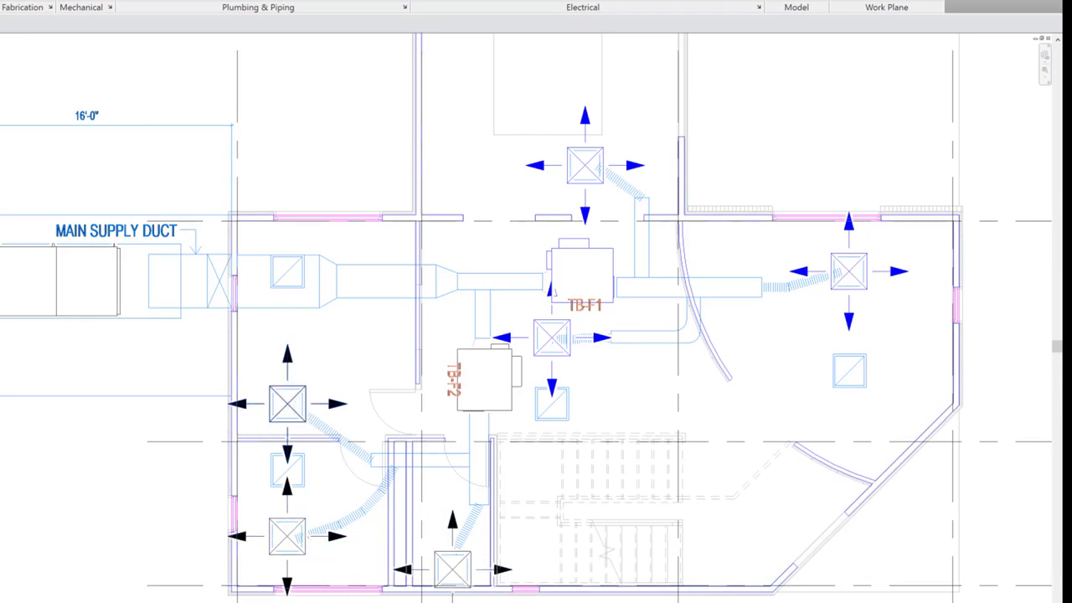
# Create a Supply Air duct system named Mechanical Supply Air 2 F from the upper-left room's supply diffuser.
pyautogui.click(295, 406)
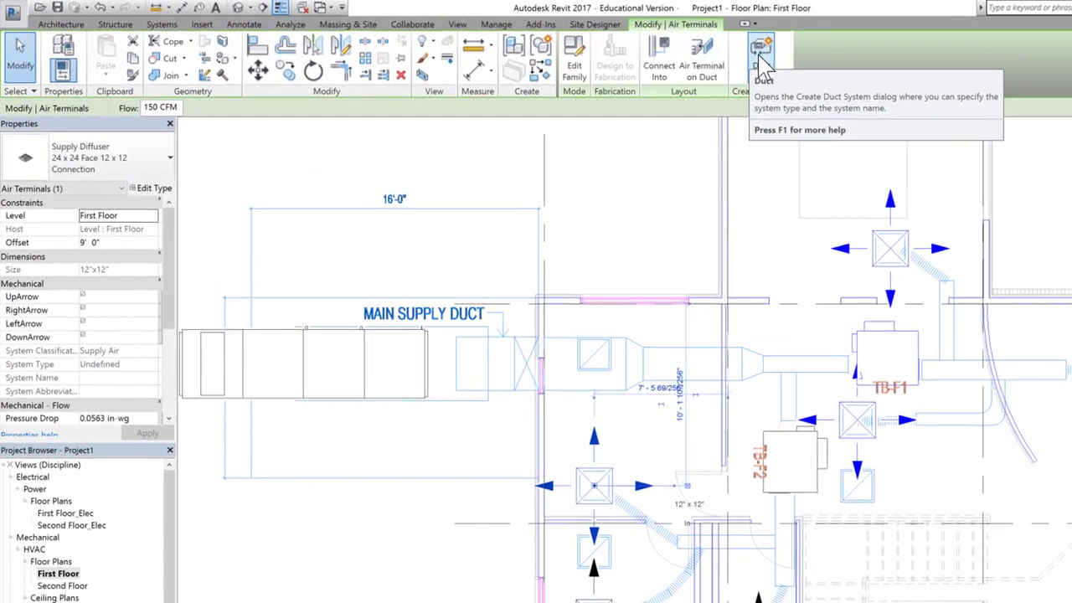
pyautogui.click(761, 59)
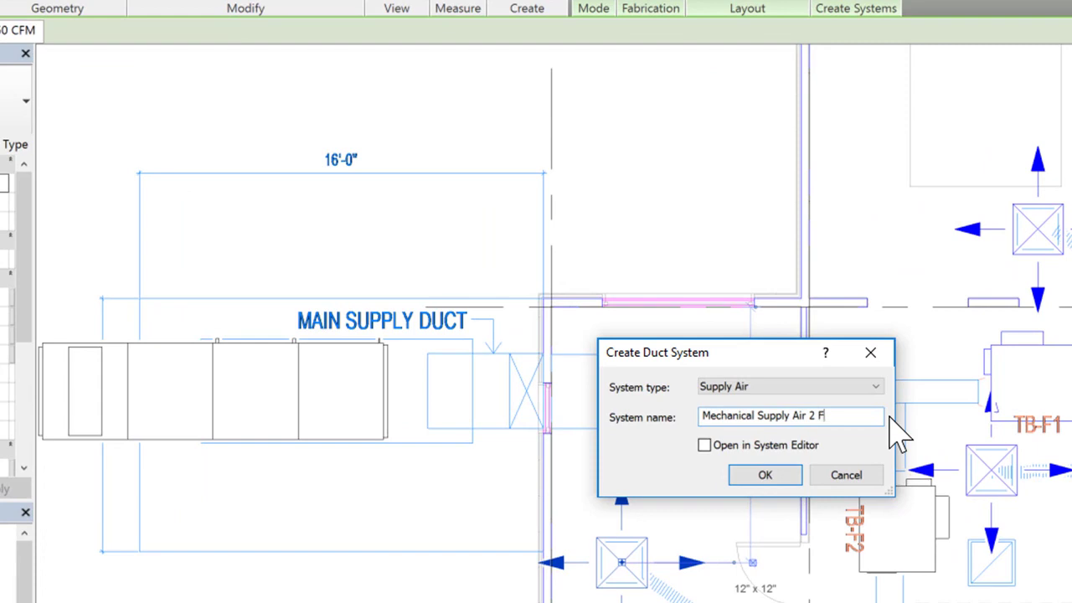
pyautogui.click(782, 471)
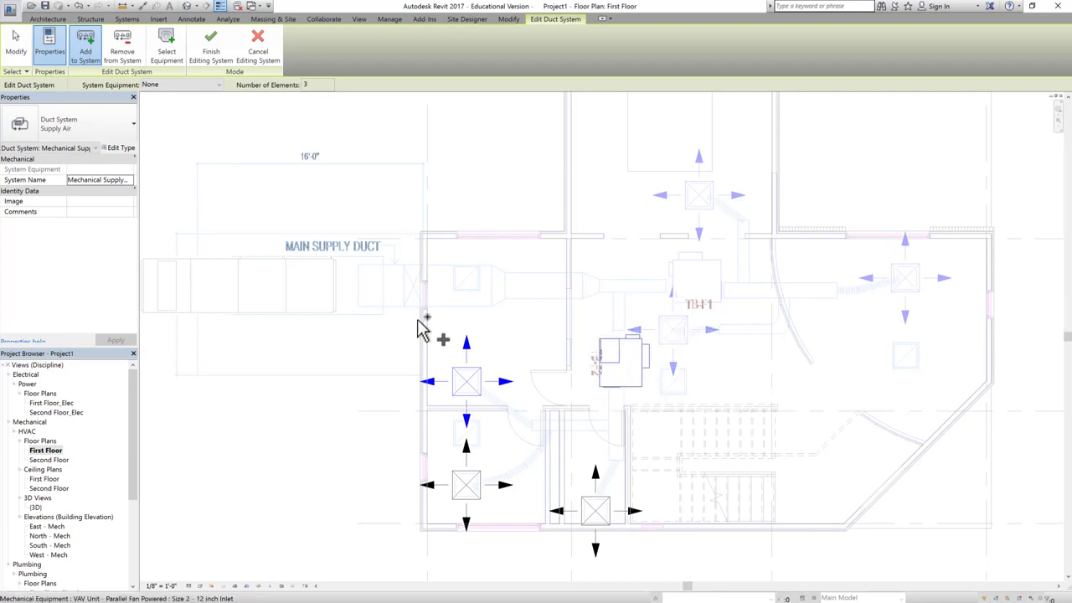
# Assign VAV unit TB-F2 as the second supply system's equipment and check the resulting system connections.
pyautogui.click(167, 55)
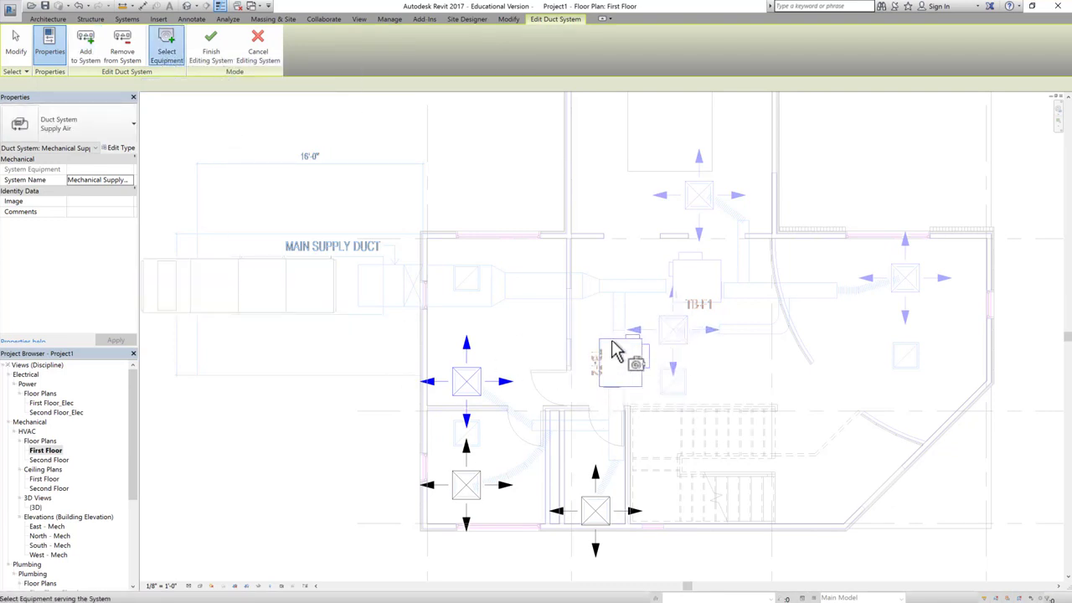
pyautogui.click(624, 382)
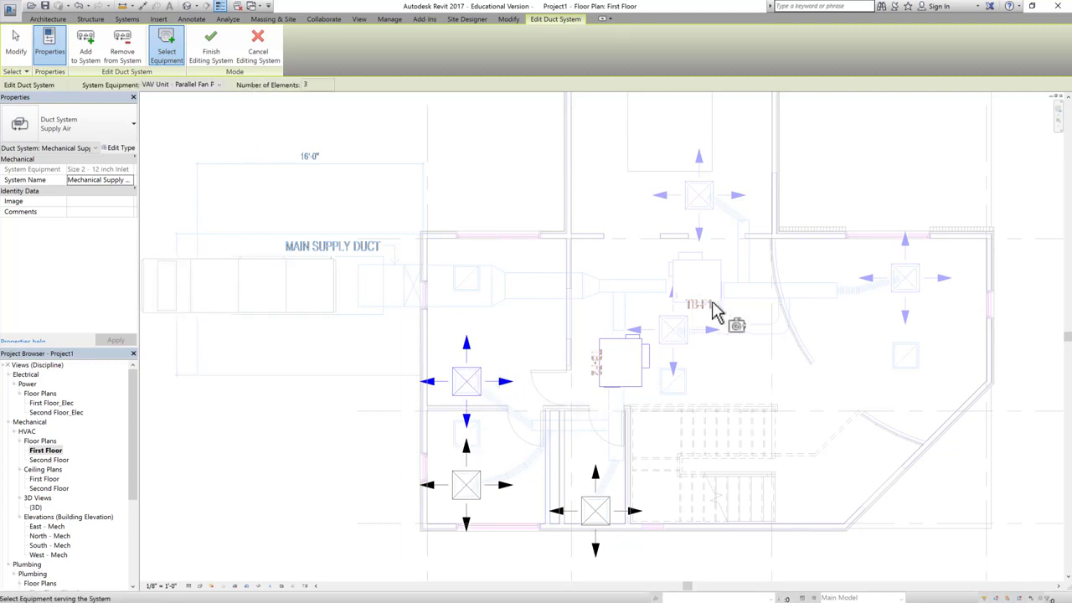
pyautogui.click(211, 46)
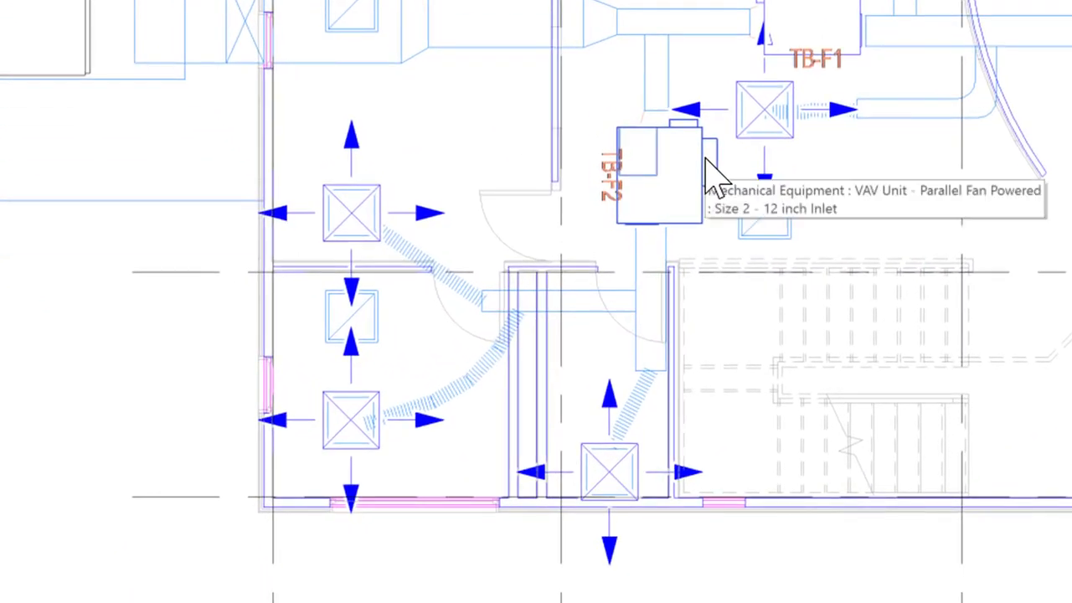
pyautogui.press('Tab')
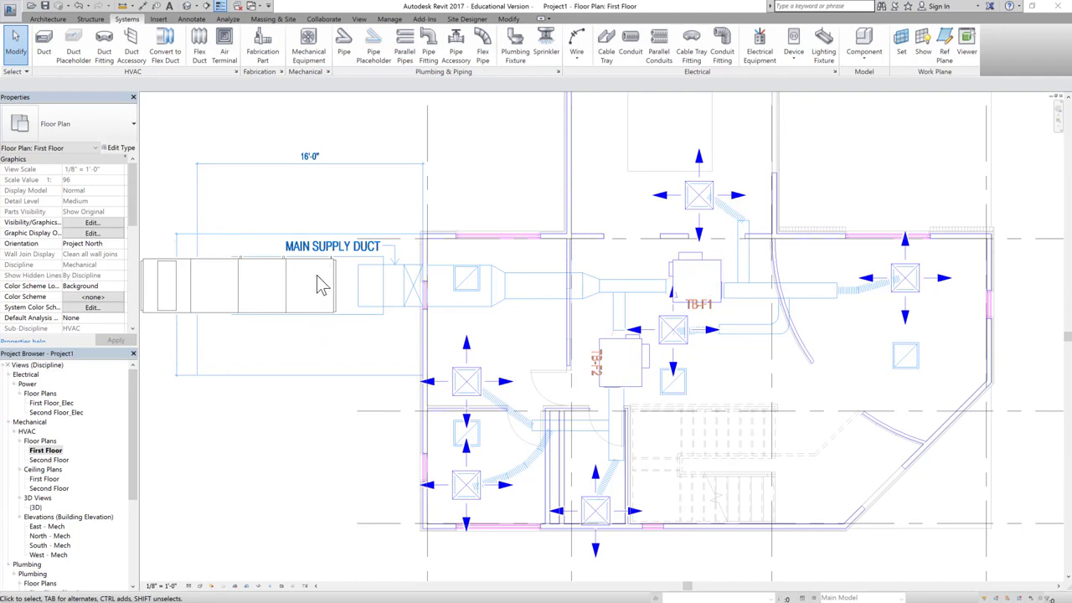
# Copy all supply diffusers visible in the view plus both VAV units and paste them aligned to the Second Floor level.
pyautogui.scroll(-2, 607, 354)
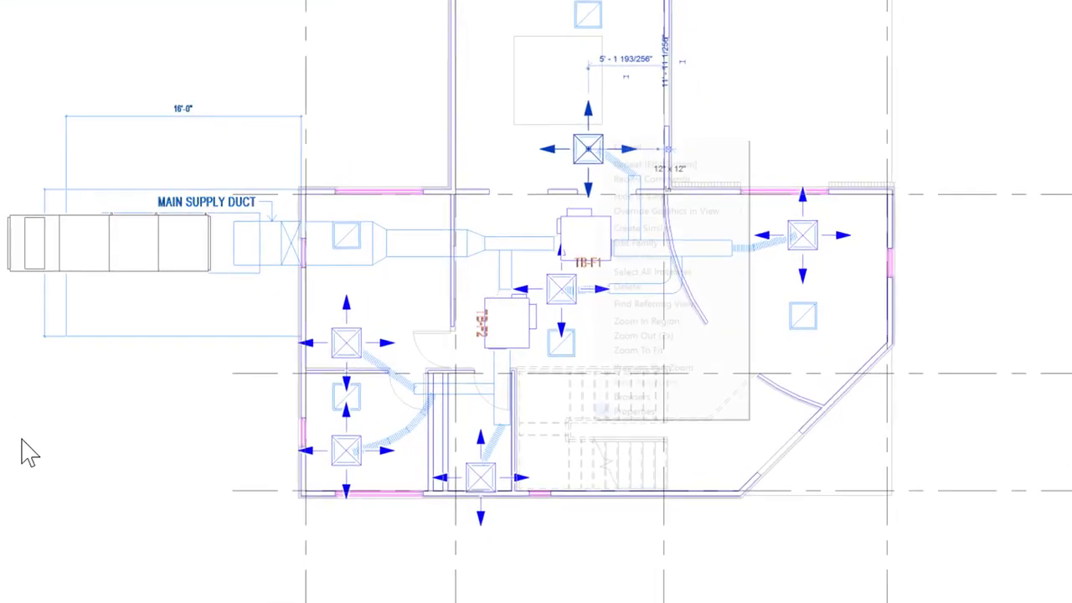
pyautogui.rightClick(653, 224)
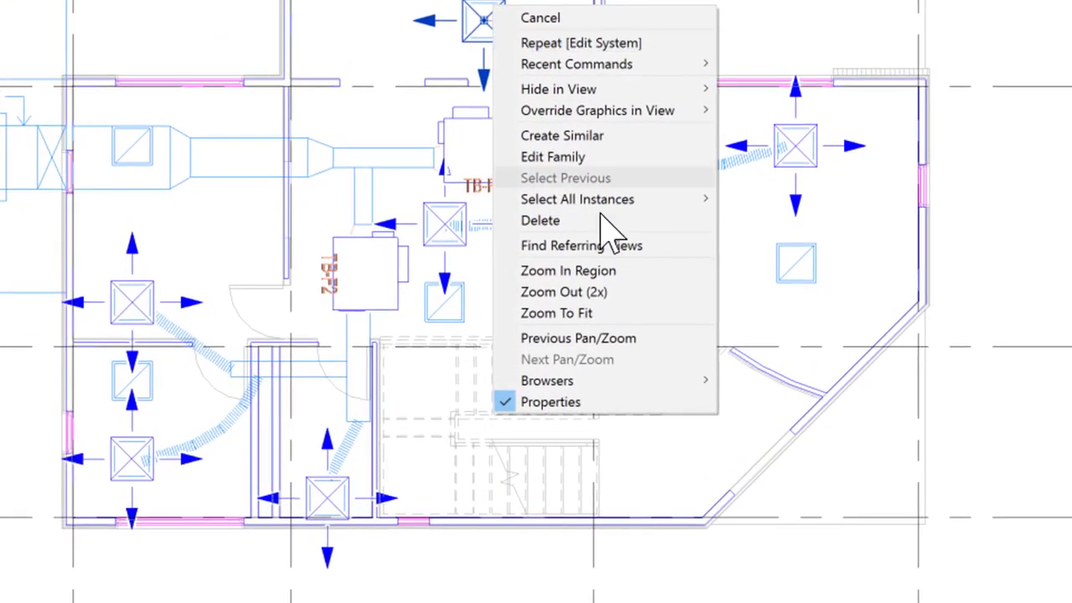
pyautogui.moveTo(604, 205)
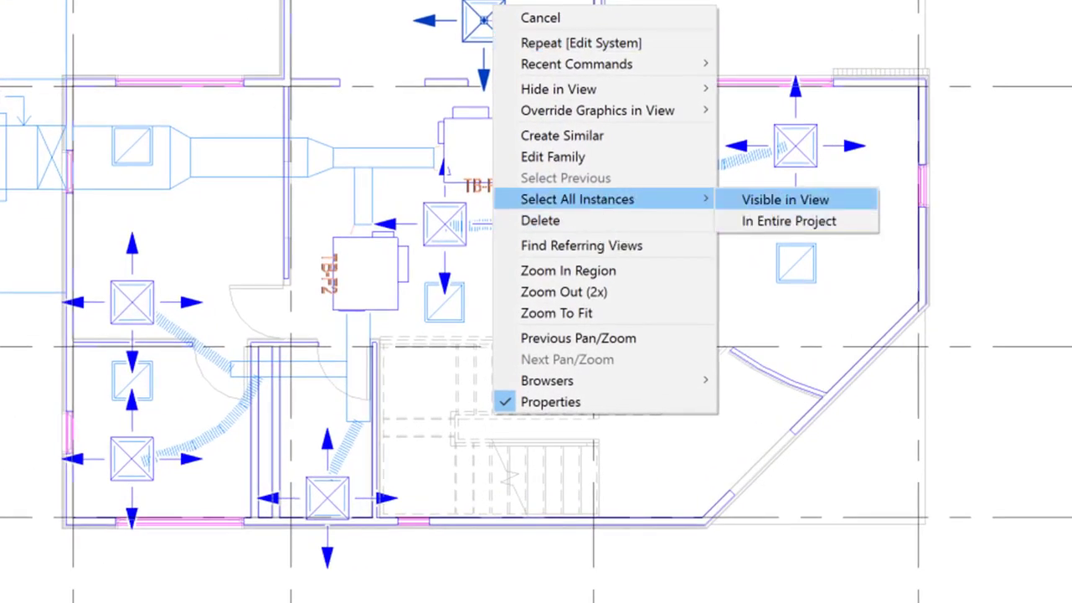
pyautogui.click(770, 200)
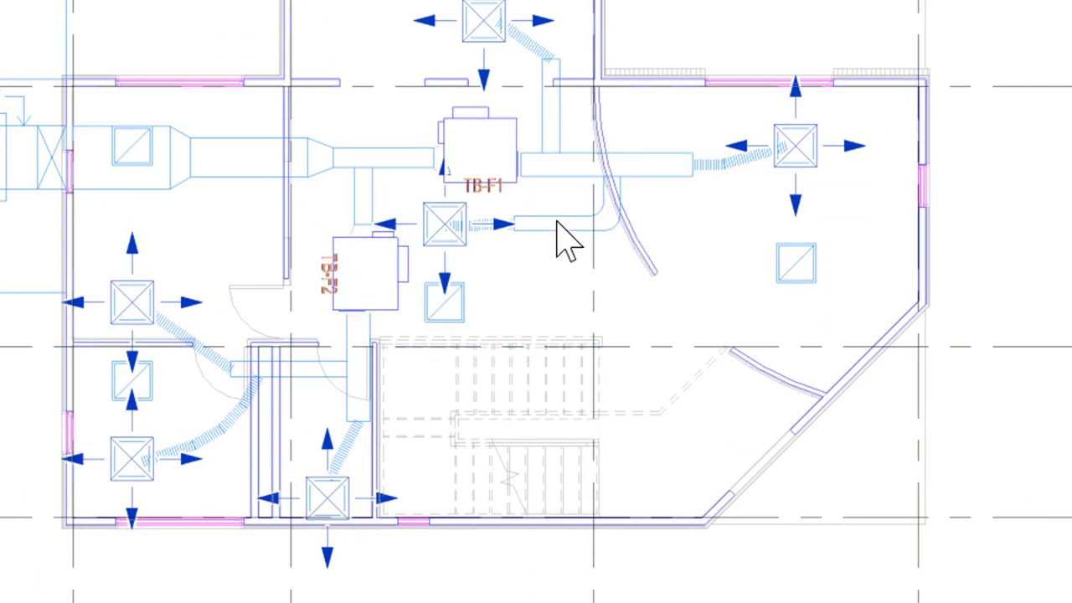
pyautogui.keyDown('ctrl'); pyautogui.click(490, 165); pyautogui.keyUp('ctrl')
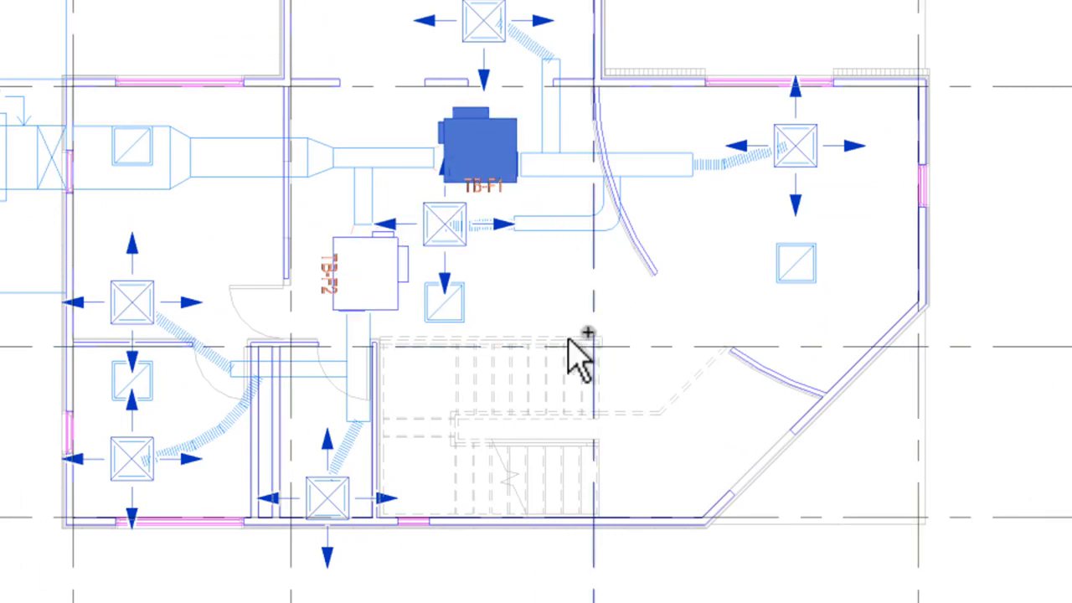
pyautogui.keyDown('ctrl'); pyautogui.click(360, 243); pyautogui.keyUp('ctrl')
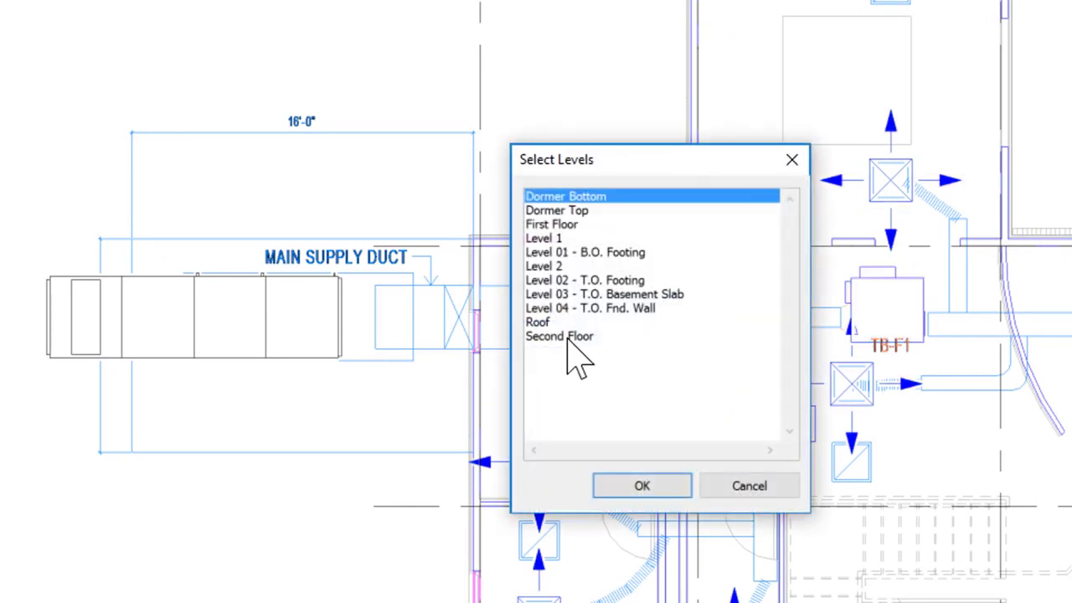
pyautogui.click(577, 339)
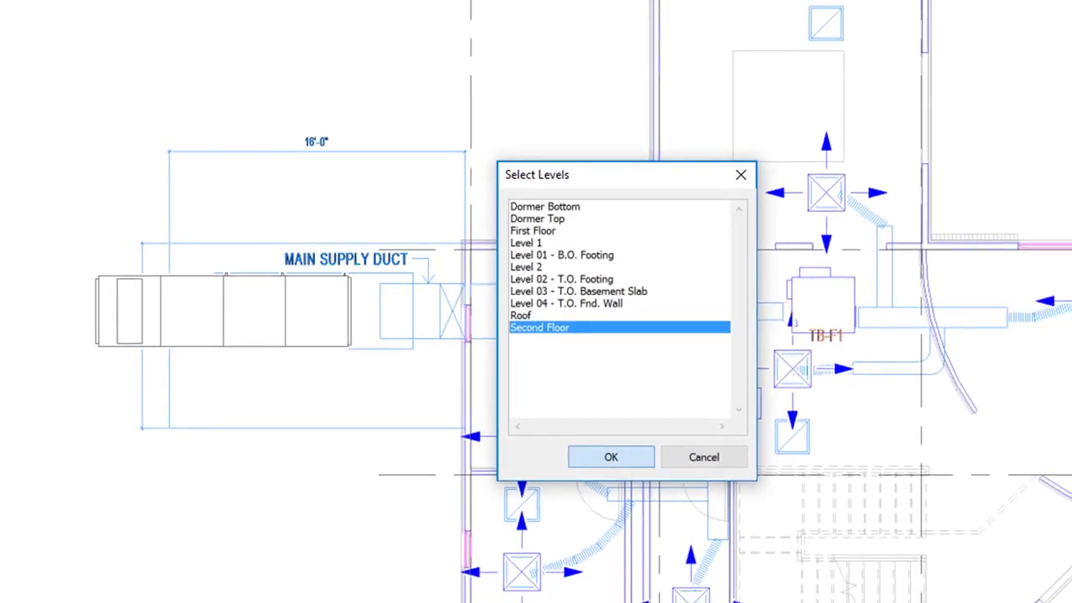
pyautogui.click(669, 487)
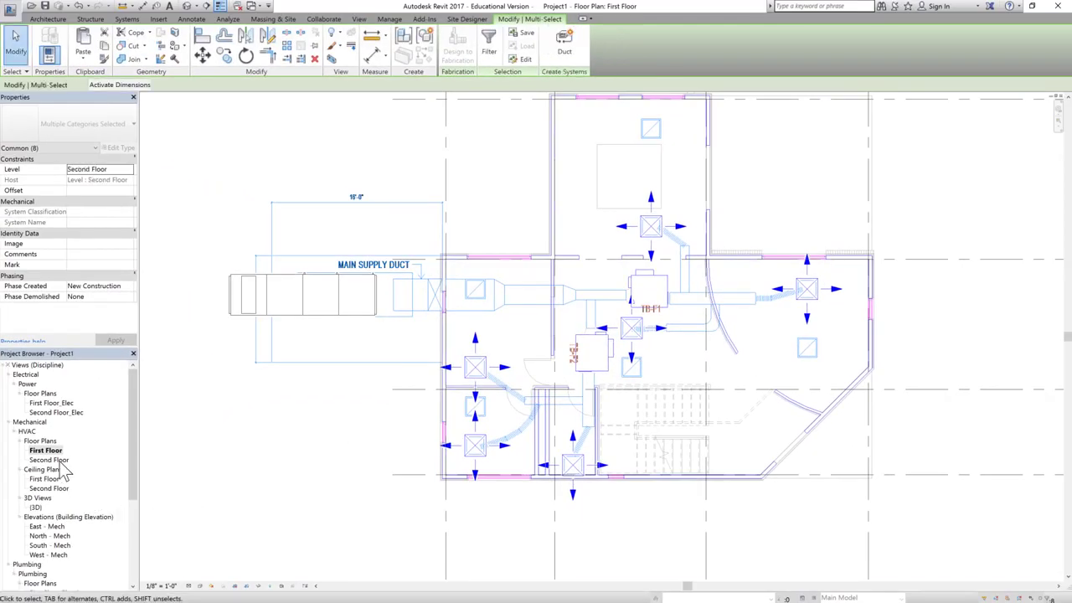
# Open the HVAC Second Floor plan and check the pasted diffusers and VAV units.
pyautogui.doubleClick(51, 460)
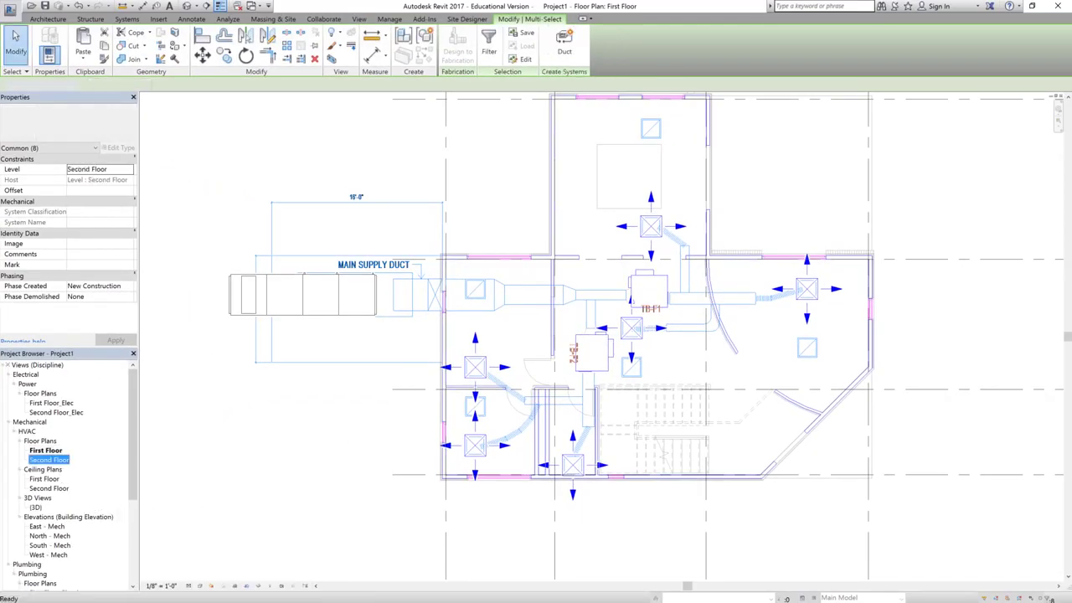
pyautogui.click(302, 519)
pyautogui.scroll(4, 605, 264)
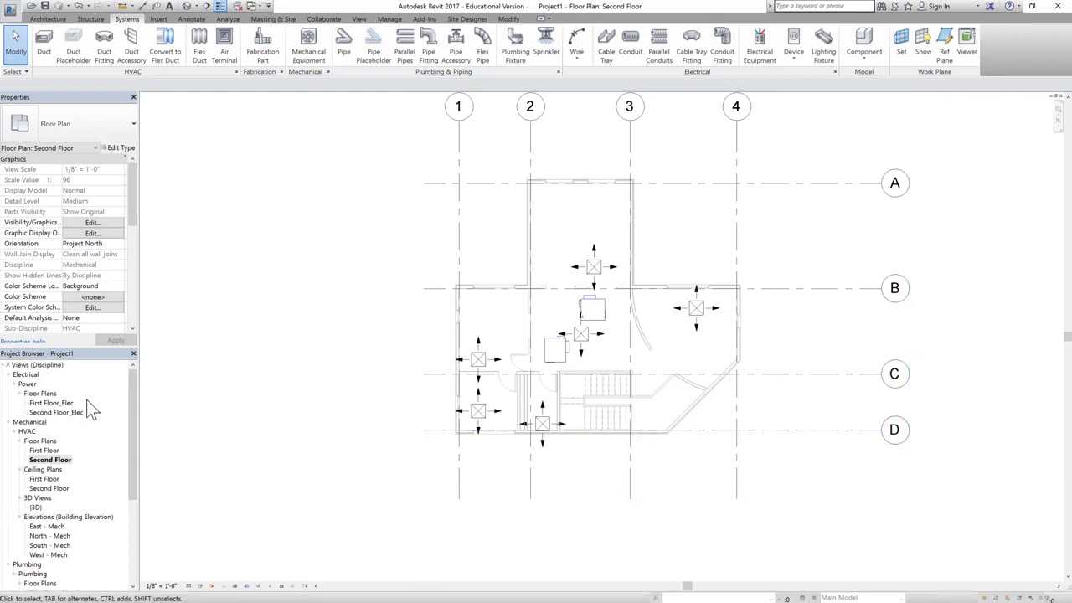
# From the First Floor plan, set the imported Individual Project_MEP.dwg's base level to Second Floor, and display it in the HVAC Second Floor plan.
pyautogui.doubleClick(45, 451)
pyautogui.scroll(-5, 634, 374)
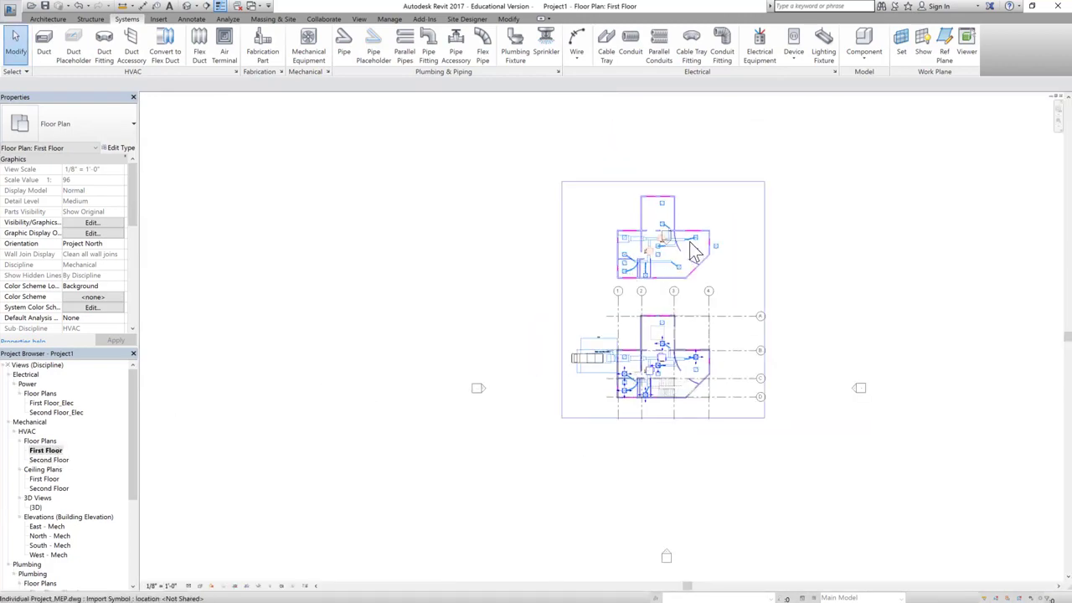
pyautogui.click(693, 251)
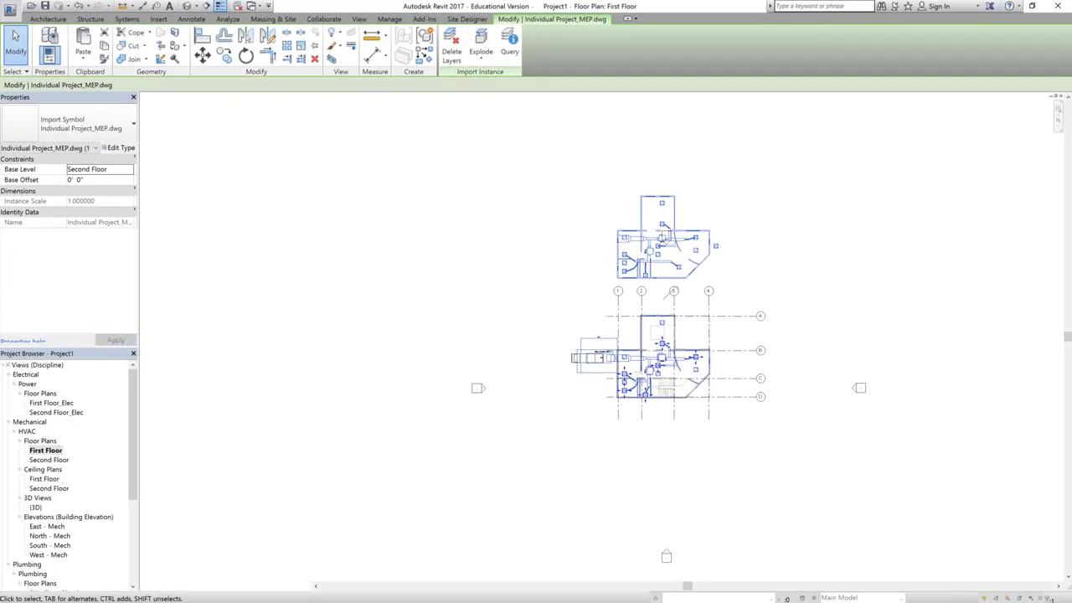
pyautogui.doubleClick(48, 460)
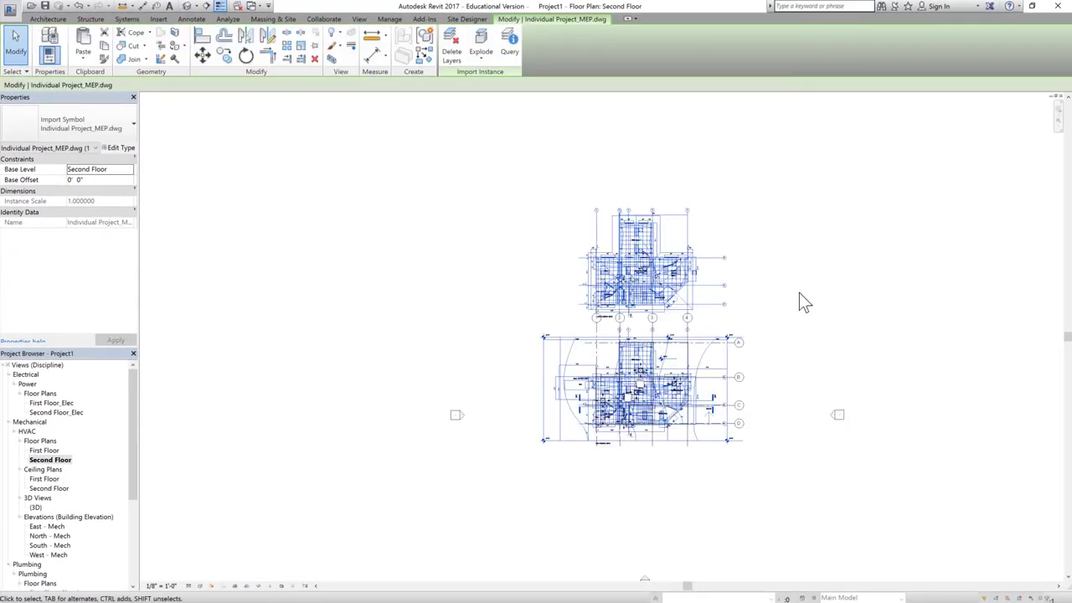
pyautogui.click(433, 470)
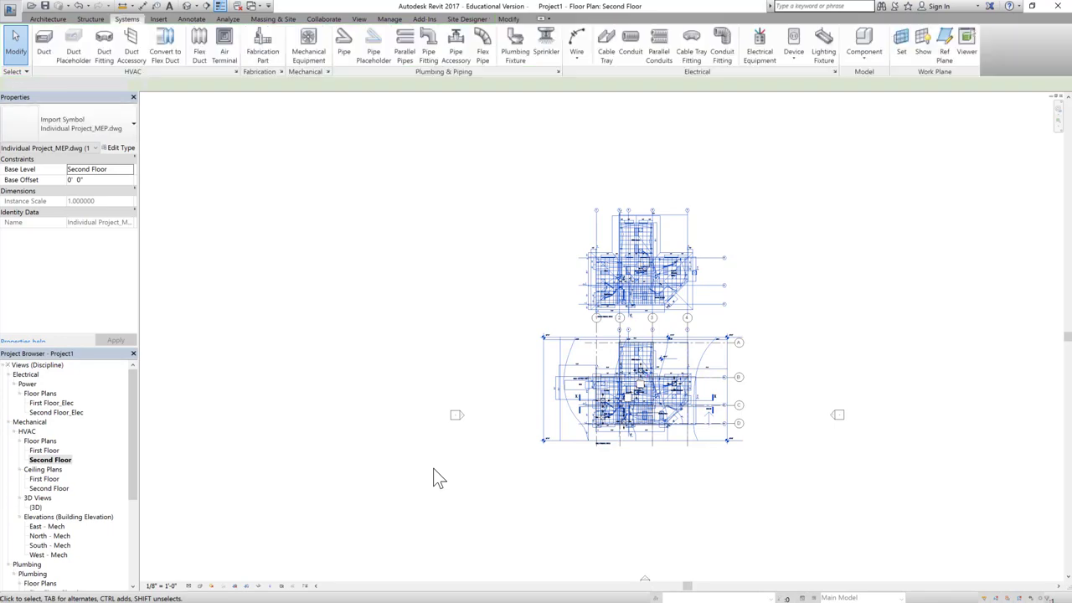
# Move the imported Individual Project_MEP.dwg so its second floor plan's upper-left wall corner meets the linked model's corner near grids A and 2.
pyautogui.scroll(5, 653, 335)
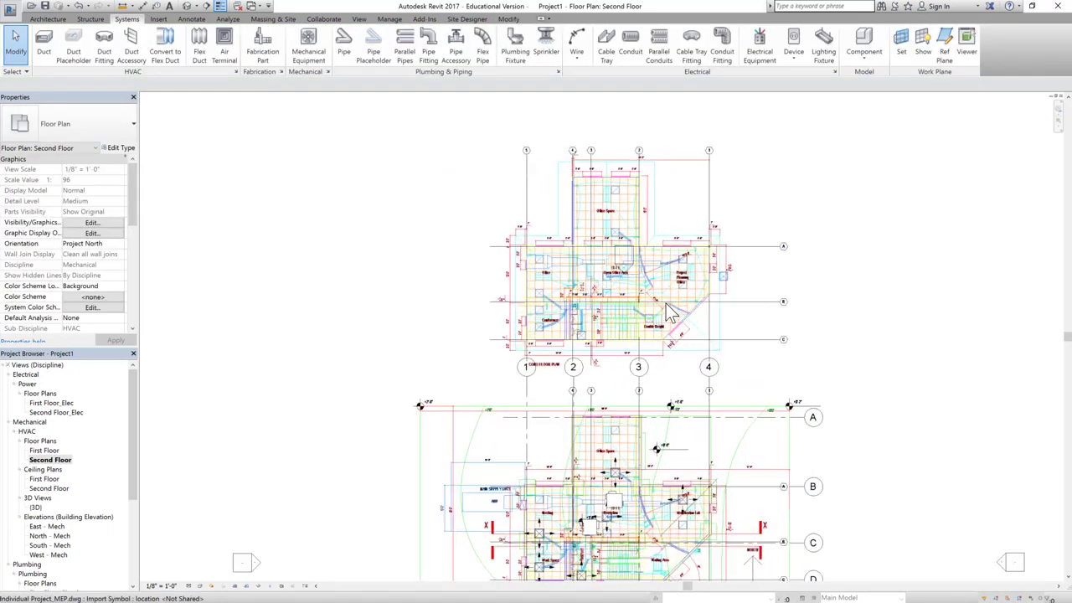
pyautogui.scroll(2, 651, 335)
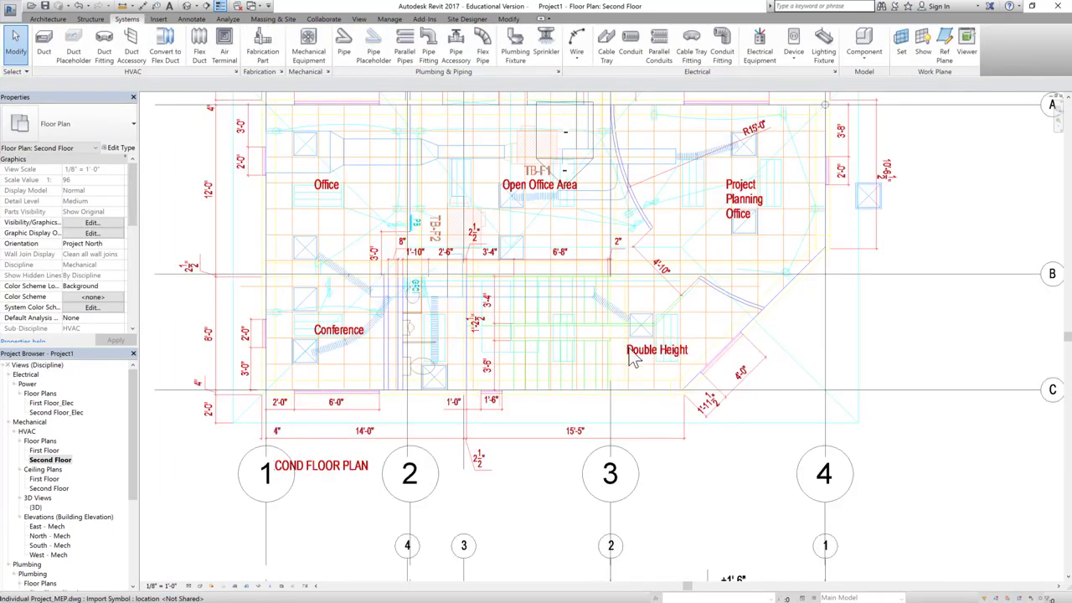
pyautogui.scroll(-6, 636, 330)
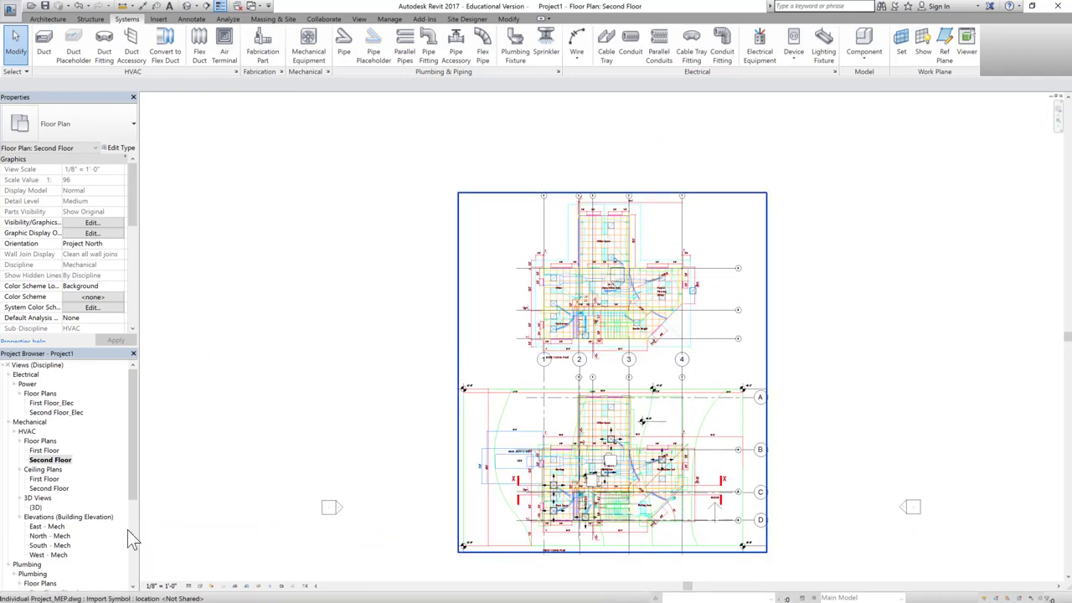
pyautogui.click(605, 275)
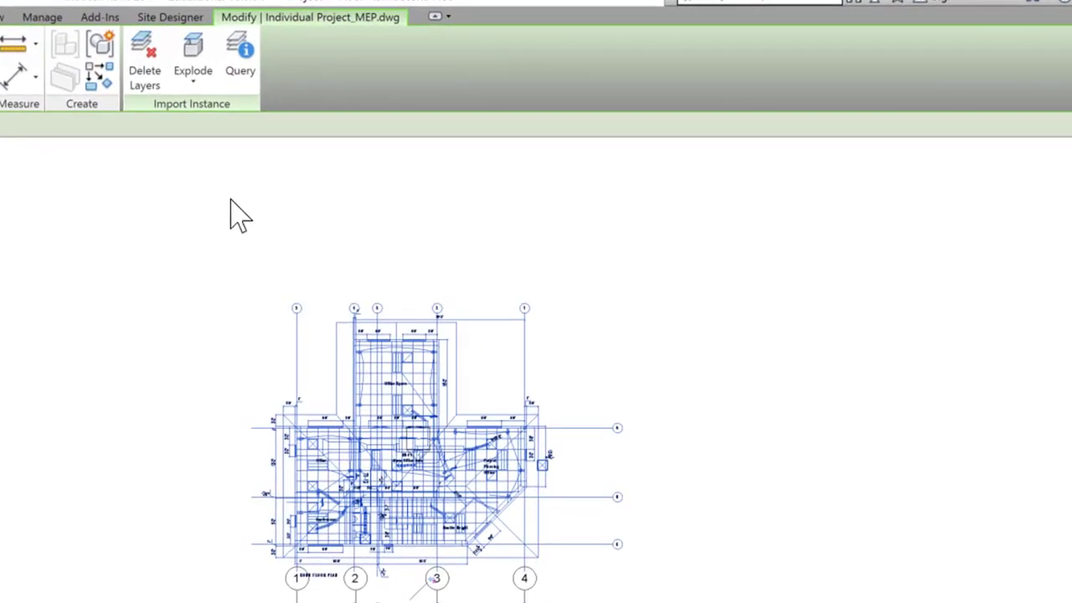
pyautogui.scroll(5, 335, 342)
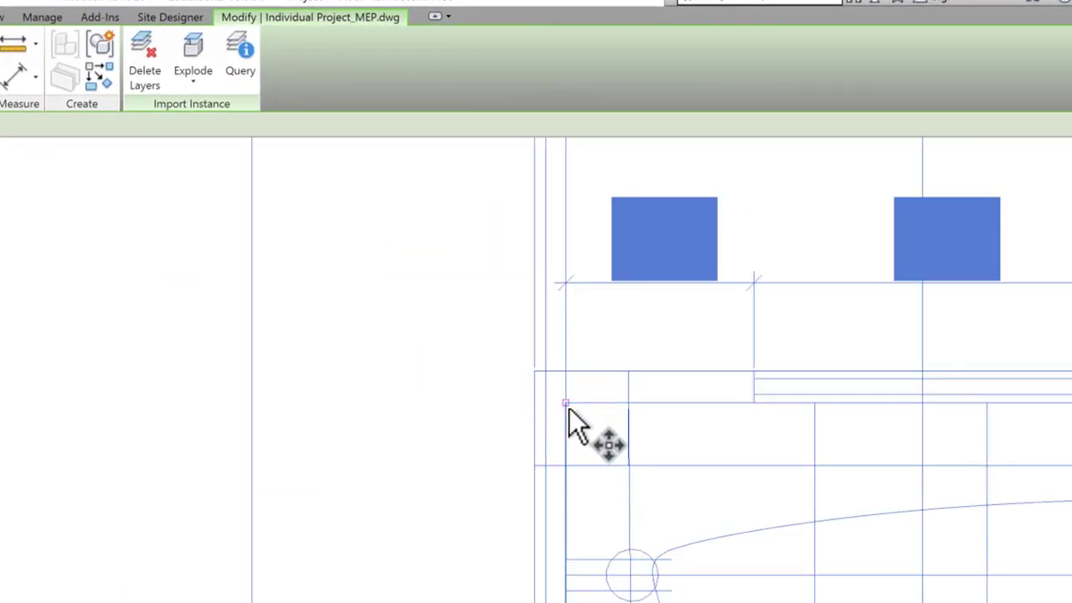
pyautogui.press('m')
pyautogui.press('v')
pyautogui.click(566, 403)
pyautogui.scroll(-3, 283, 298)
pyautogui.scroll(-6, 312, 270)
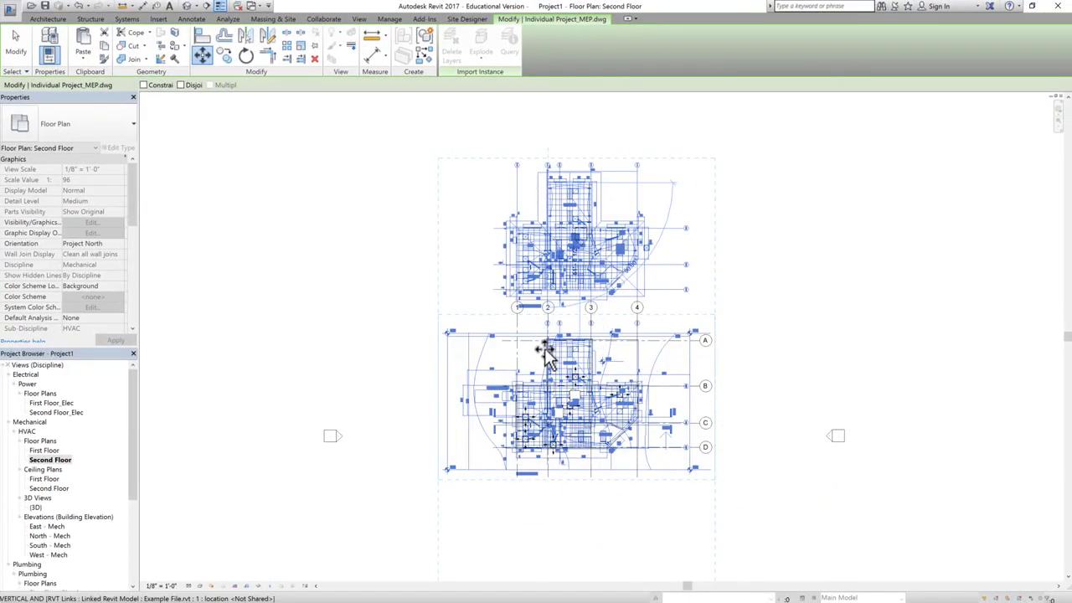
pyautogui.scroll(5, 545, 349)
pyautogui.scroll(5, 603, 311)
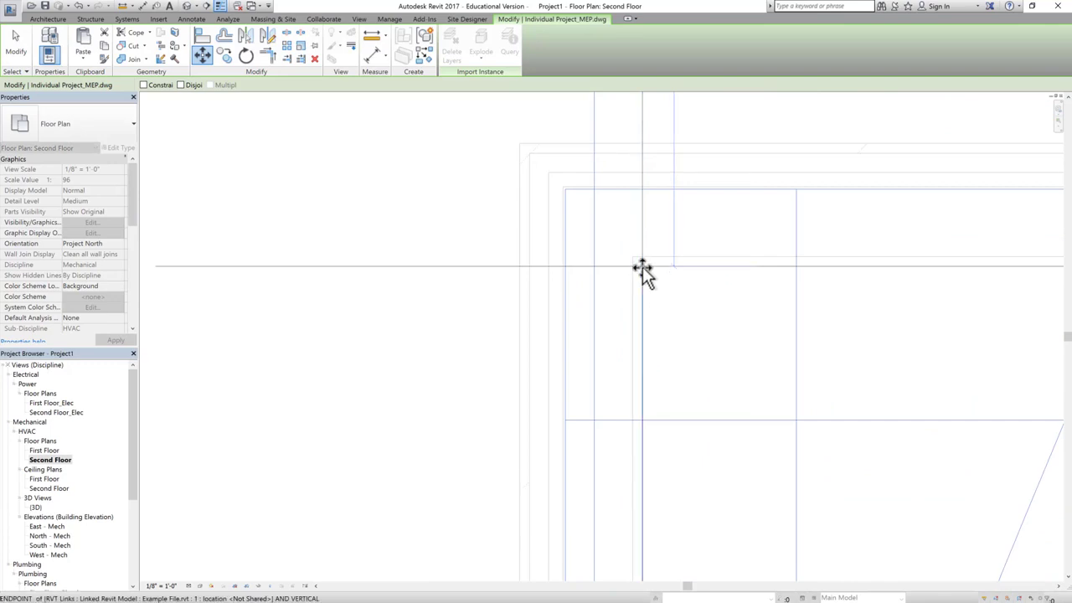
pyautogui.click(641, 268)
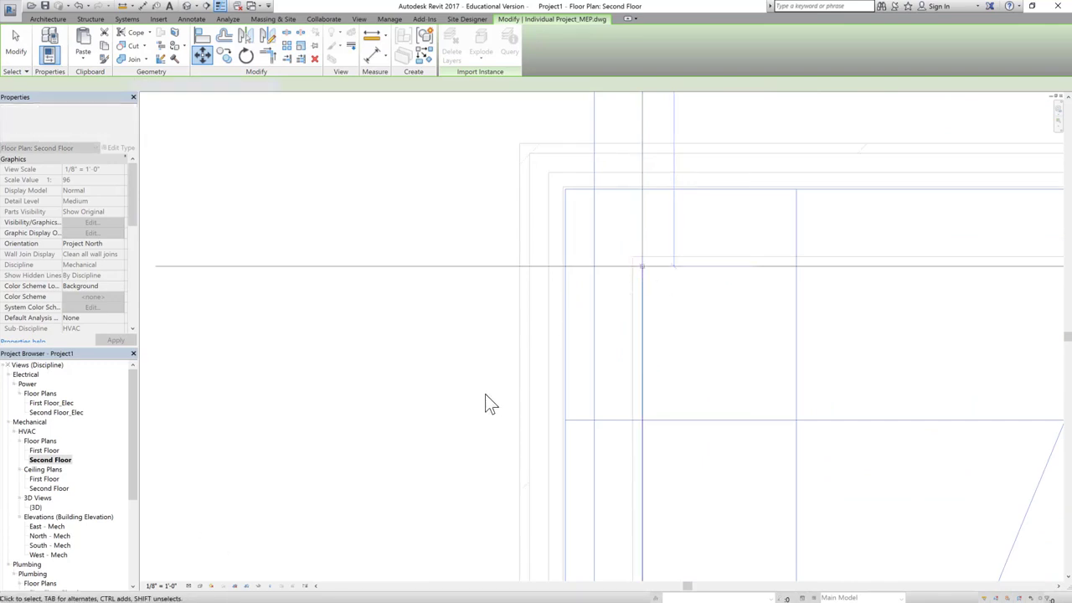
# Check the moved DWG's alignment with the linked model and compare the pasted diffusers with its second floor layout.
pyautogui.scroll(2, 399, 258)
pyautogui.scroll(-10, 410, 223)
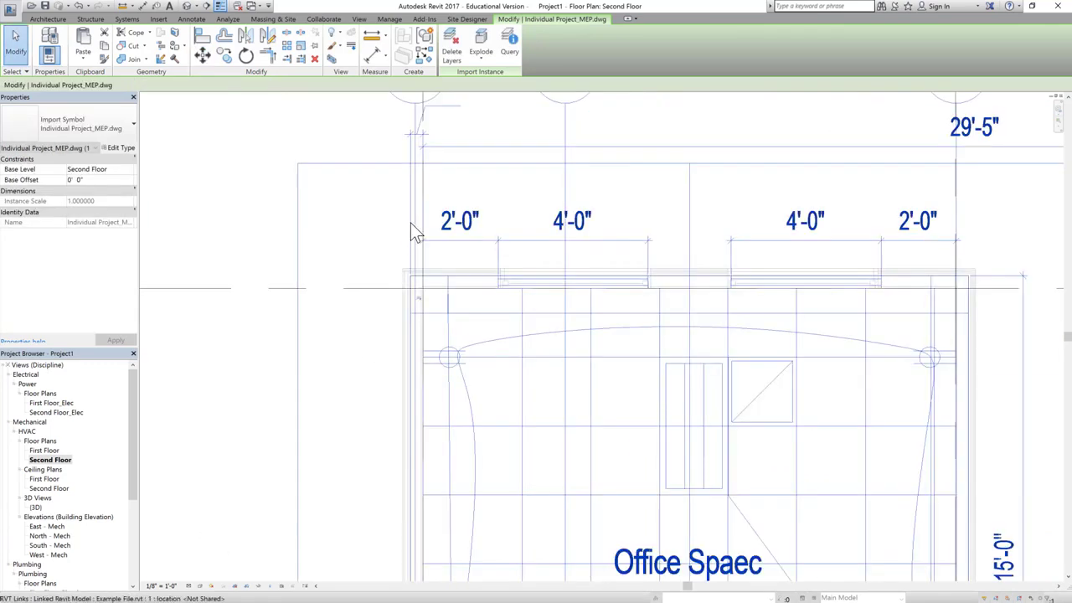
pyautogui.scroll(-3, 460, 195)
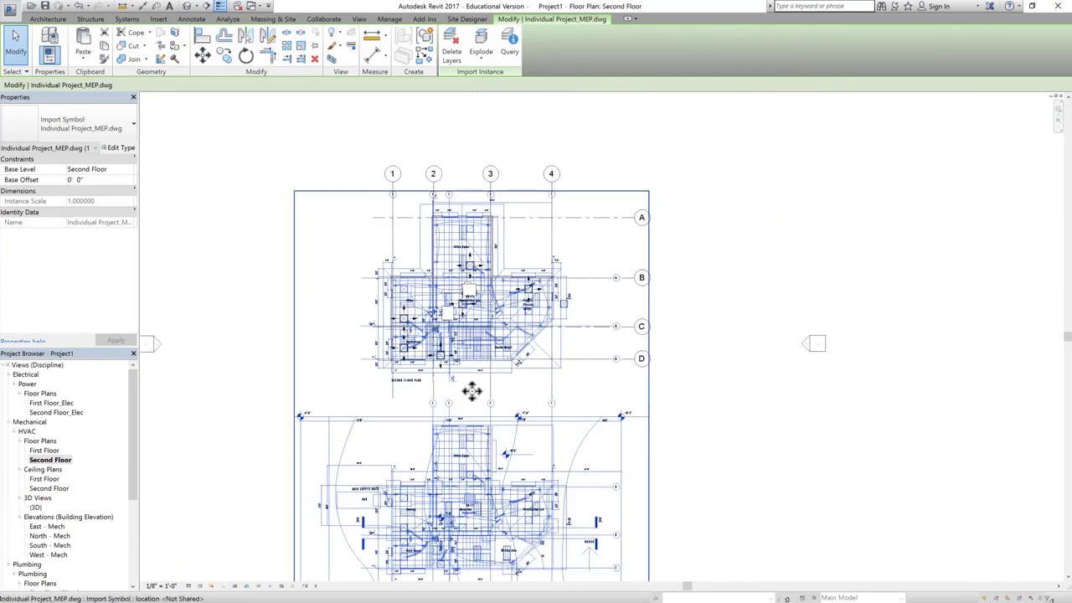
pyautogui.press('Escape')
pyautogui.scroll(7, 478, 338)
pyautogui.scroll(4, 479, 339)
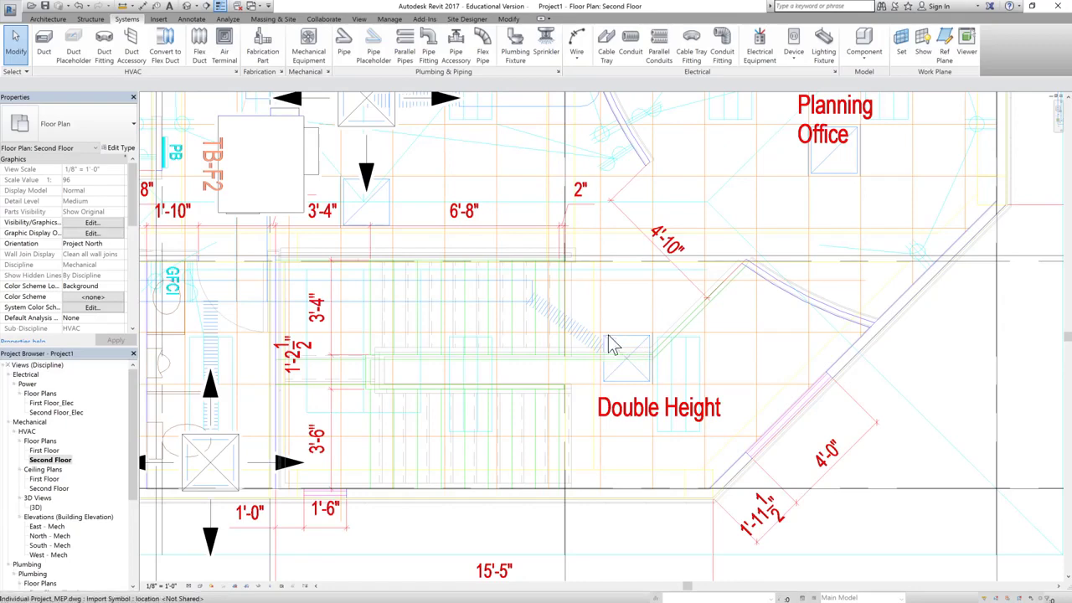
pyautogui.scroll(-2, 682, 310)
pyautogui.scroll(-3, 681, 305)
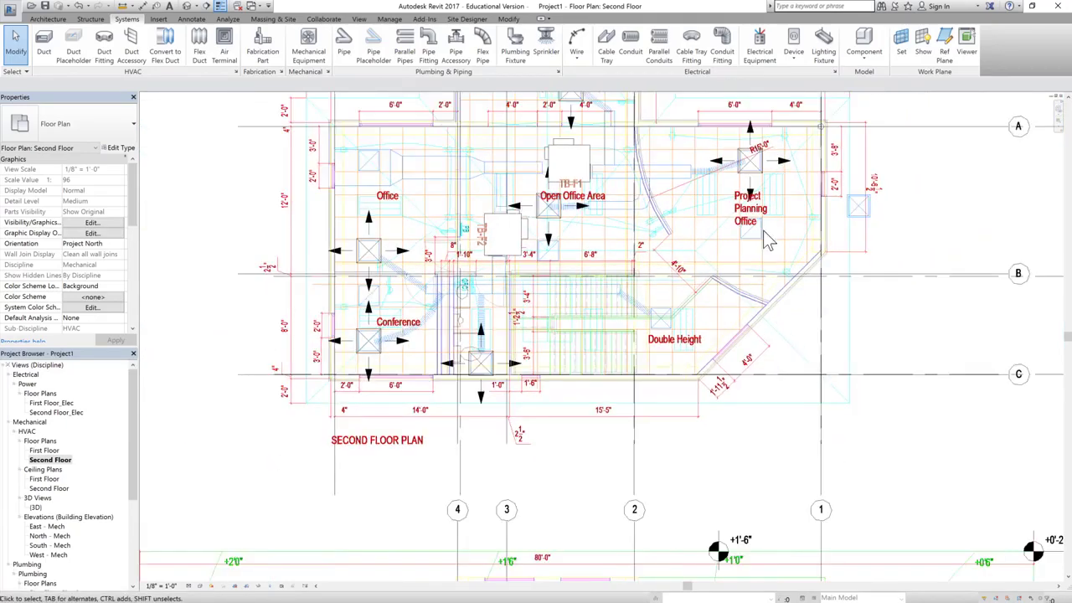
# Place a Supply Diffuser 24 x 24 Face 12 x 12 Connection at 9' 0" offset over the DWG diffuser symbol in the Double Height space.
pyautogui.scroll(4, 636, 307)
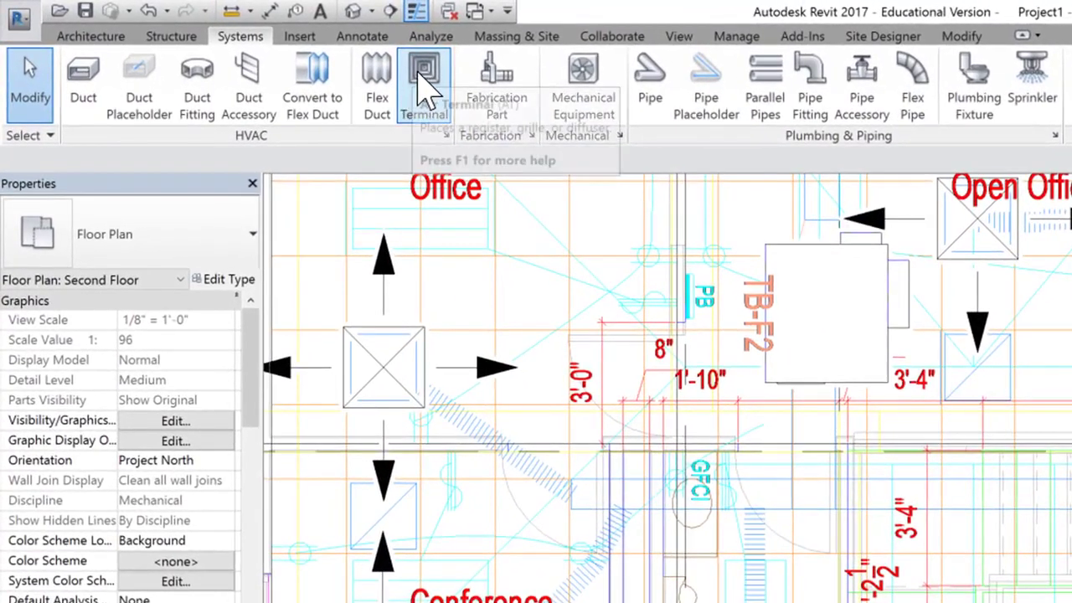
pyautogui.click(423, 92)
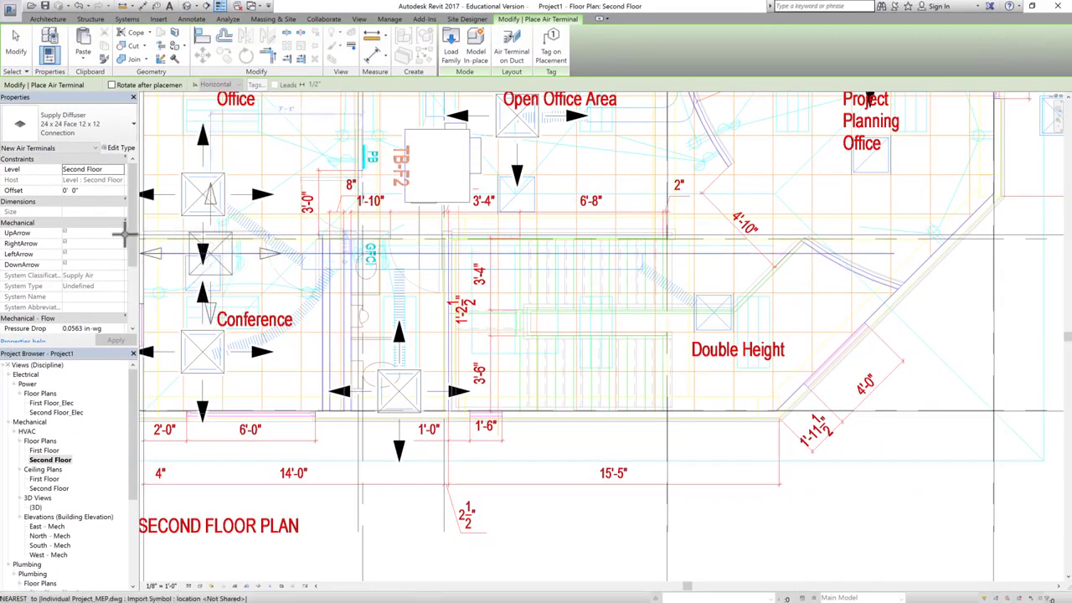
pyautogui.click(69, 193)
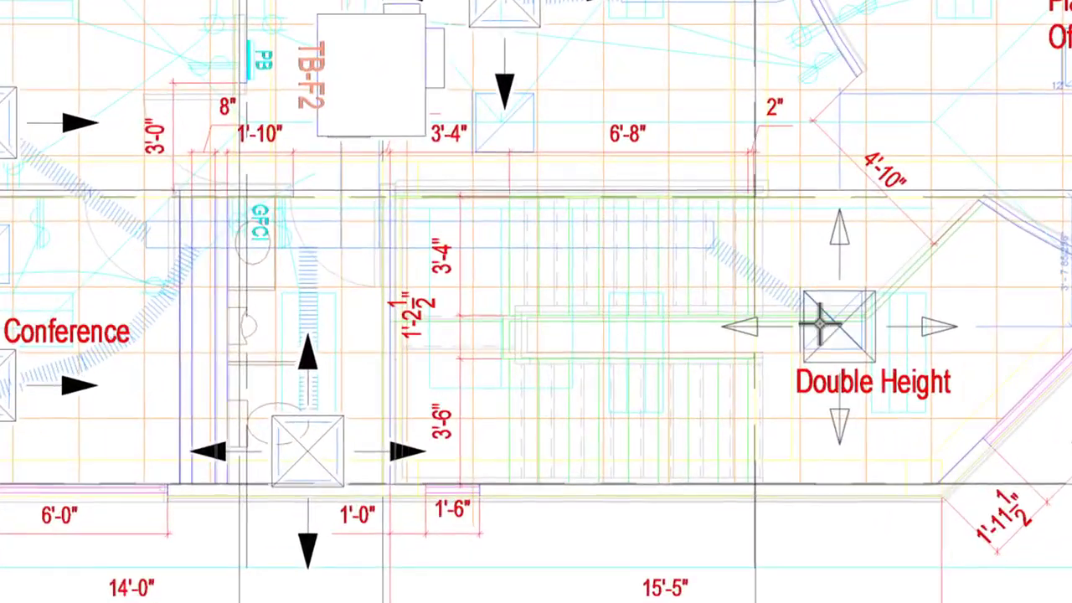
pyautogui.scroll(4, 821, 322)
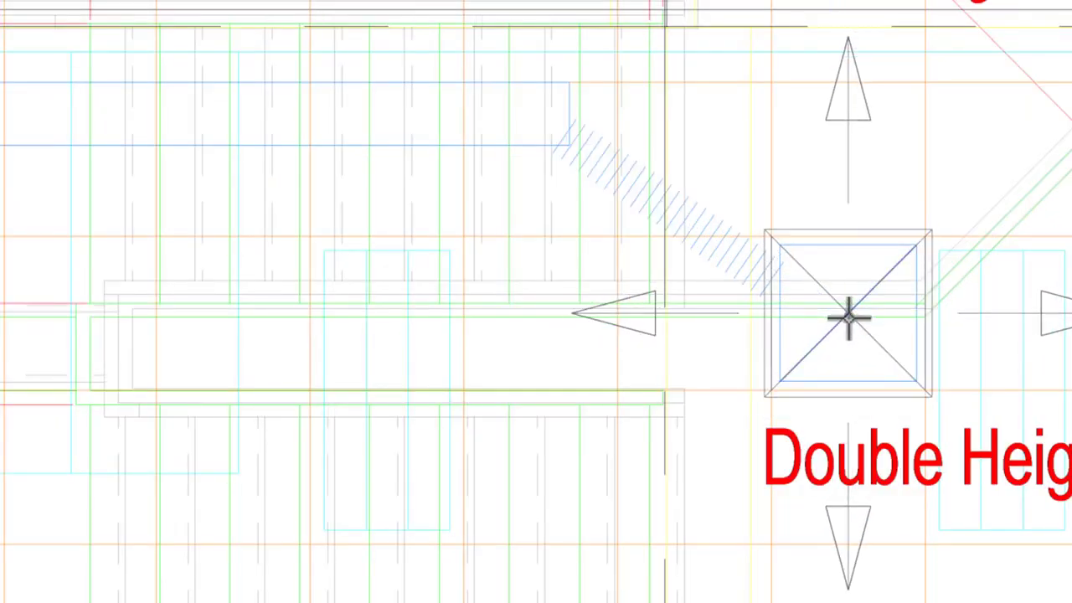
pyautogui.click(848, 314)
pyautogui.press('Escape')
pyautogui.scroll(-5, 662, 351)
pyautogui.click(708, 341)
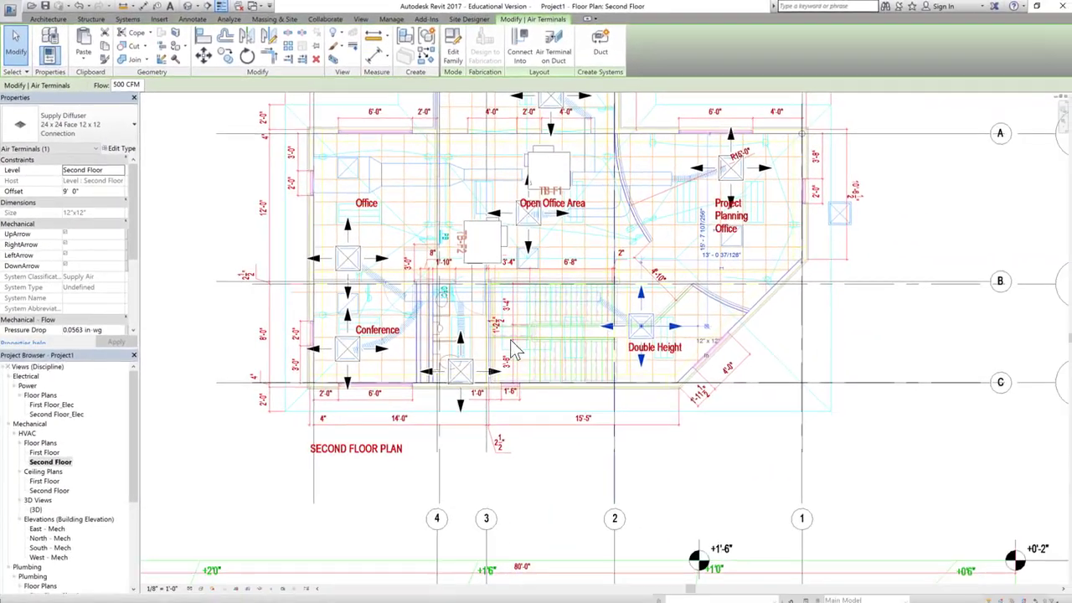
pyautogui.click(747, 424)
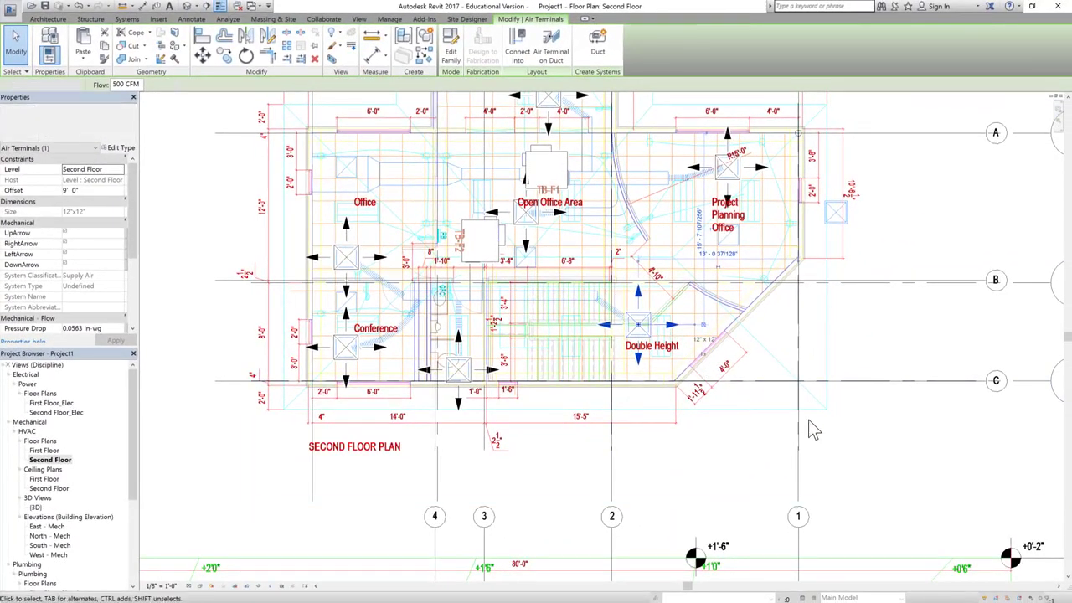
# Turn off the imported DWG's layers in the Second Floor plan's visibility overrides, keeping only its walls, windows, ducts and air terminals shown.
pyautogui.scroll(-1, 693, 452)
pyautogui.scroll(-2, 695, 448)
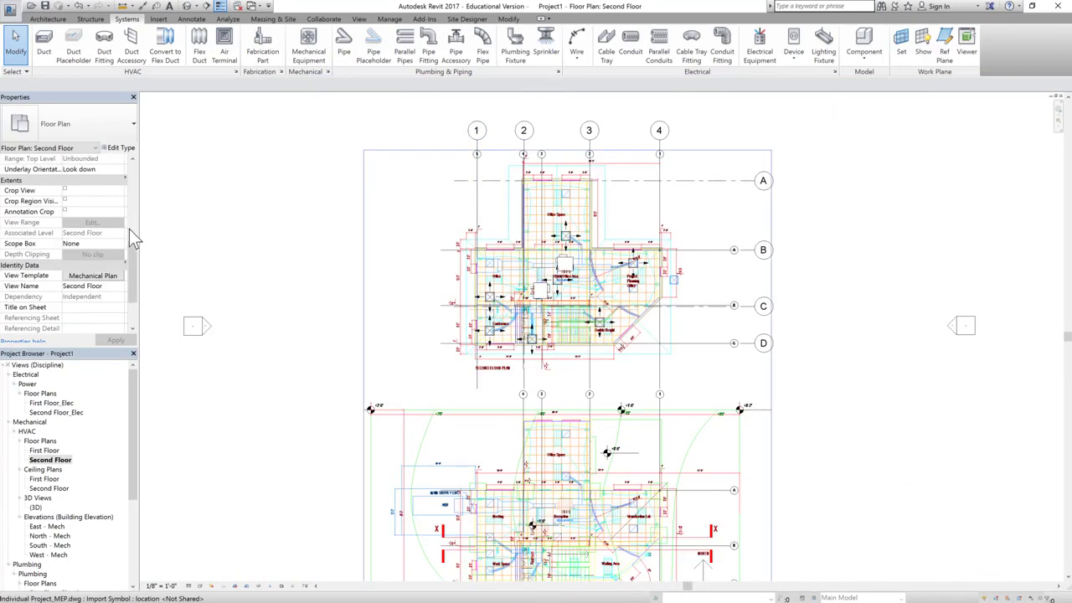
pyautogui.moveTo(130, 239); pyautogui.dragTo(129, 175)
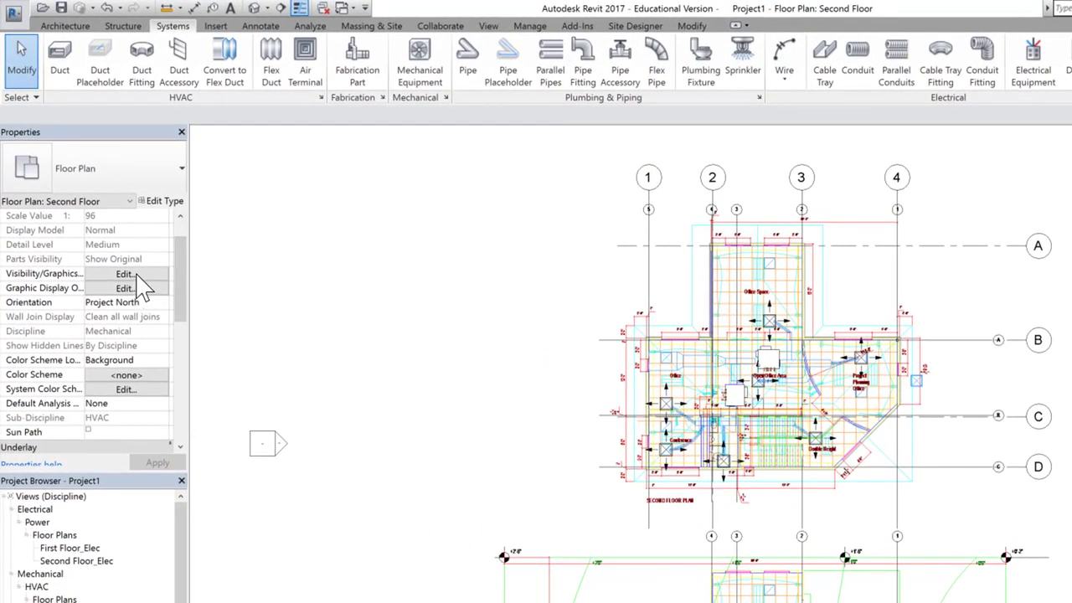
pyautogui.click(126, 273)
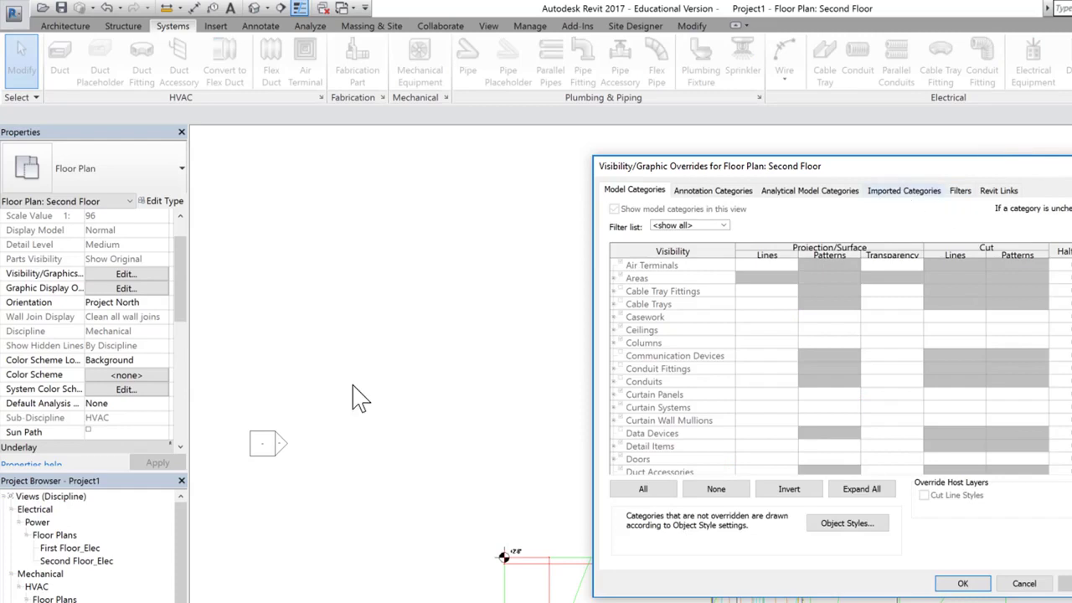
pyautogui.click(906, 191)
pyautogui.click(615, 256)
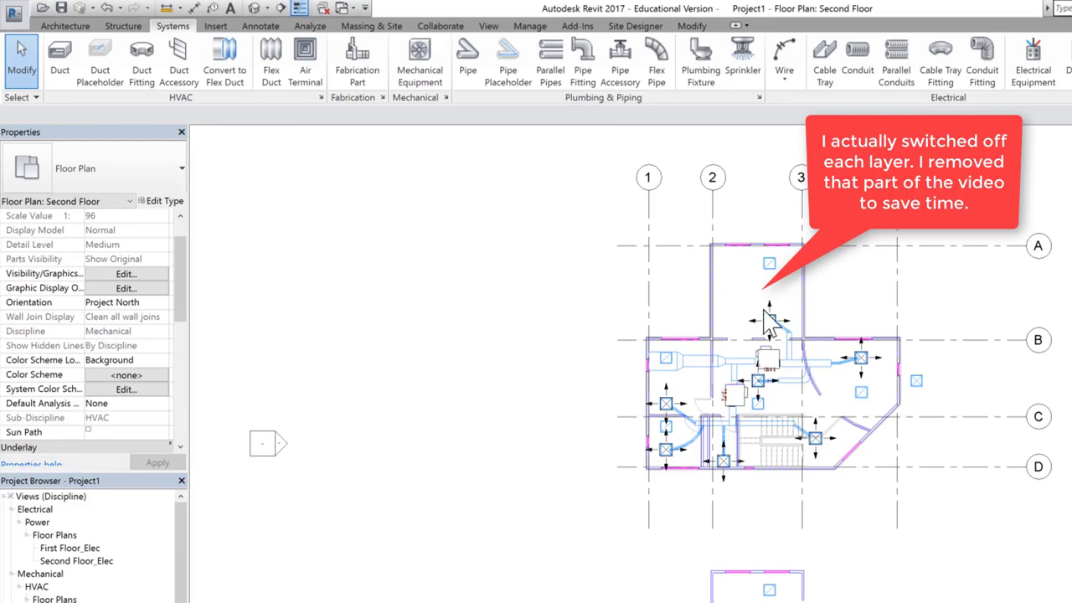
# Create a Supply Air duct system named Mechanical Supply Air 1 SF from the Office Space diffuser between grids A and B.
pyautogui.scroll(4, 768, 325)
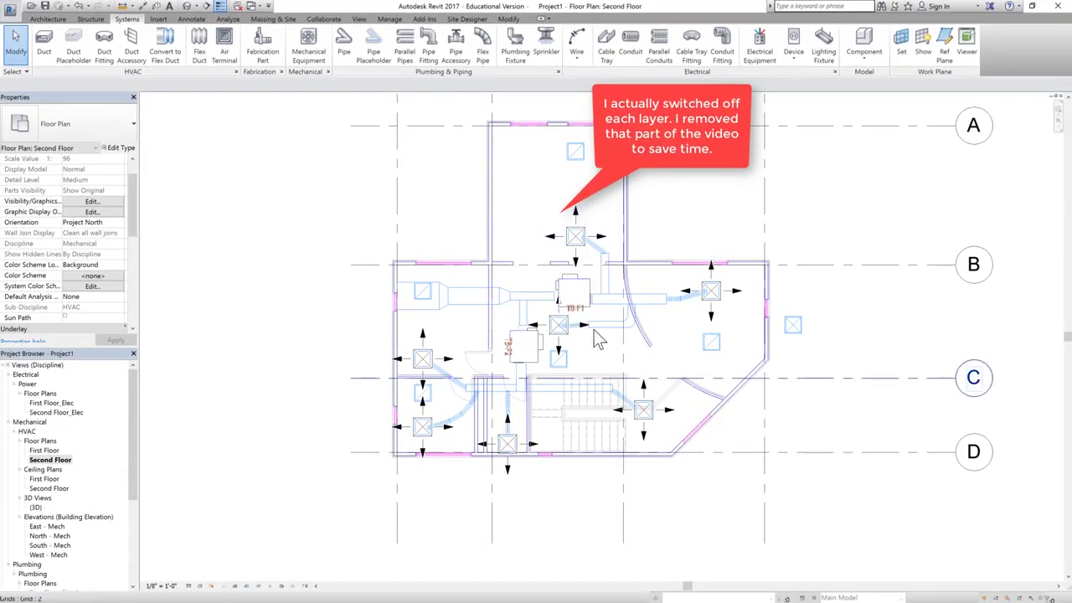
pyautogui.scroll(1, 607, 333)
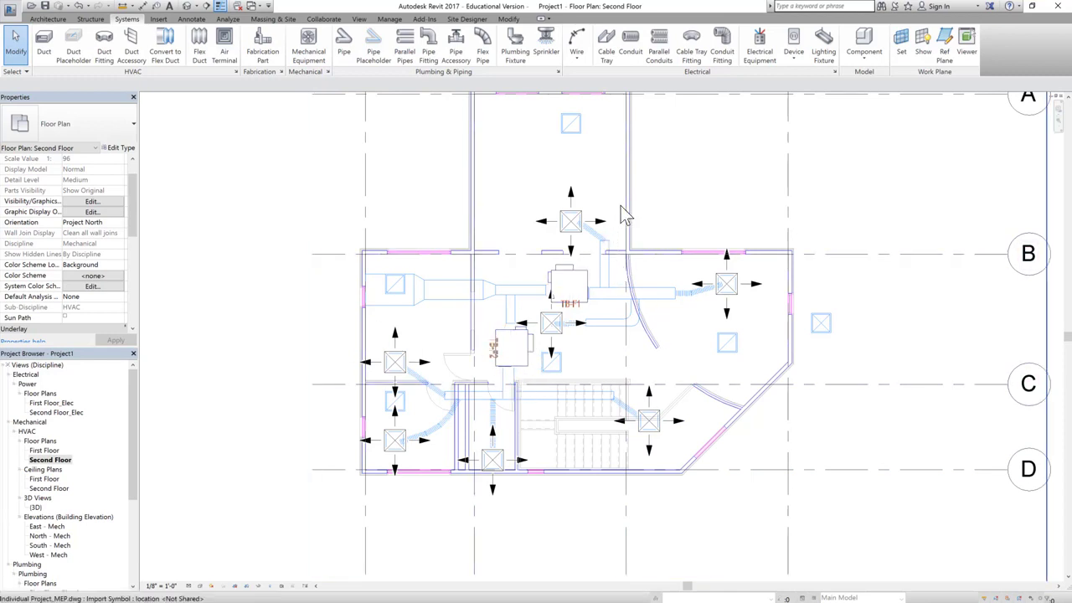
pyautogui.click(580, 223)
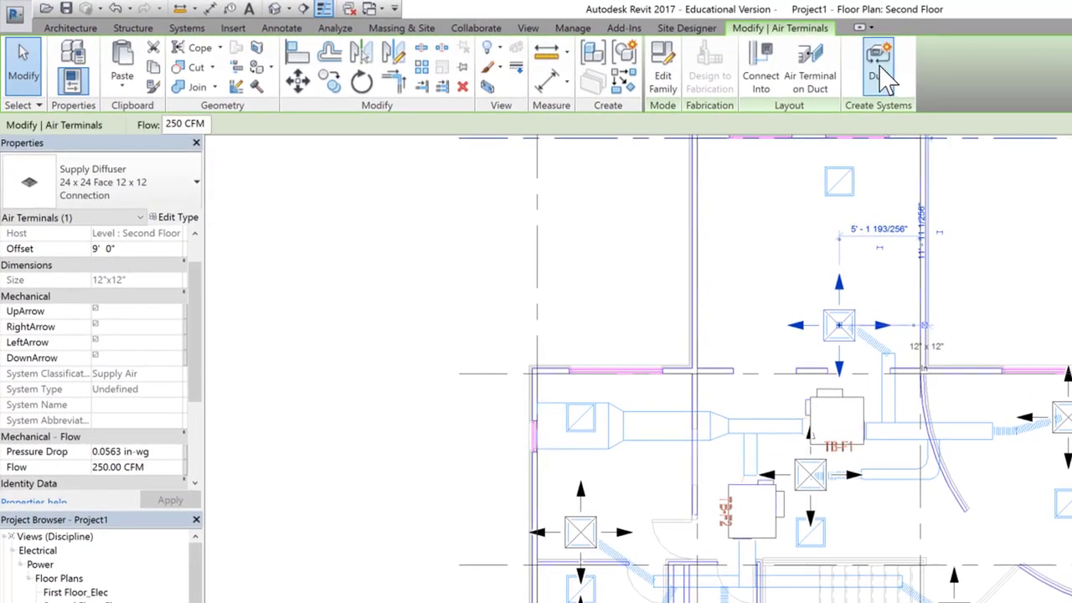
pyautogui.click(687, 50)
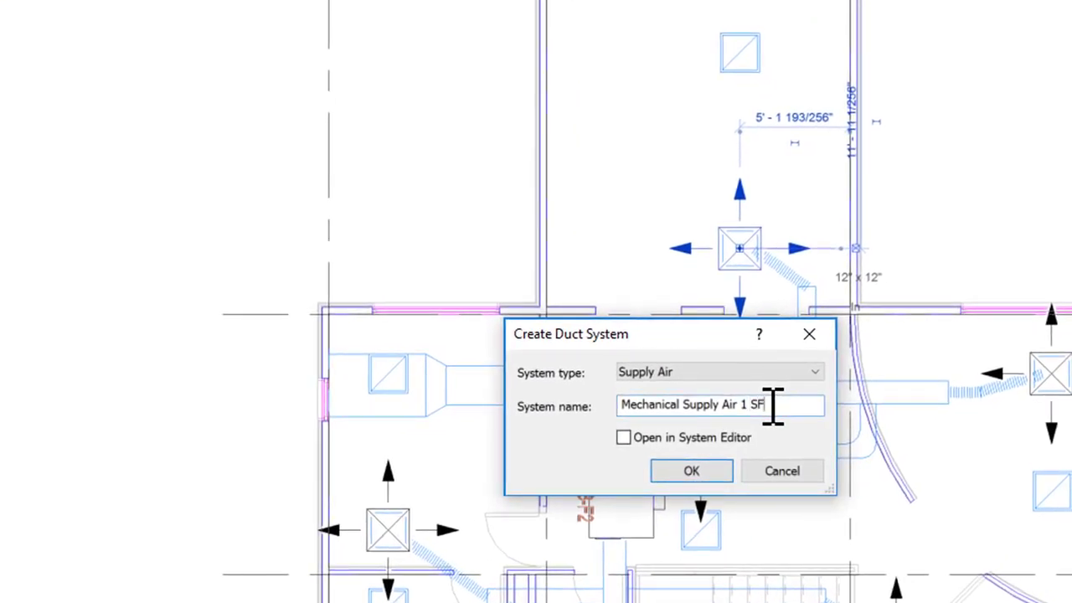
pyautogui.write('SF')
pyautogui.click(716, 467)
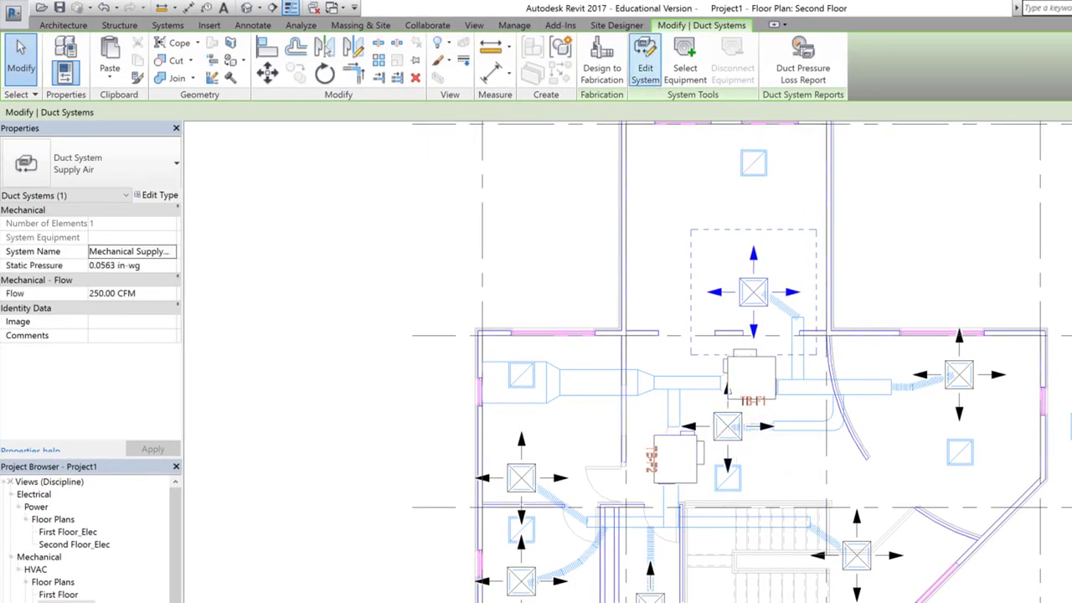
# Add the Project Planning Office and Open Office Area diffusers to Mechanical Supply Air 1 SF and assign VAV unit TB-F1 as its equipment.
pyautogui.click(645, 67)
pyautogui.click(962, 389)
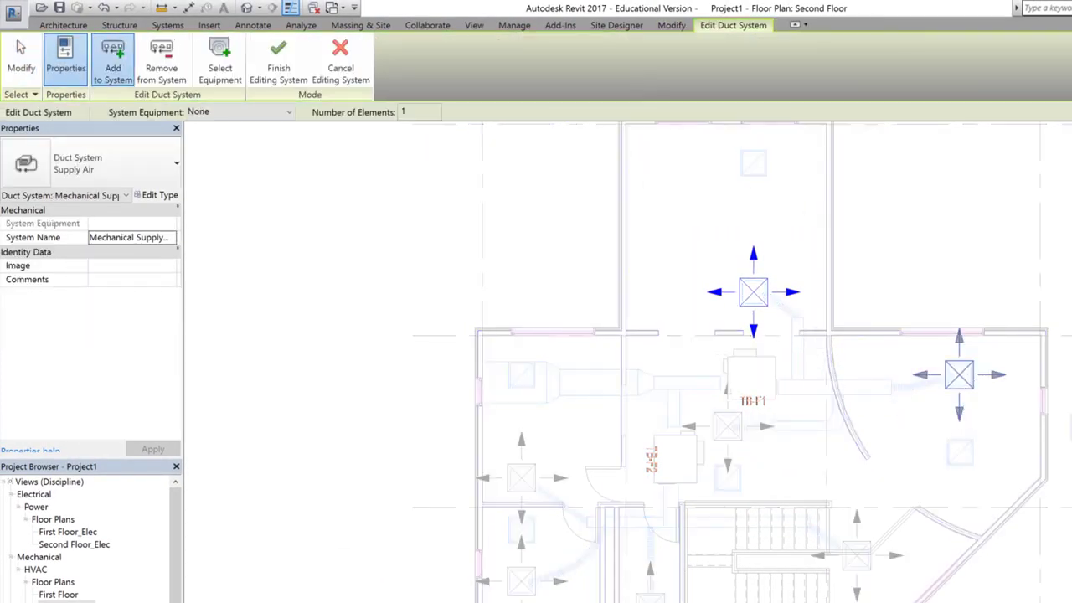
pyautogui.click(728, 430)
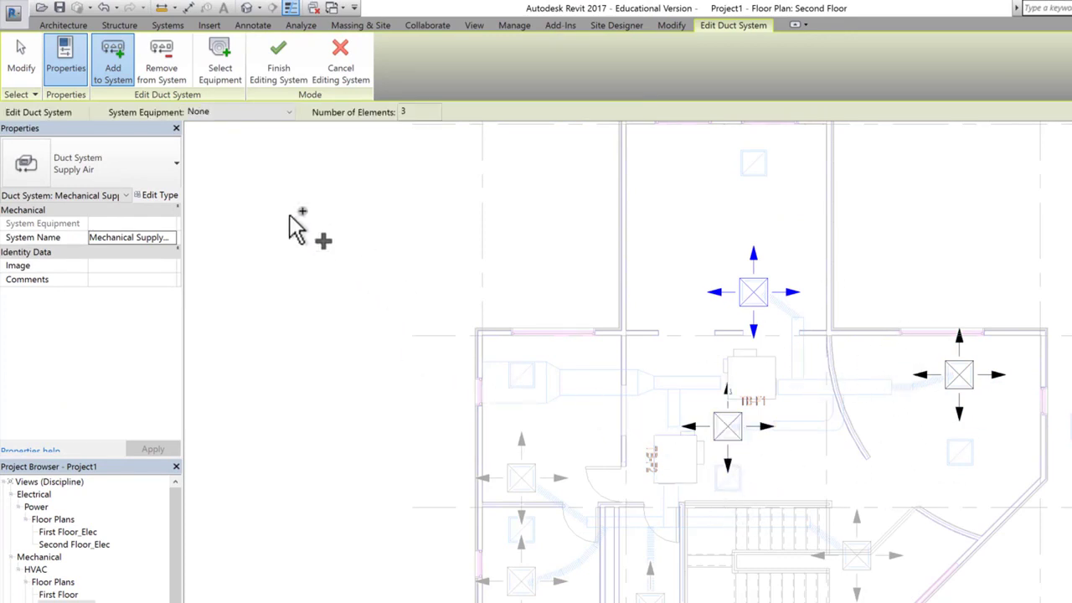
pyautogui.click(222, 75)
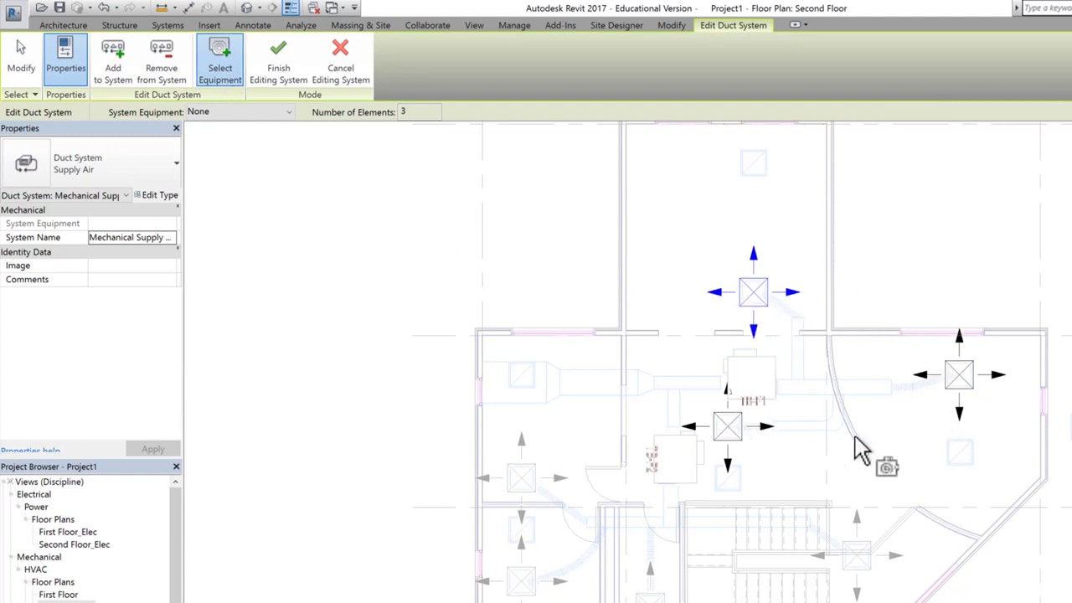
pyautogui.click(763, 370)
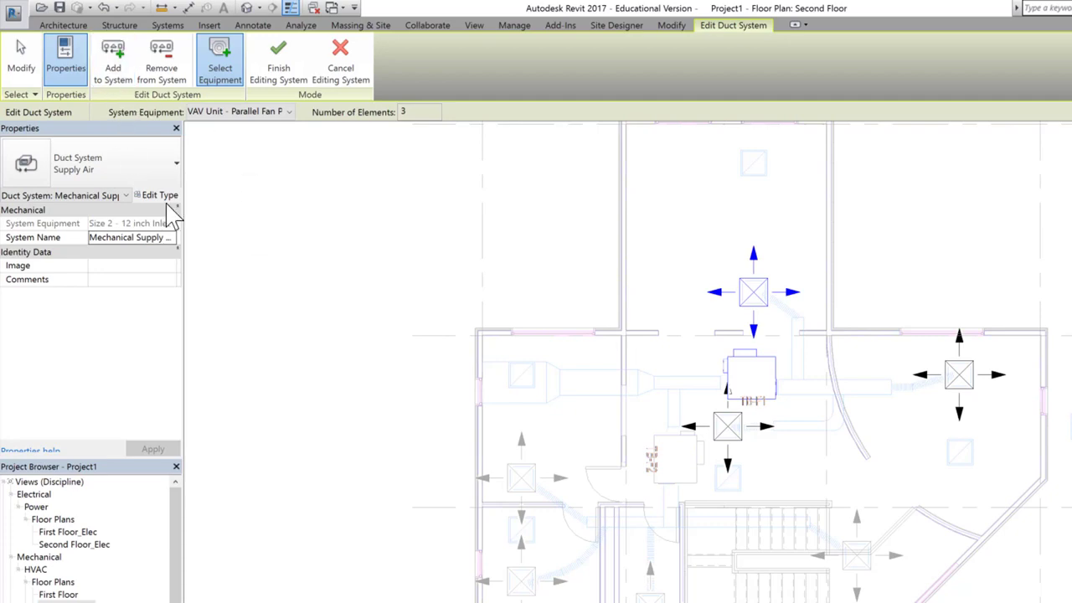
pyautogui.click(276, 76)
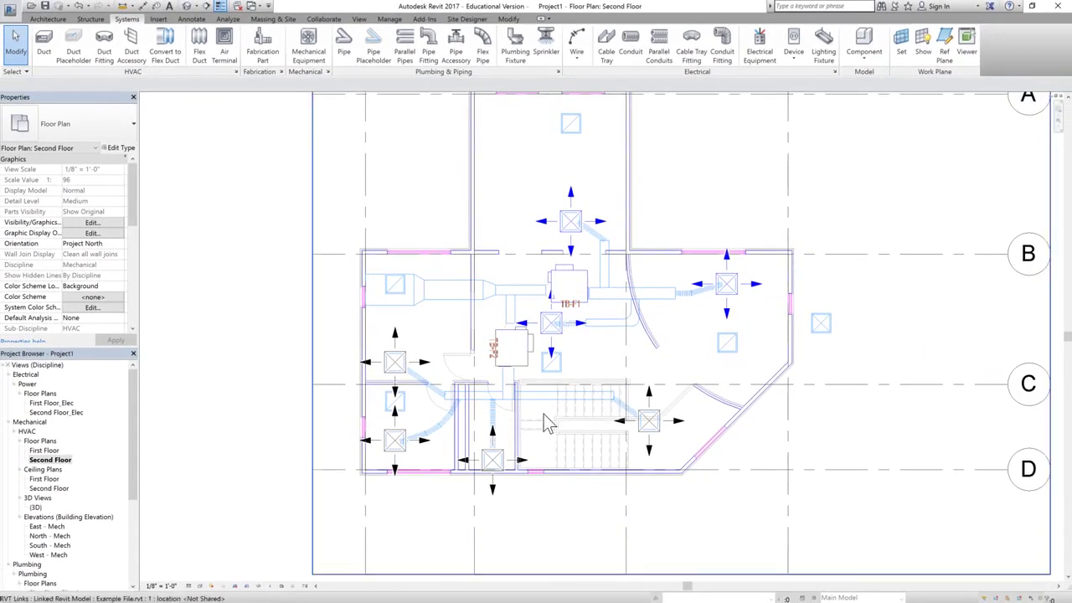
# Create Supply Air system Mechanical Supply Air 2 SF from the Office diffuser, adding the Conference, restroom and Double Height diffusers and VAV unit TB-F2.
pyautogui.click(398, 367)
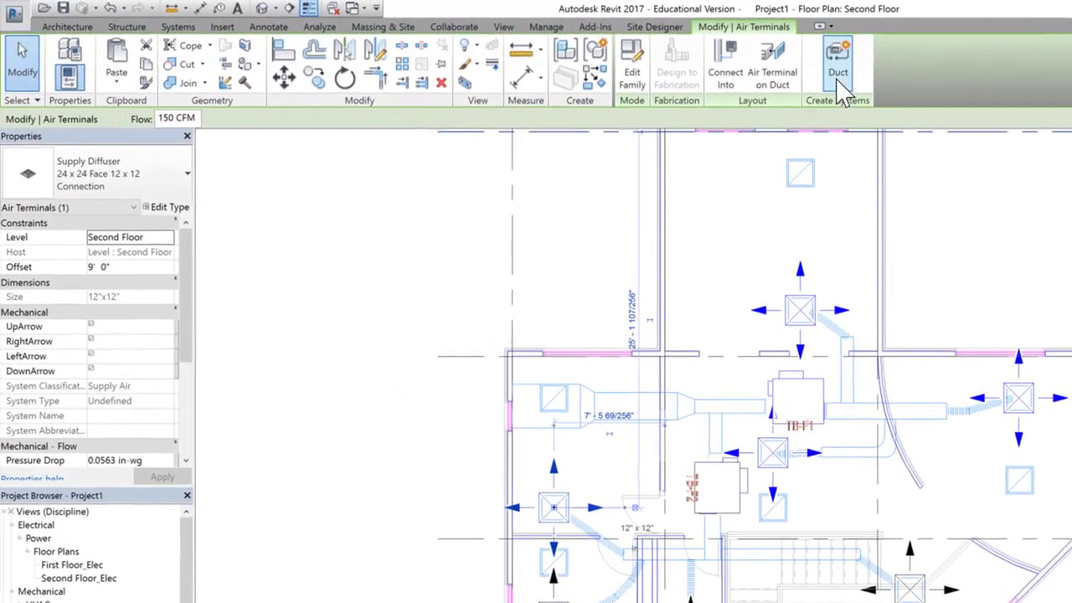
pyautogui.click(675, 50)
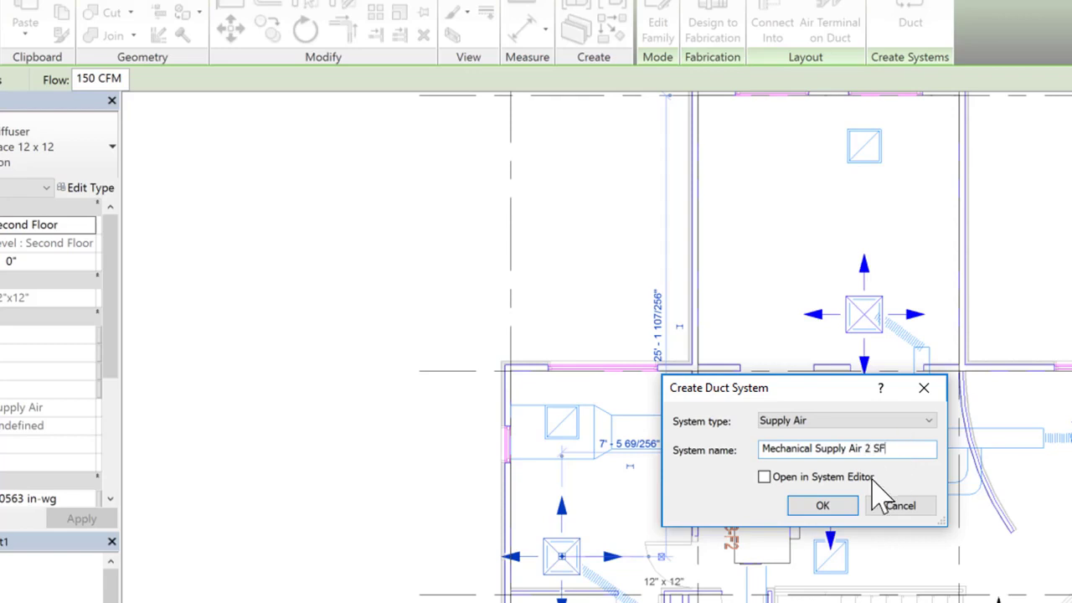
pyautogui.click(809, 506)
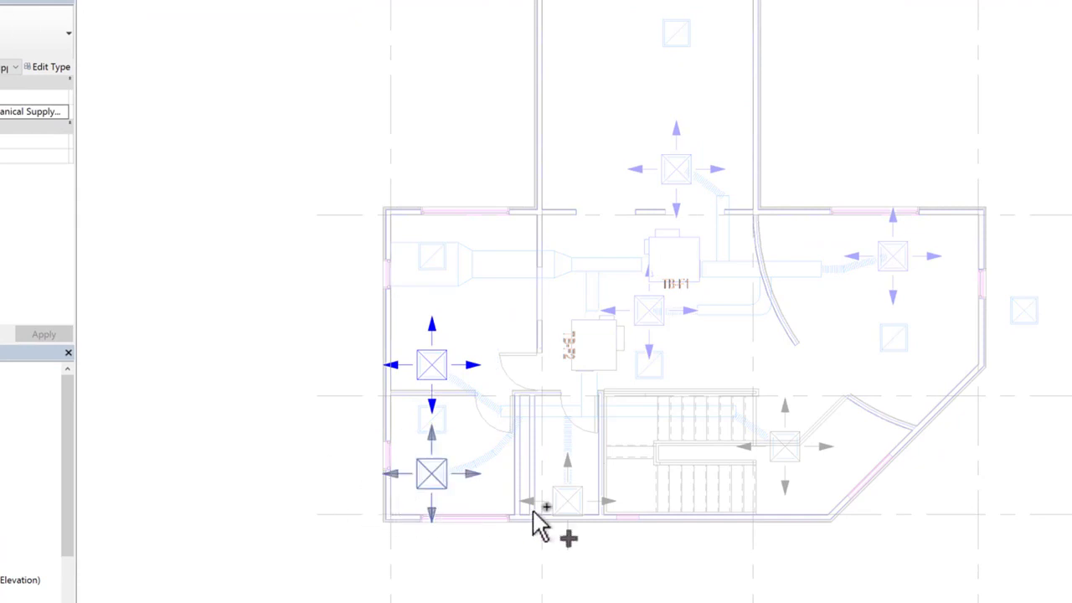
pyautogui.click(567, 503)
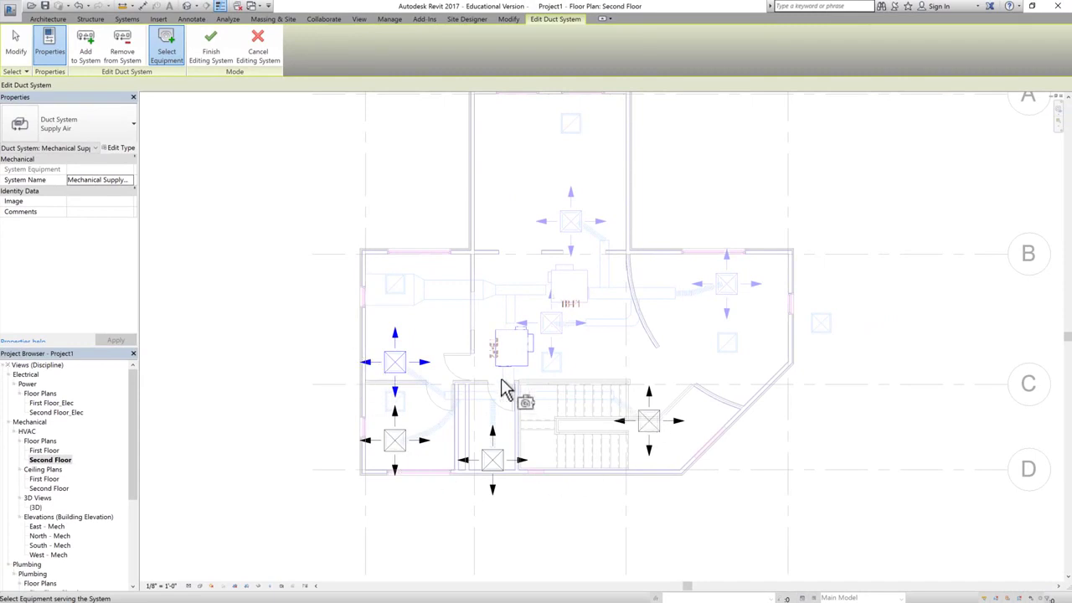
pyautogui.click(212, 50)
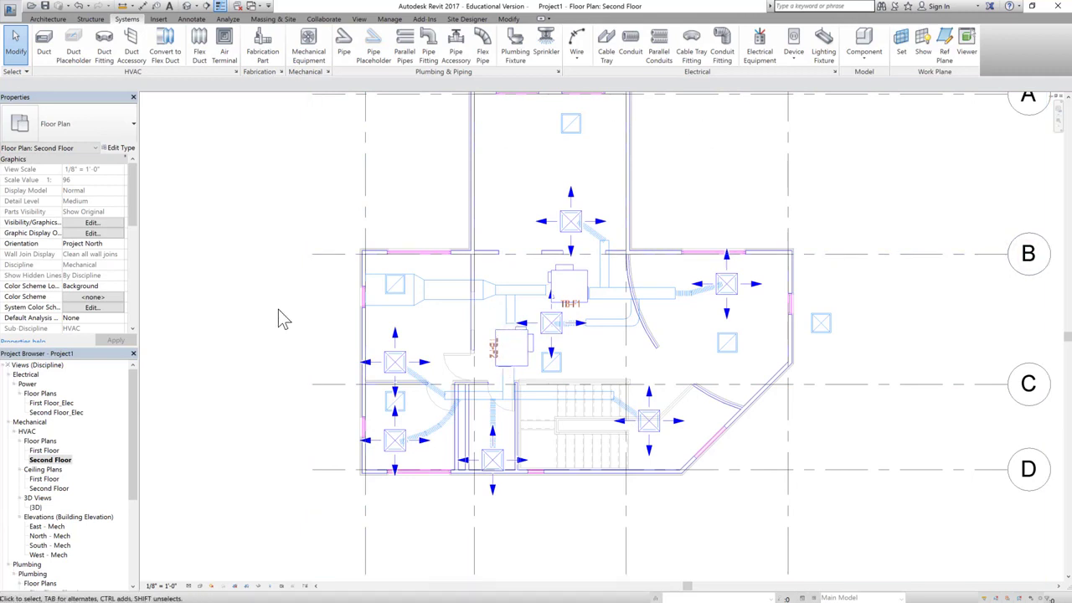
# Open the default 3D view and hide the imported Individual Project_MEP.dwg in it.
pyautogui.click(186, 6)
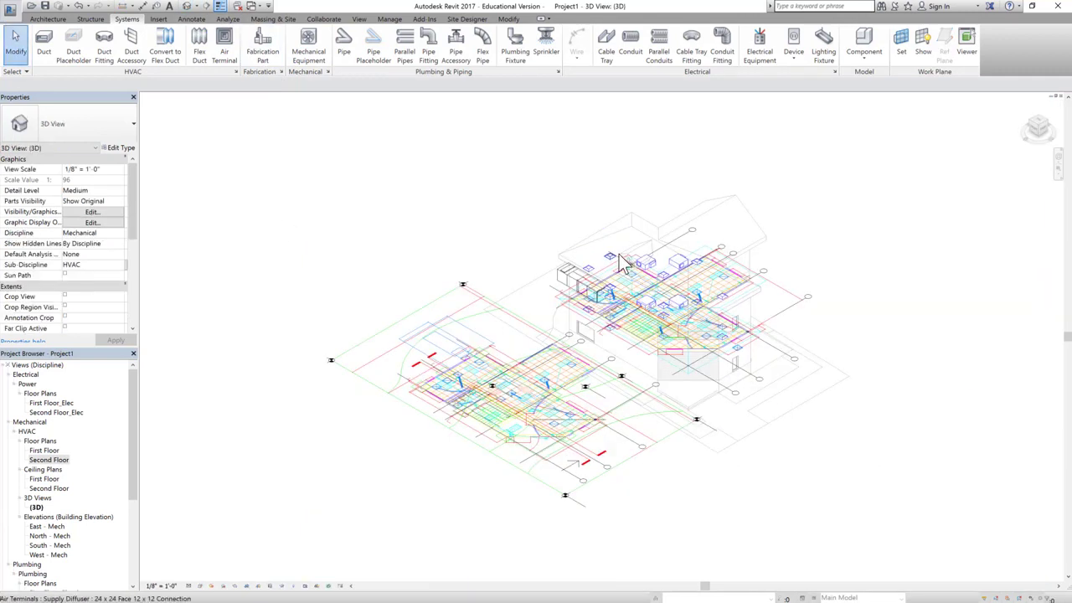
pyautogui.click(407, 327)
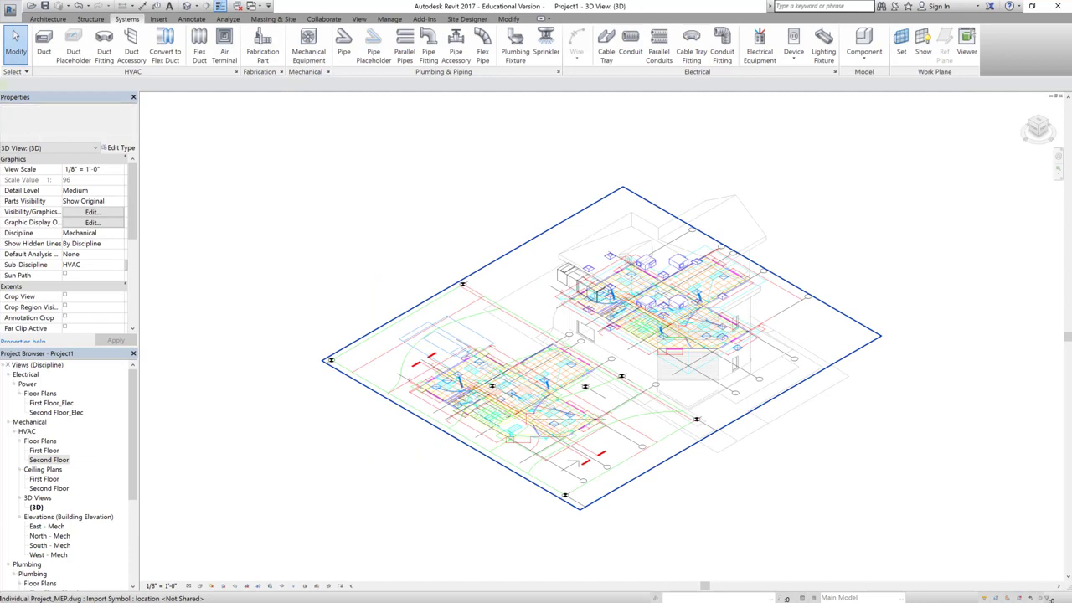
pyautogui.rightClick(402, 320)
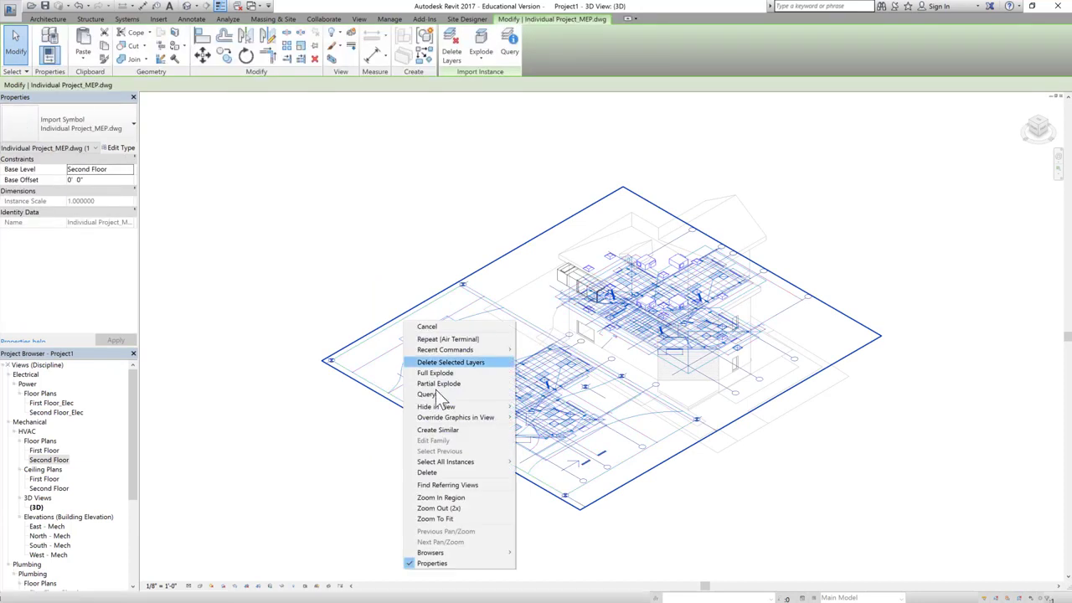
pyautogui.moveTo(441, 406)
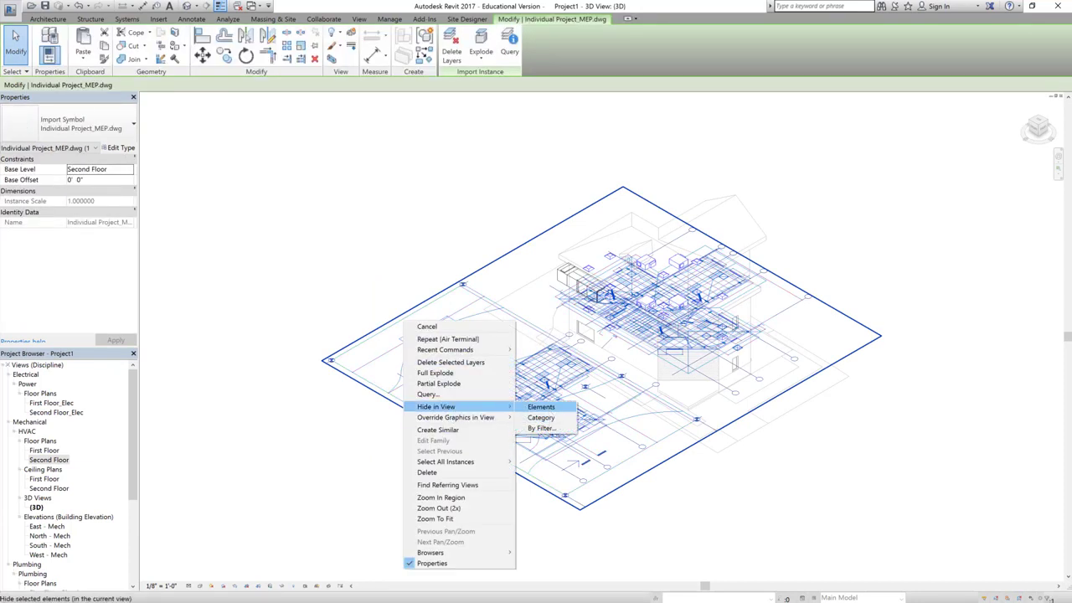
pyautogui.click(544, 417)
# Create a Supply Air duct system named Mechanical Supply Air AHU from the upper VAV unit beside the roof ridge.
pyautogui.scroll(5, 608, 253)
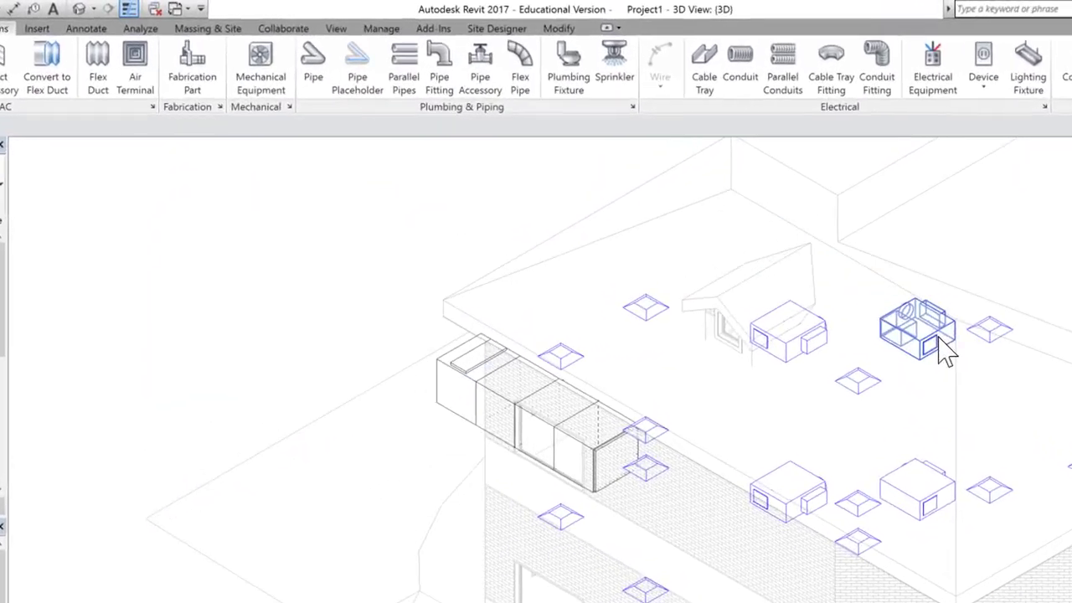
pyautogui.click(945, 352)
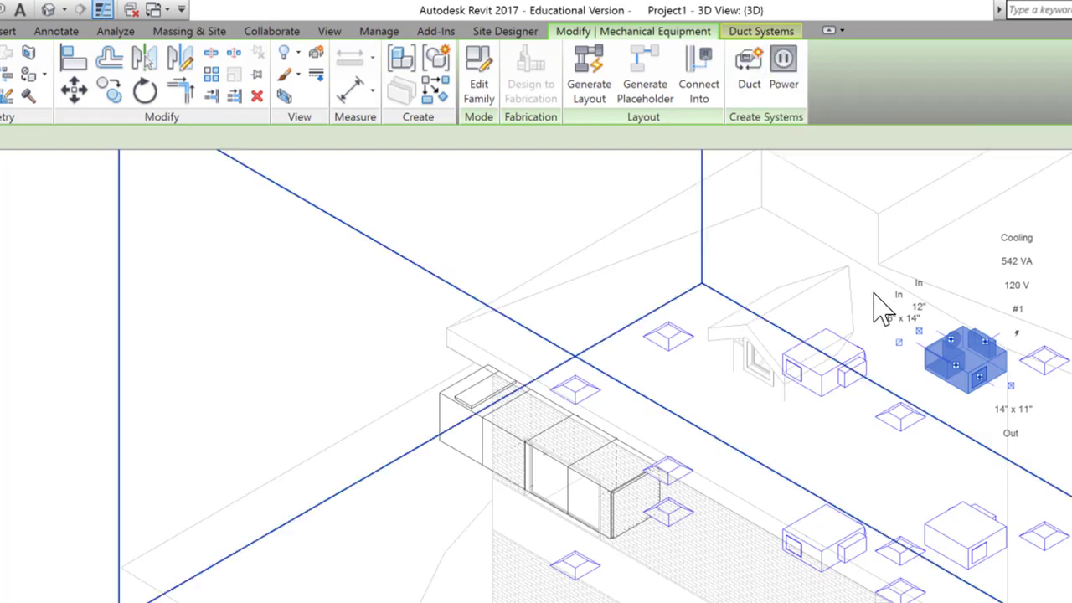
pyautogui.click(749, 84)
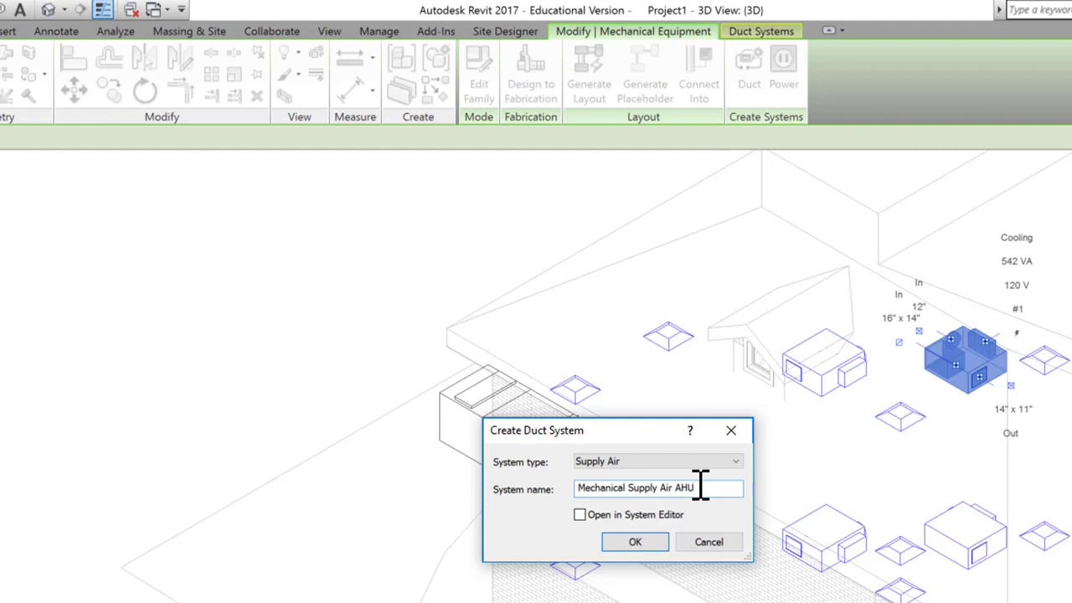
pyautogui.click(635, 542)
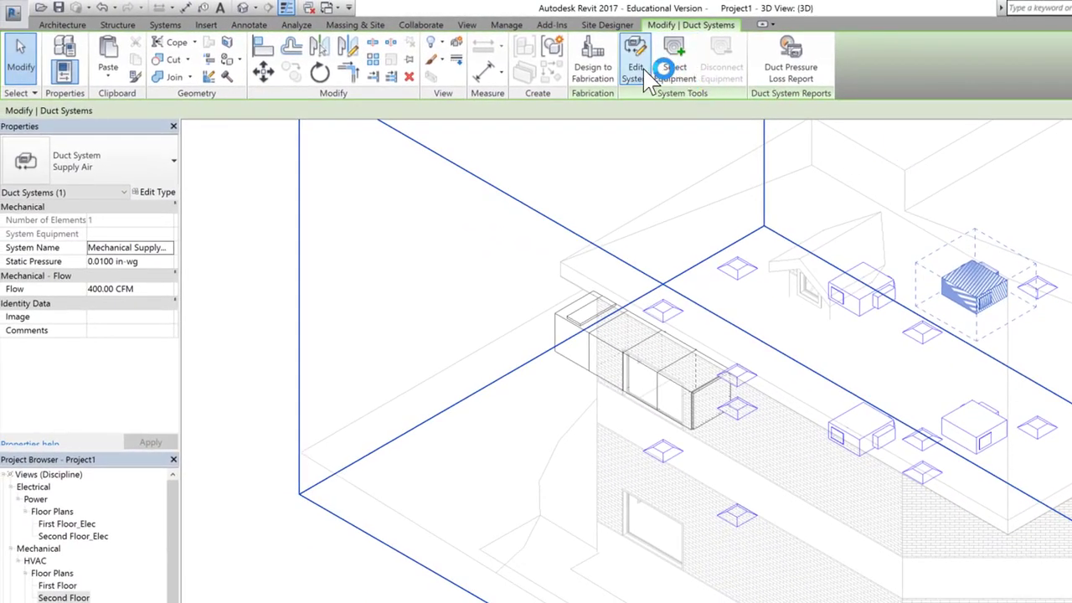
# Add the other three VAV units to the Mechanical Supply Air AHU system, each through Connector 0, Supply Air Round 12".
pyautogui.click(645, 72)
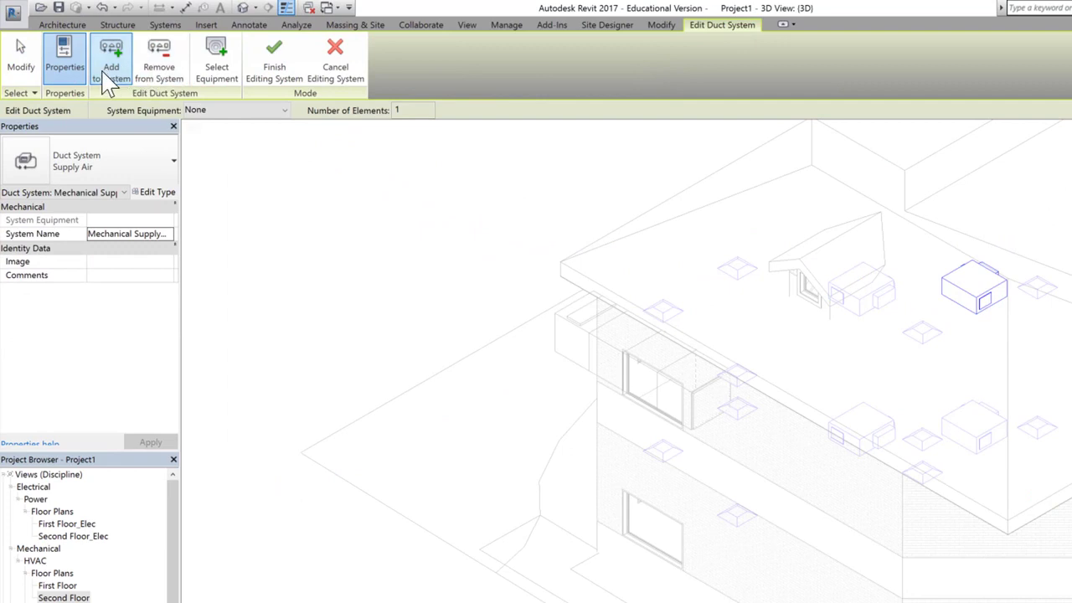
pyautogui.click(102, 75)
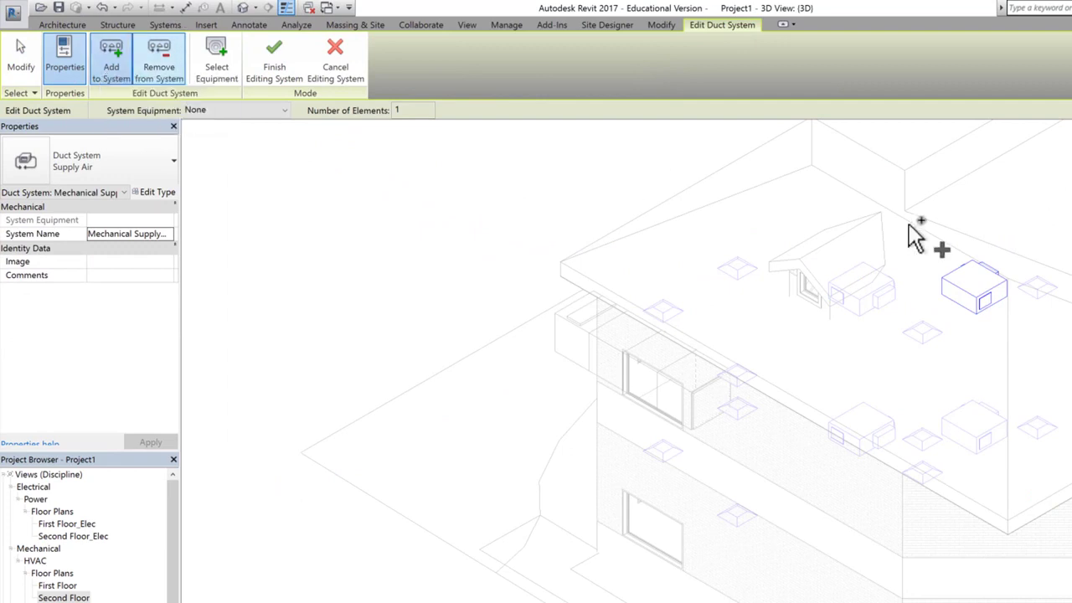
pyautogui.click(996, 418)
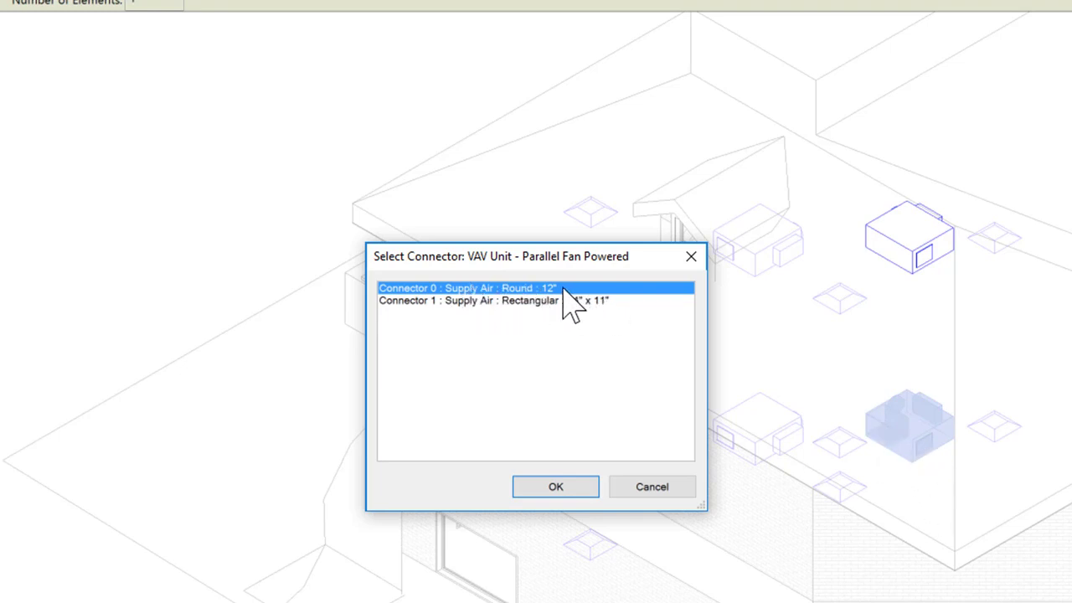
pyautogui.click(565, 490)
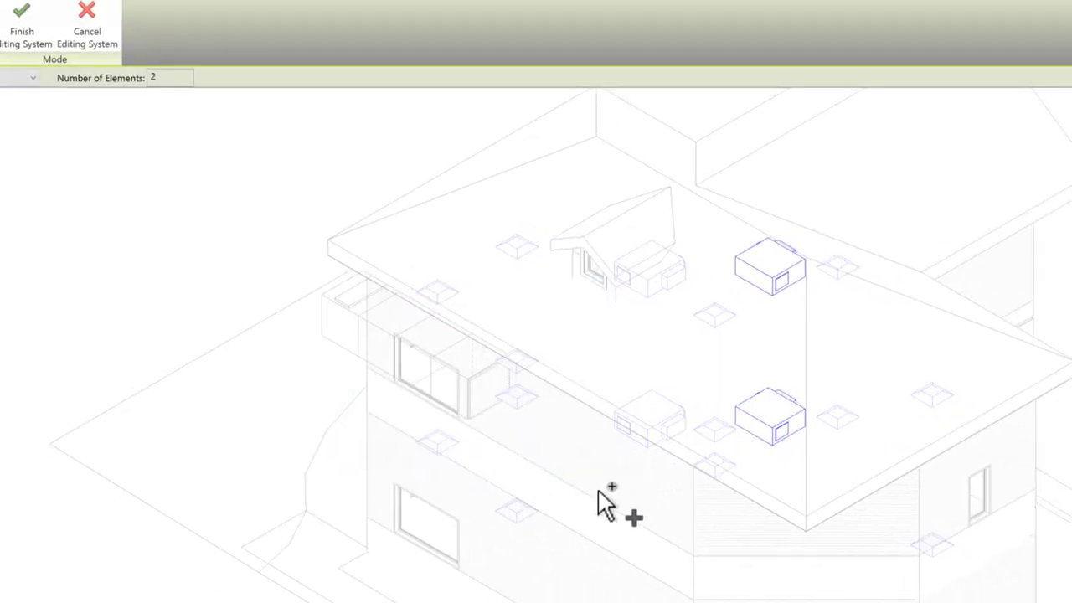
pyautogui.click(667, 418)
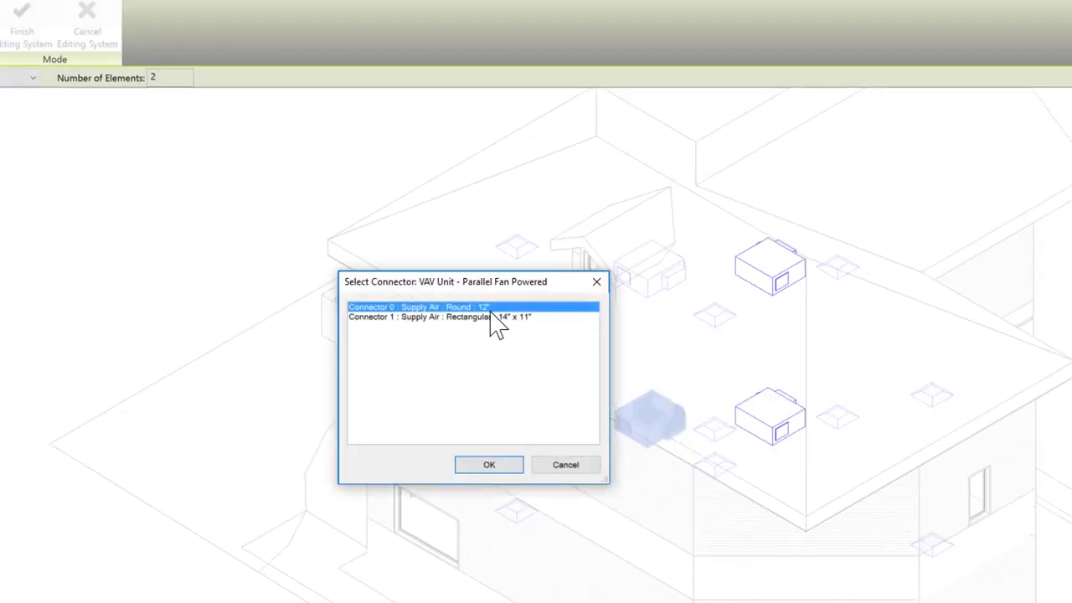
pyautogui.click(477, 466)
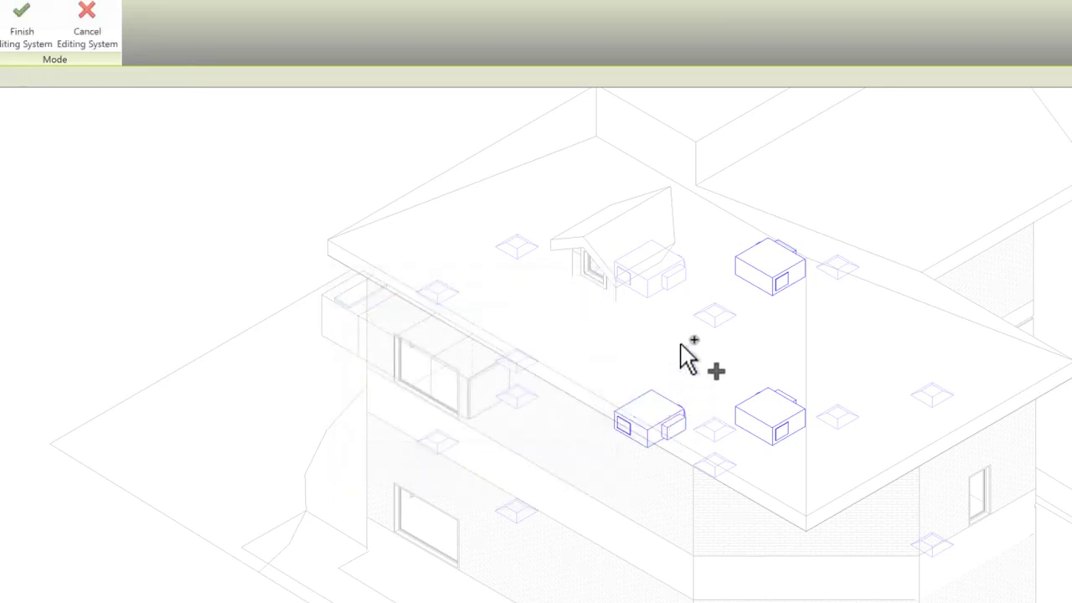
pyautogui.click(669, 278)
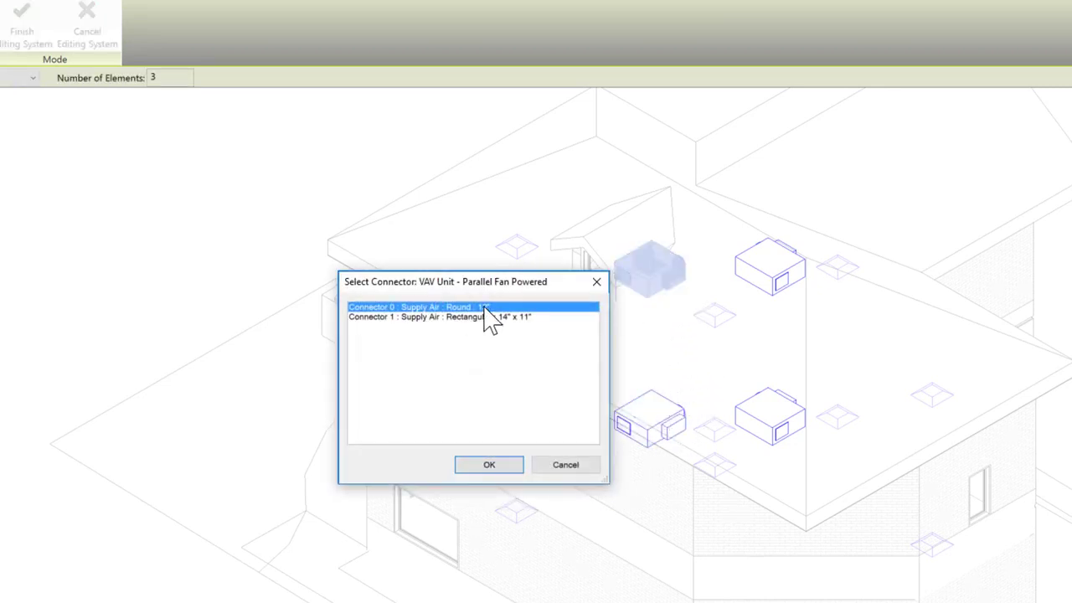
pyautogui.click(491, 471)
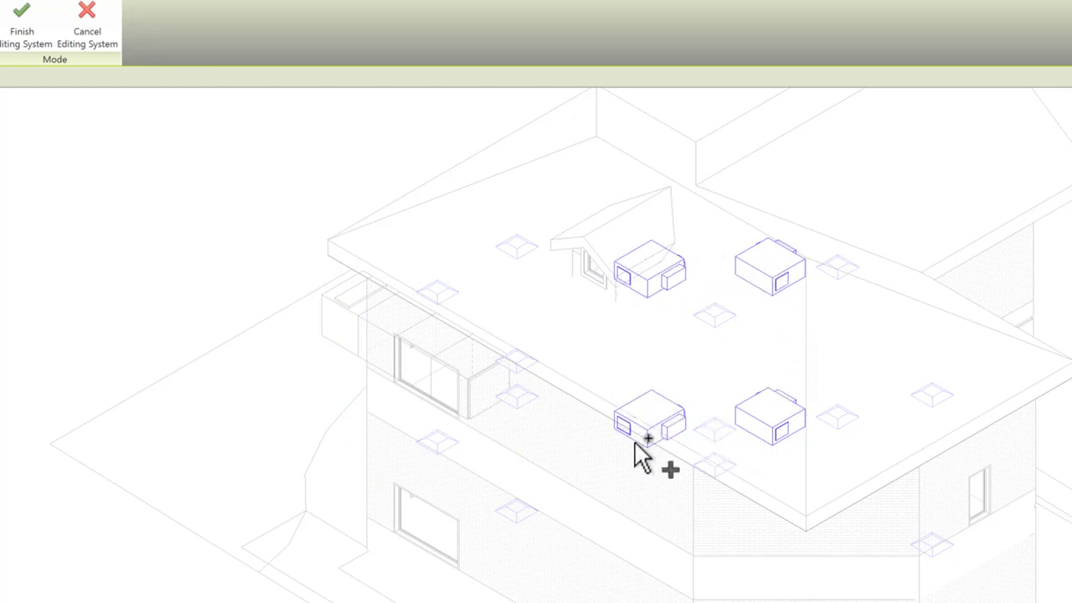
# Assign the Outdoor AHU as the system's equipment, finish editing the system, and highlight the AHU's connected system.
pyautogui.click(762, 270)
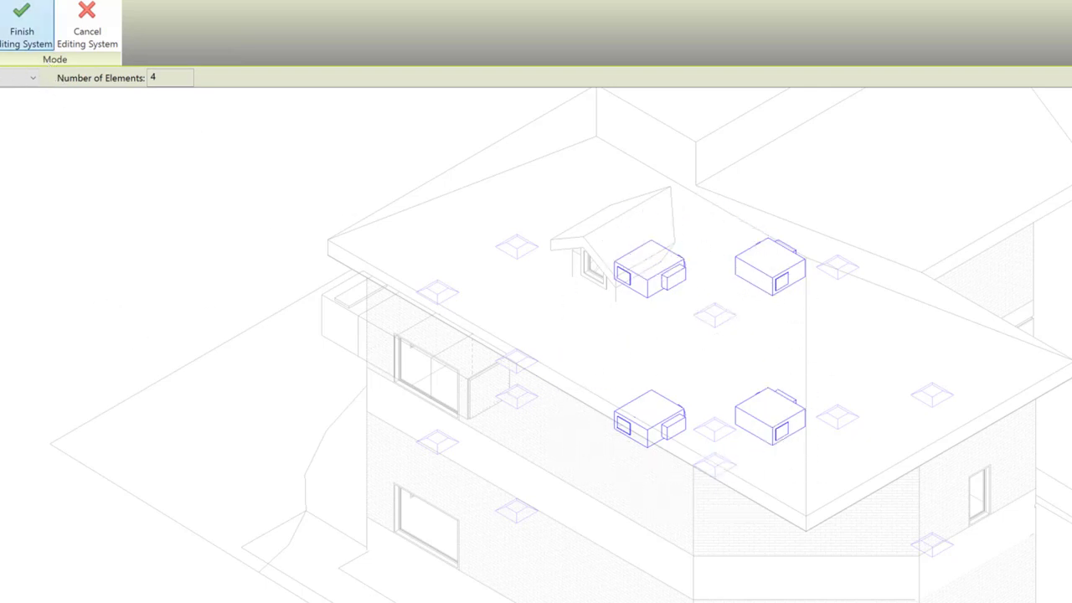
pyautogui.click(354, 328)
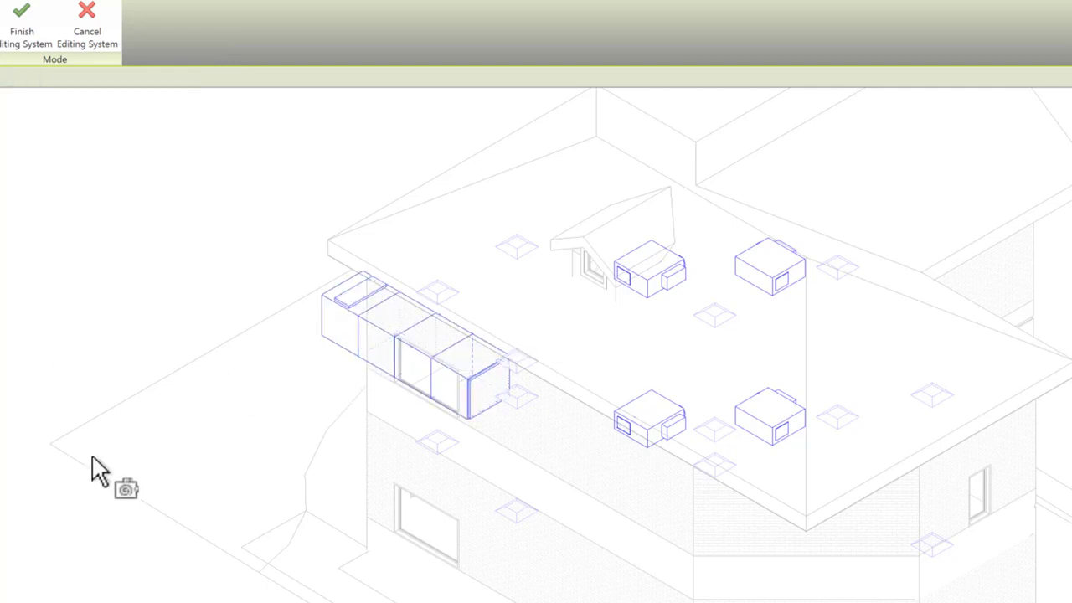
pyautogui.click(22, 34)
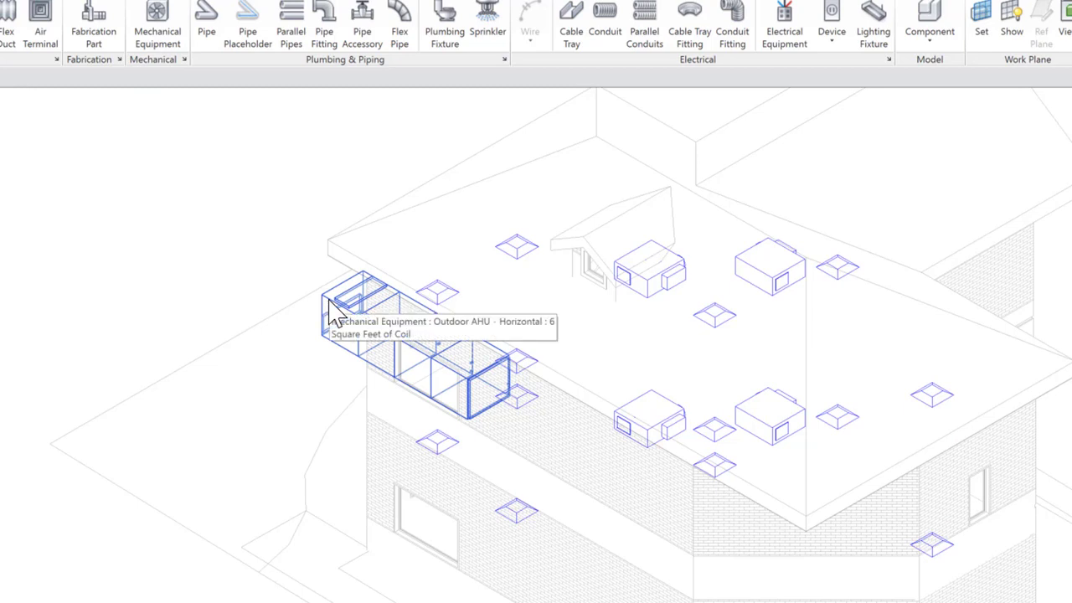
pyautogui.press('Tab')
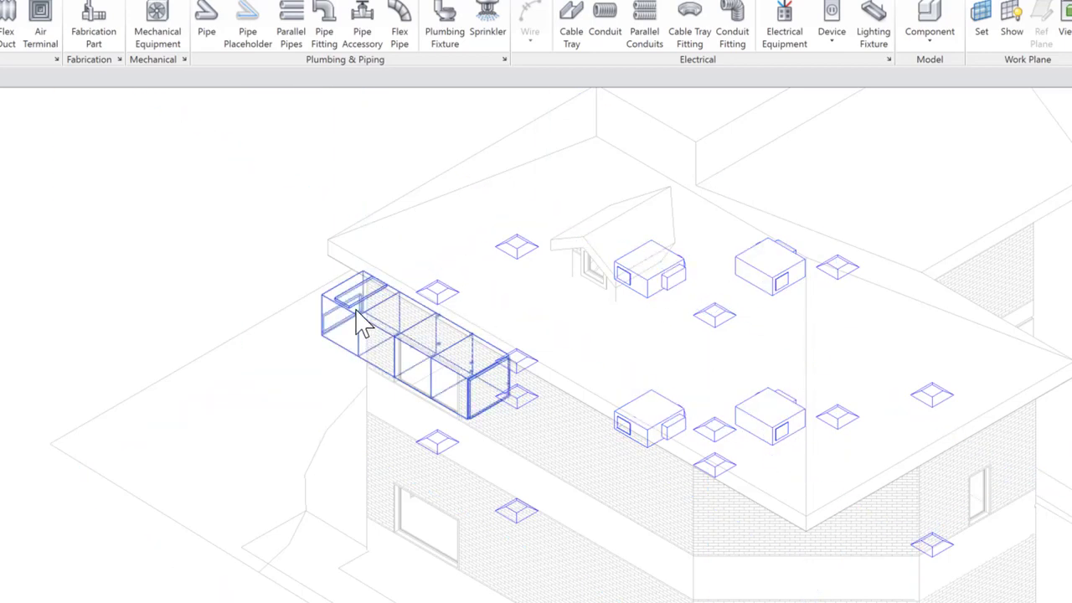
pyautogui.press('Tab')
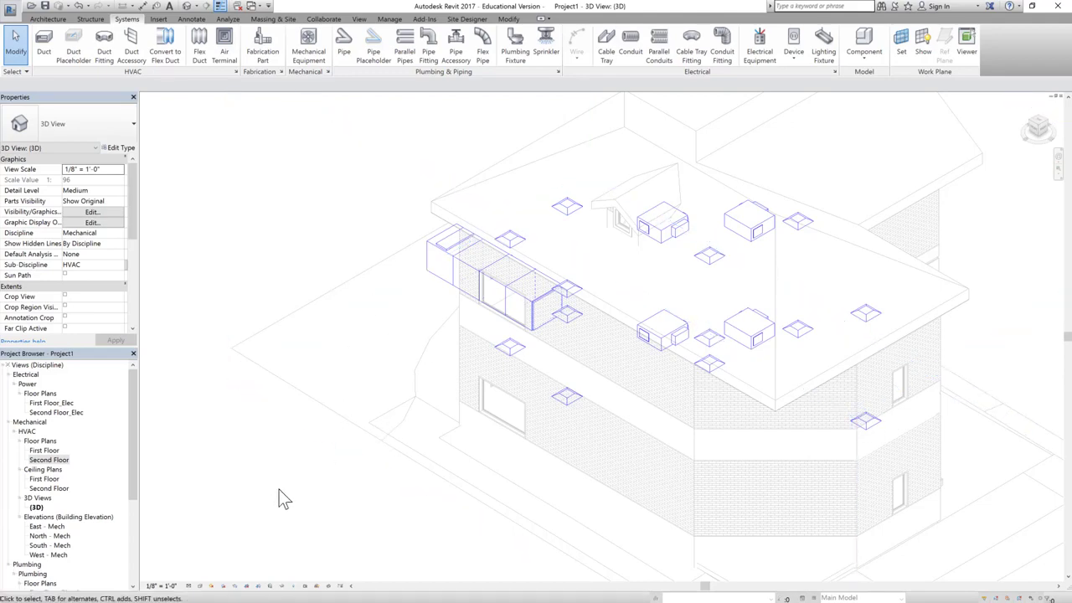
# In the First Floor plan, draw a 36" x 24" rectangular duct from the outdoor AHU's 44" x 37" outlet toward the building.
pyautogui.scroll(-3, 281, 435)
pyautogui.scroll(2, 626, 428)
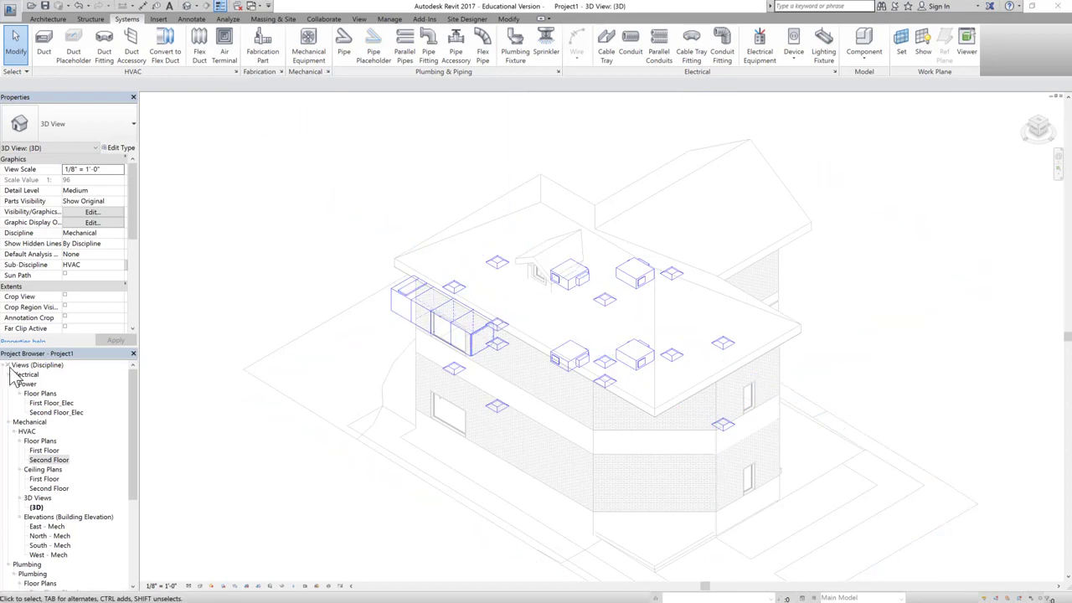
pyautogui.doubleClick(46, 451)
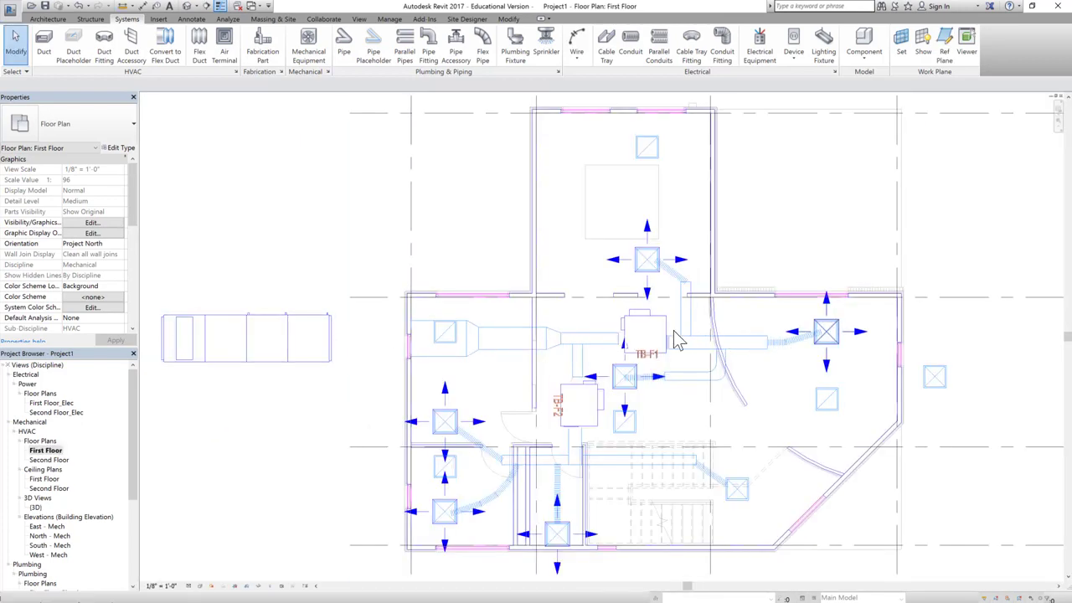
pyautogui.click(330, 349)
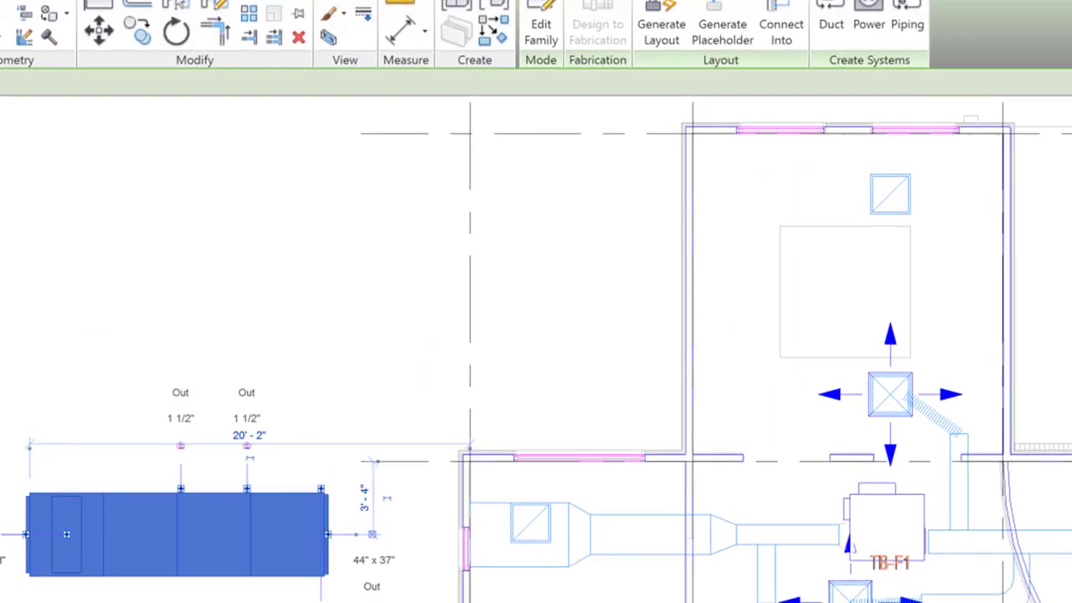
pyautogui.scroll(2, 335, 559)
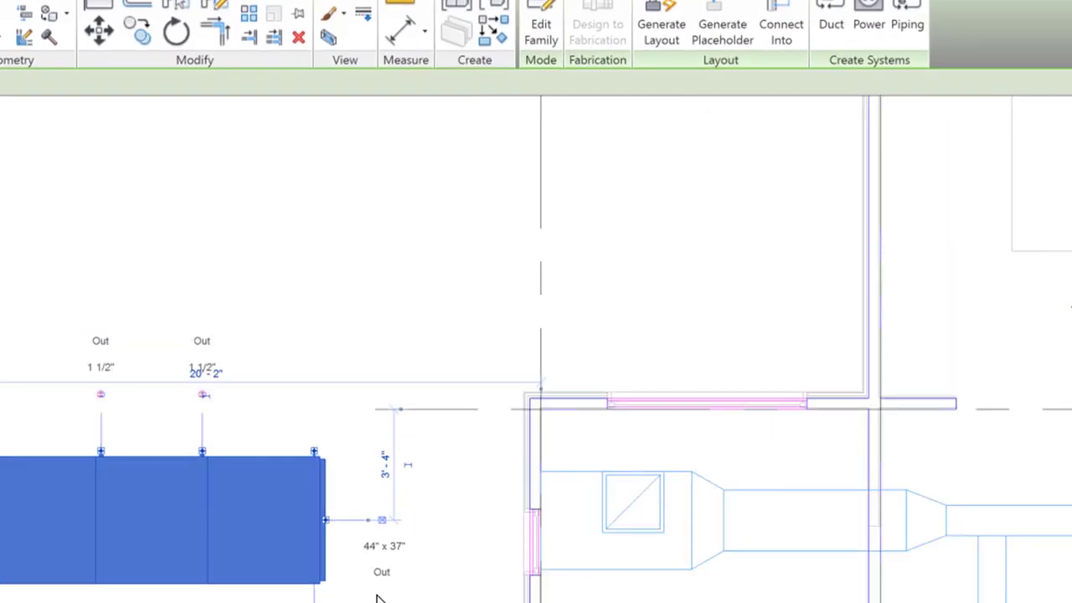
pyautogui.scroll(2, 379, 569)
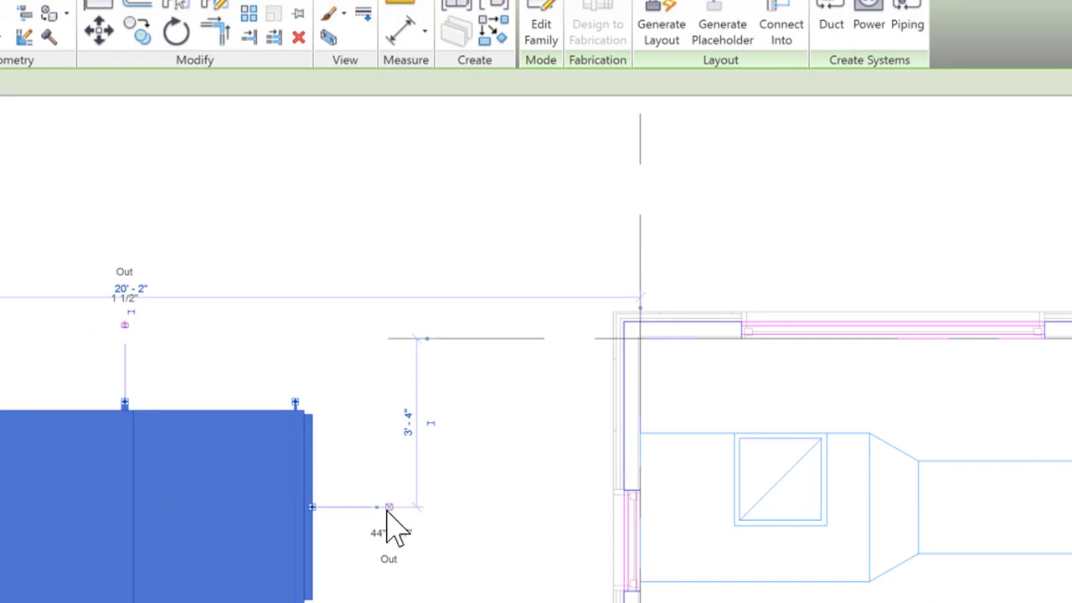
pyautogui.rightClick(389, 507)
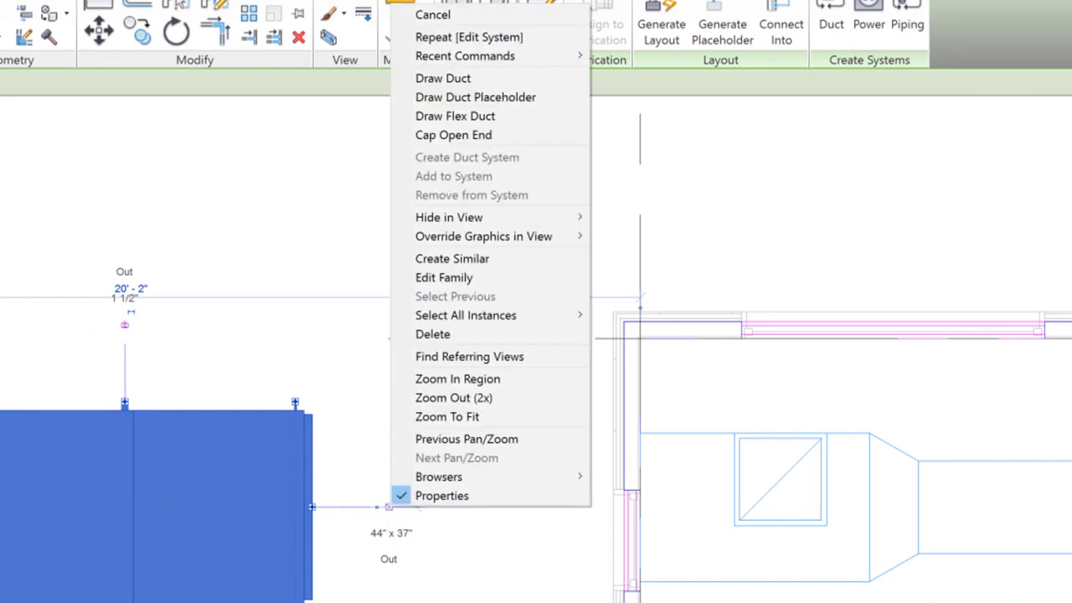
pyautogui.click(443, 78)
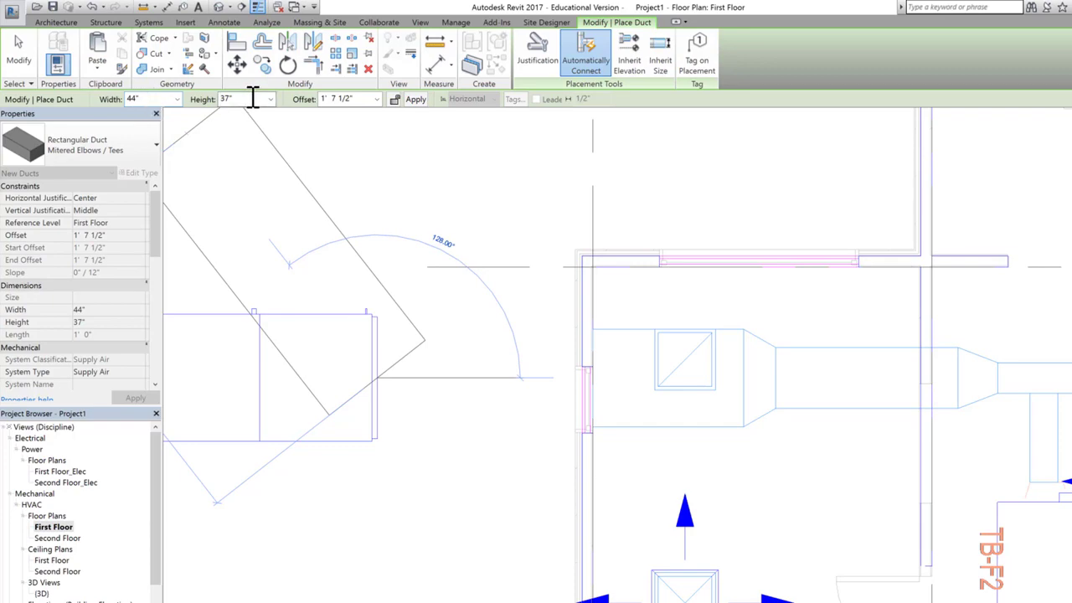
pyautogui.doubleClick(144, 98)
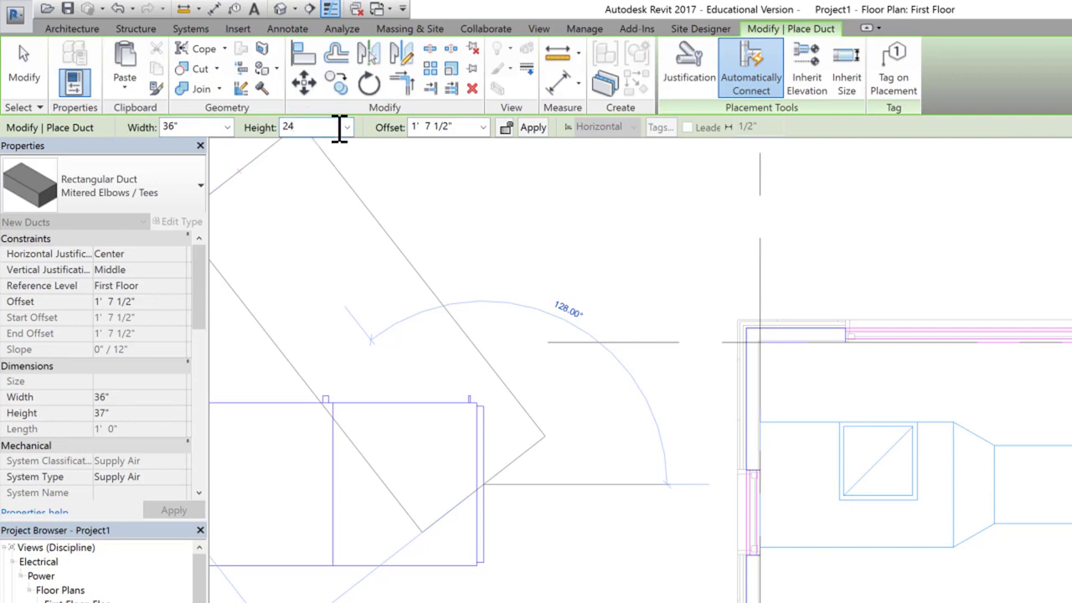
pyautogui.press('Return')
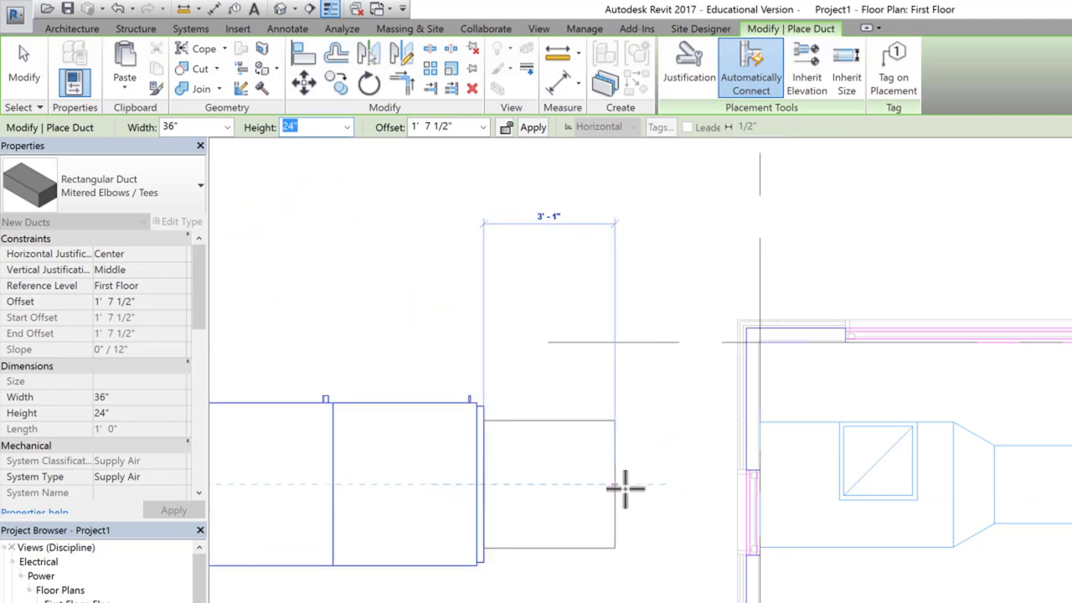
pyautogui.click(670, 484)
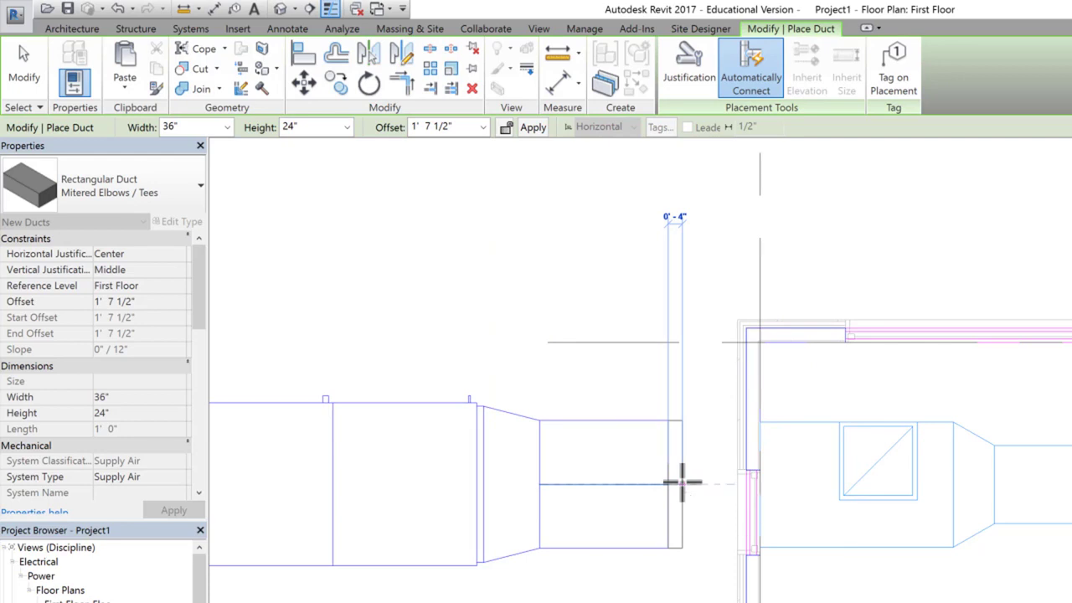
# Set the duct offset to 12' 0" and apply it to create a vertical riser at the duct's end.
pyautogui.click(463, 127)
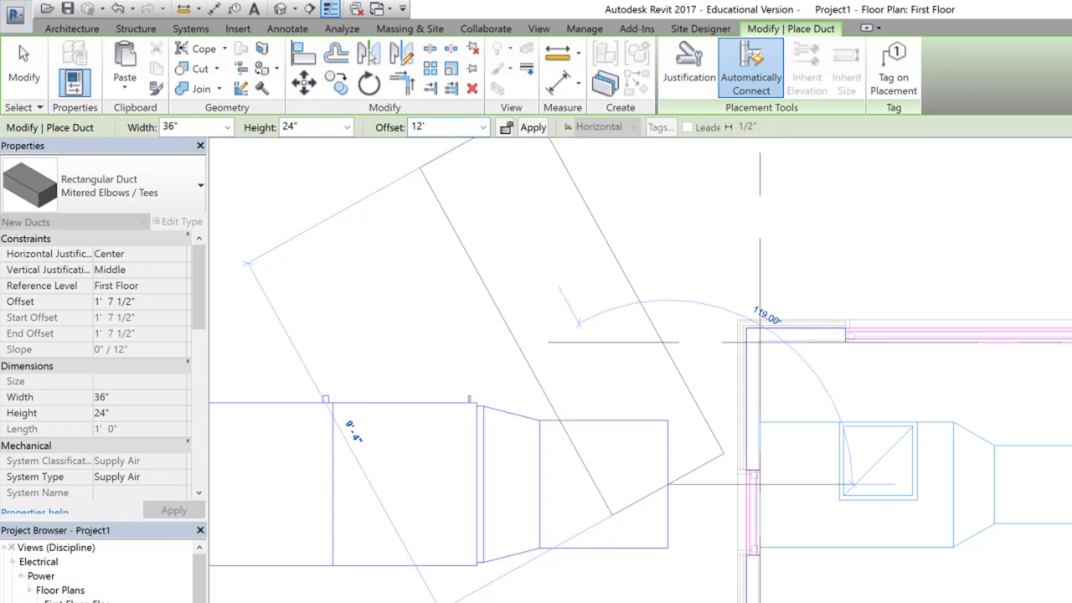
pyautogui.press('Return')
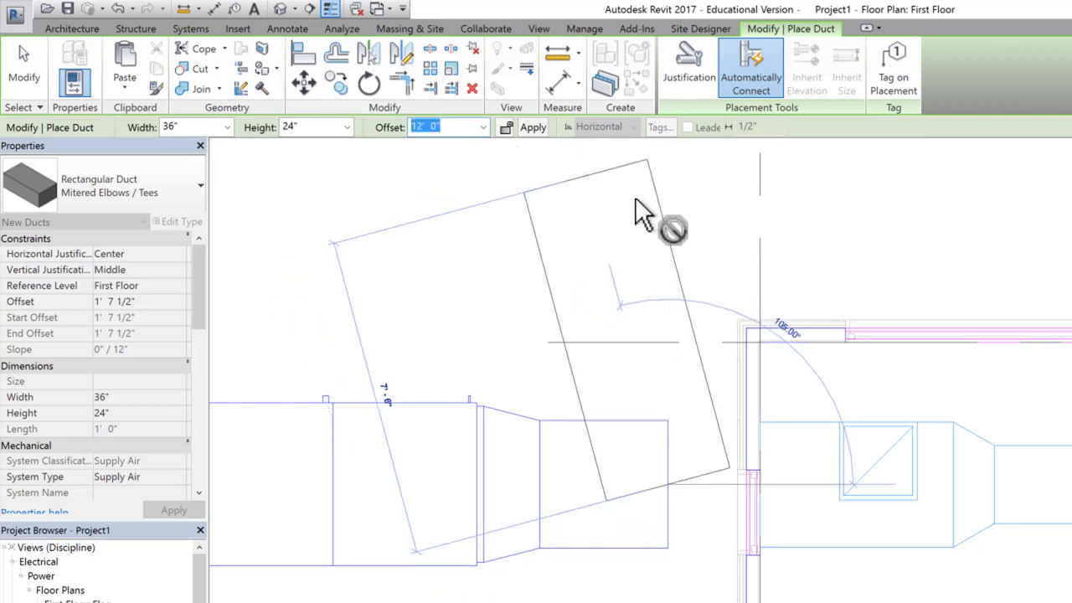
pyautogui.click(534, 130)
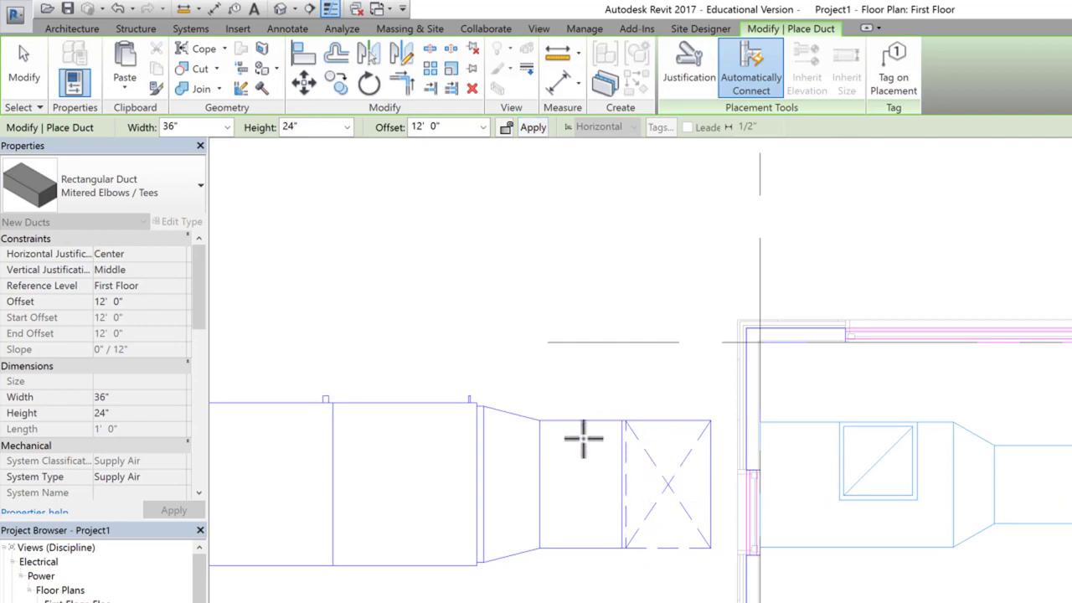
pyautogui.press('Escape')
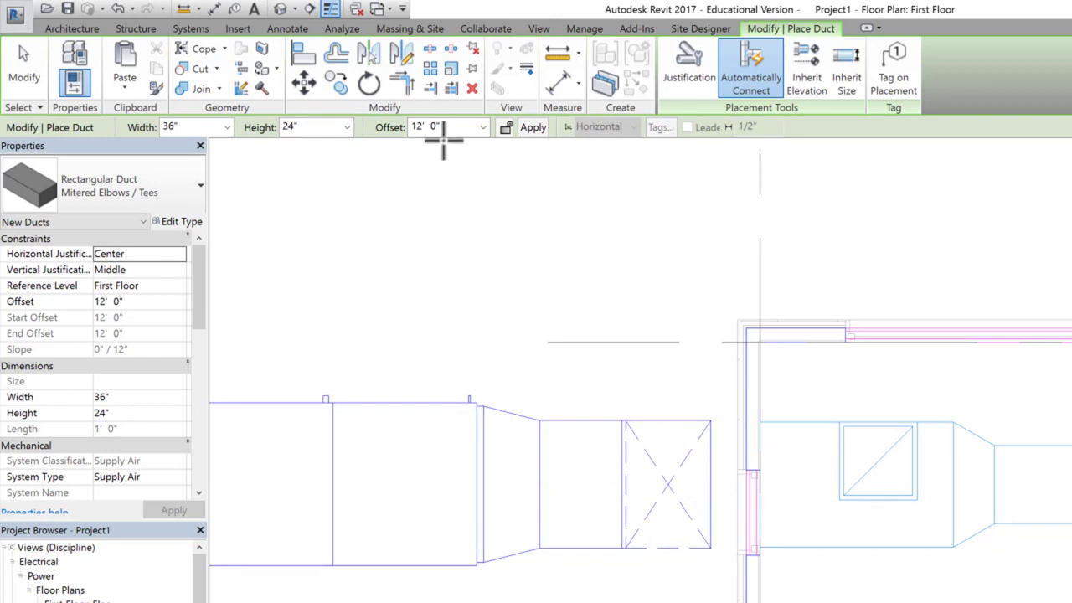
# Draw the 36" x 24" duct at 12' 0" from the riser through the exterior wall to the first linked-layout transition, and open the 3D view.
pyautogui.click(712, 484)
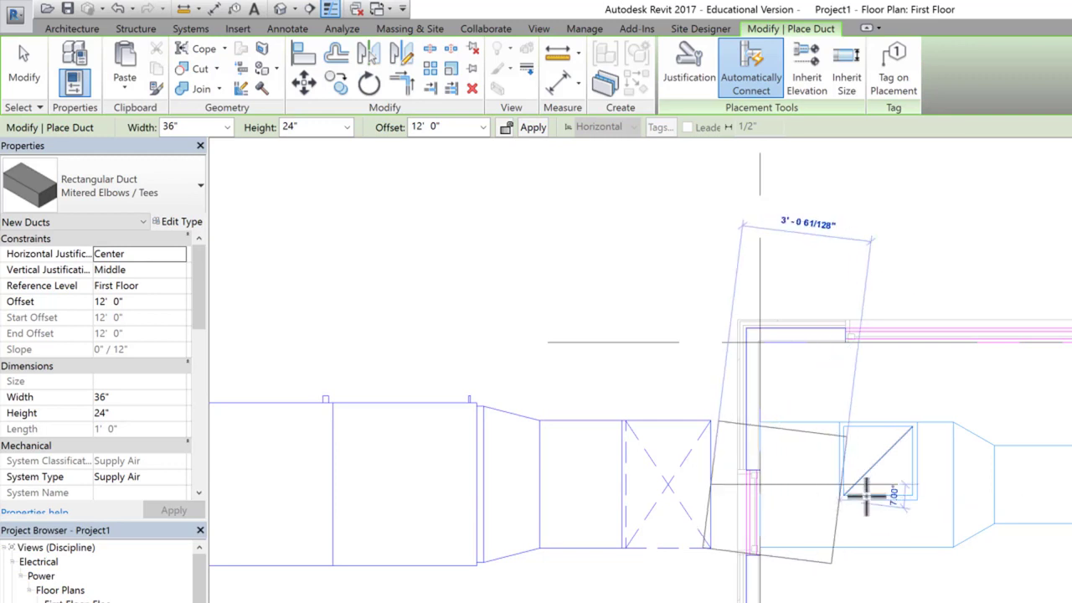
pyautogui.click(950, 481)
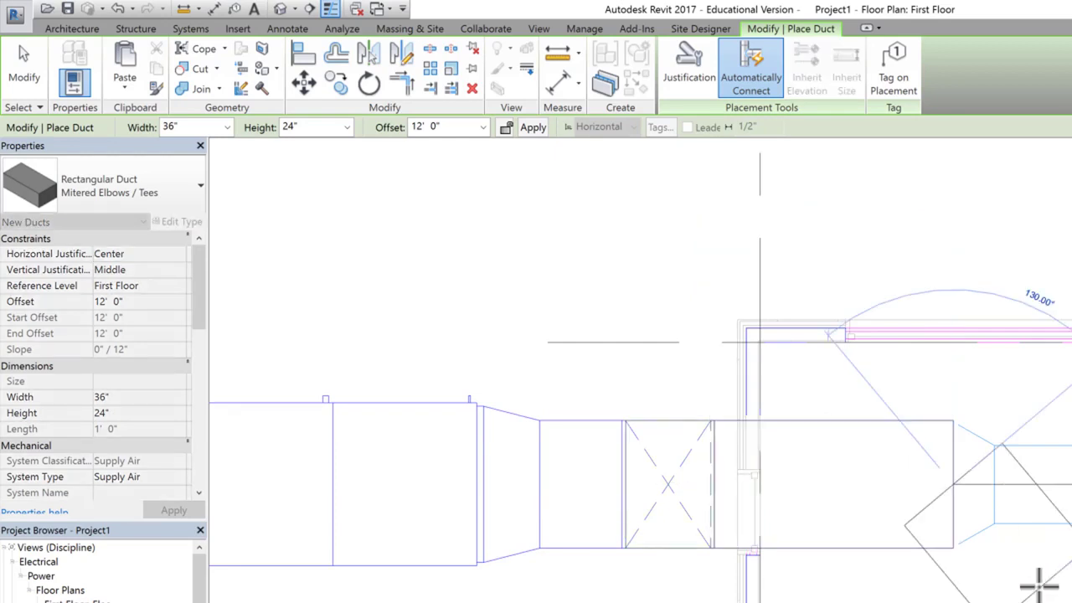
pyautogui.click(25, 77)
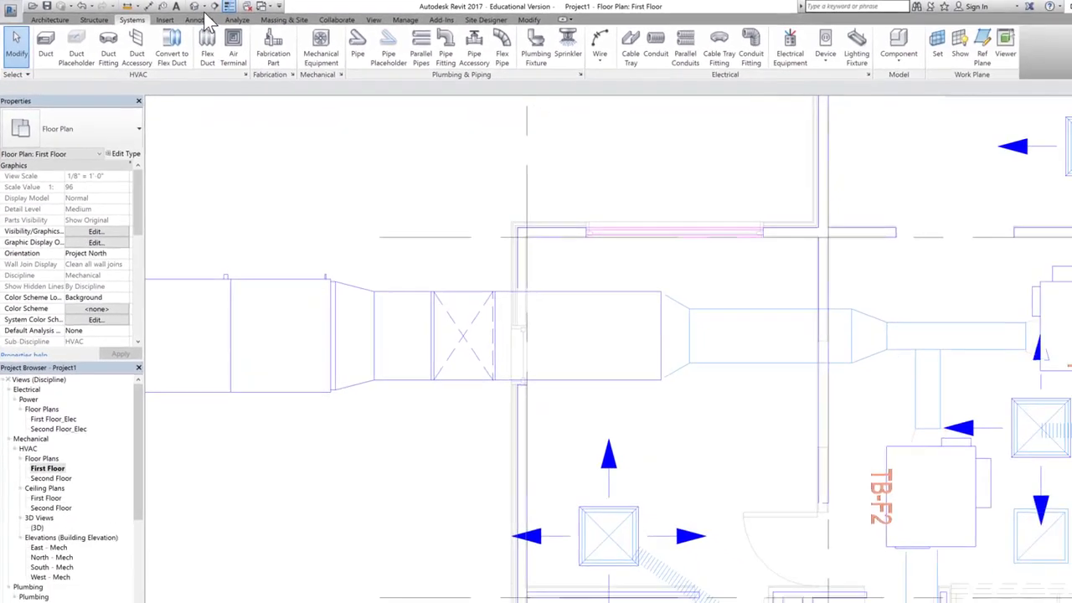
pyautogui.click(195, 7)
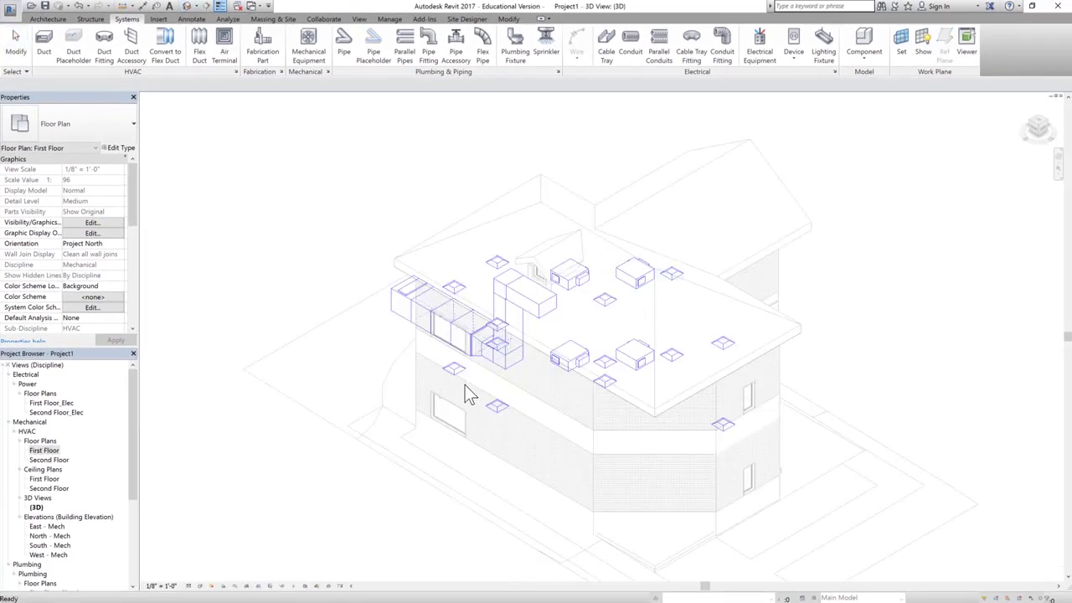
# Examine the rectangular duct riser between the outdoor AHU and the building from several angles in the 3D view.
pyautogui.keyDown('shift'); pyautogui.moveTo(466, 387); pyautogui.dragTo(957, 237, button='middle'); pyautogui.keyUp('shift')
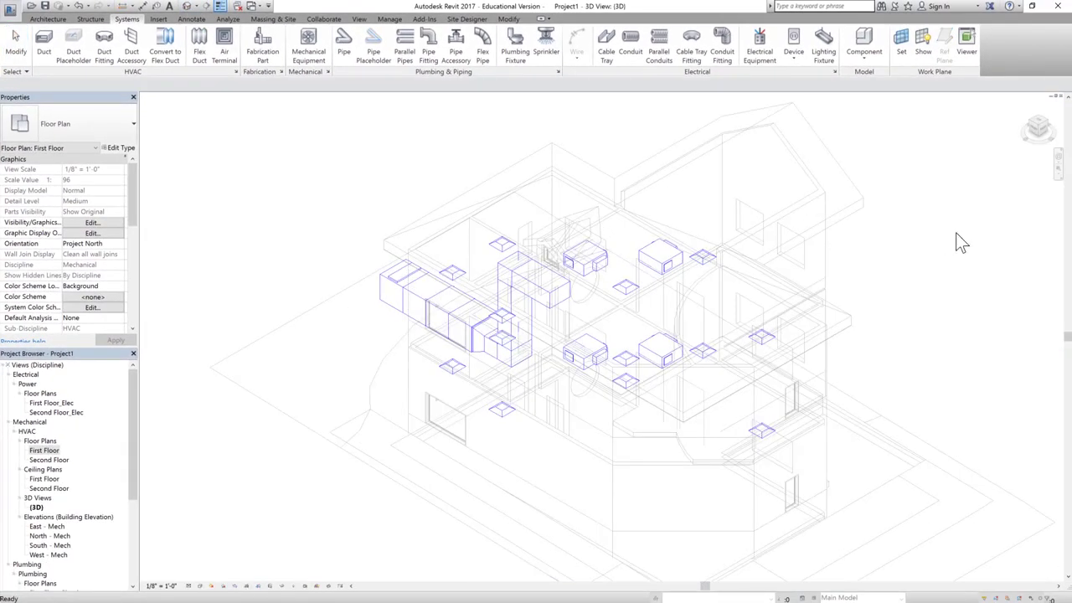
pyautogui.click(1059, 157)
pyautogui.scroll(-2, 496, 321)
pyautogui.keyDown('shift'); pyautogui.moveTo(439, 311); pyautogui.dragTo(496, 321, button='middle'); pyautogui.keyUp('shift')
pyautogui.scroll(3, 497, 320)
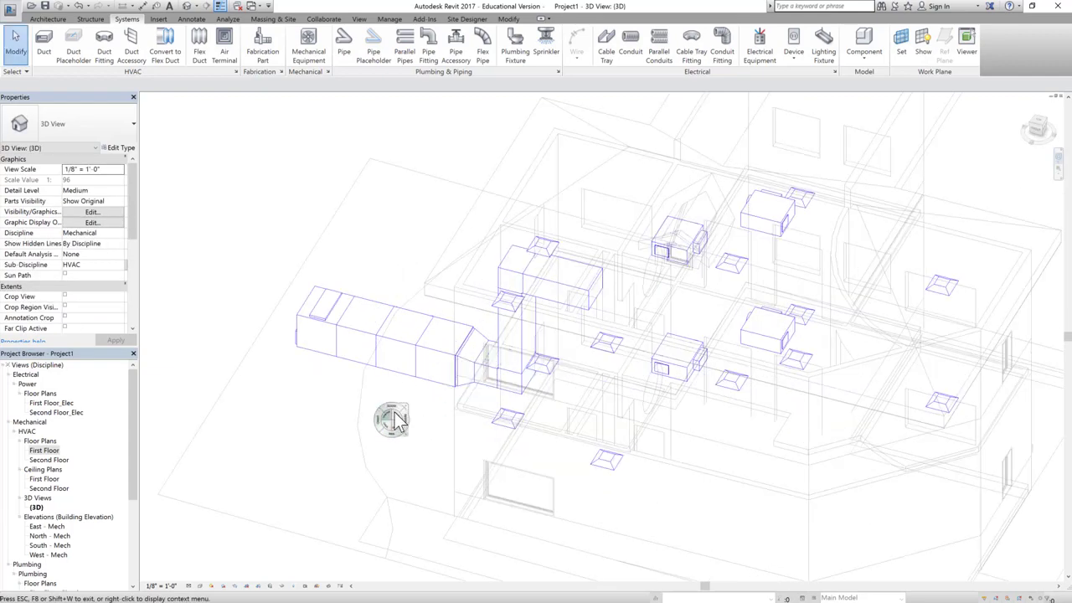
pyautogui.press('Escape')
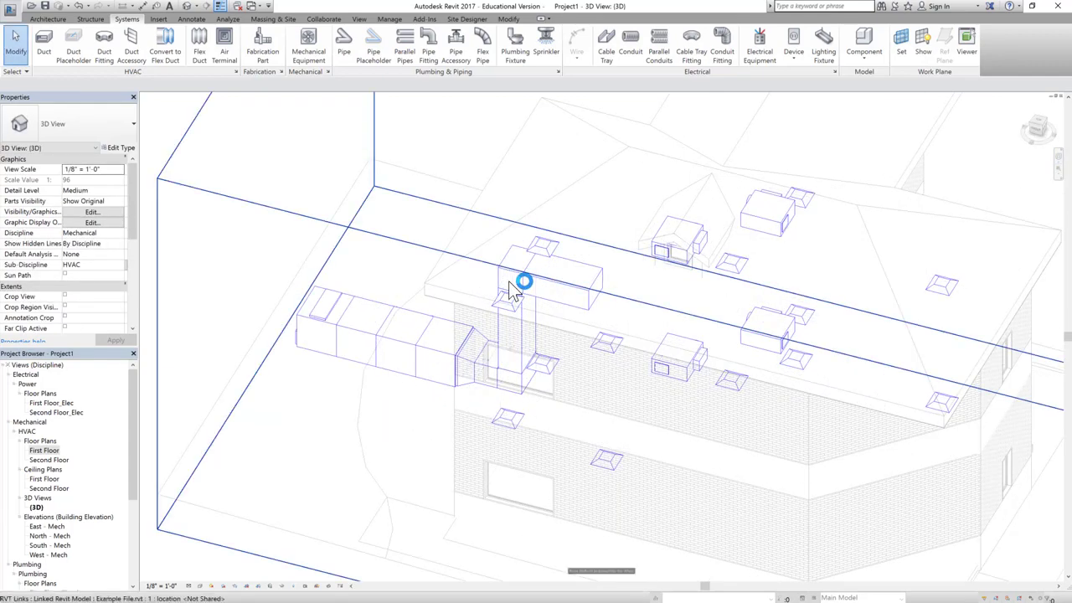
# In the First Floor plan, draw a 24" x 18" rectangular duct about 6' 6" long from the 36" x 24" duct's end to the next linked-layout transition.
pyautogui.doubleClick(46, 454)
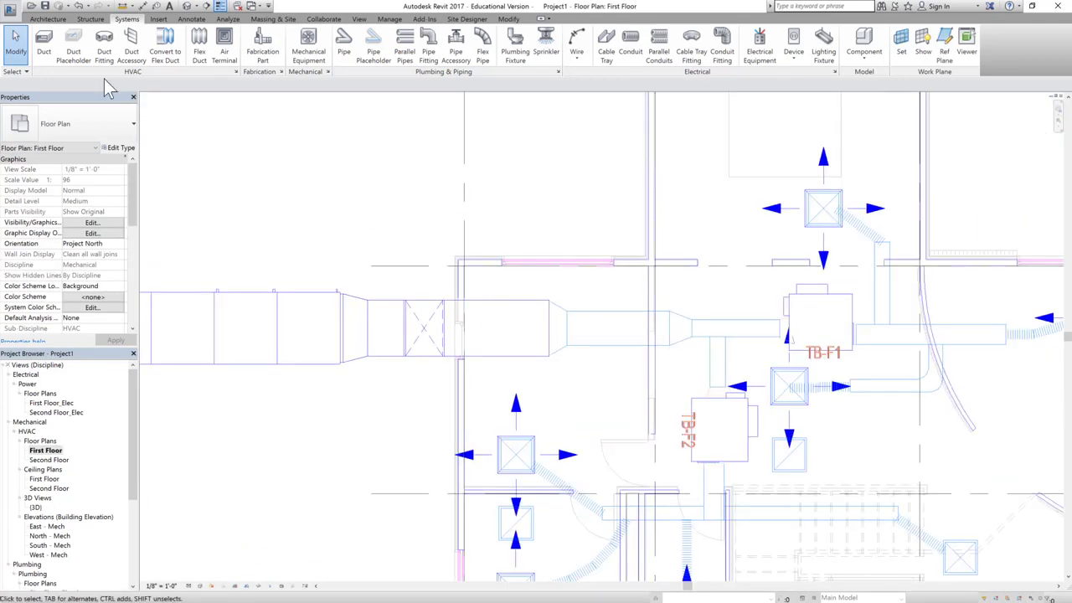
pyautogui.click(43, 46)
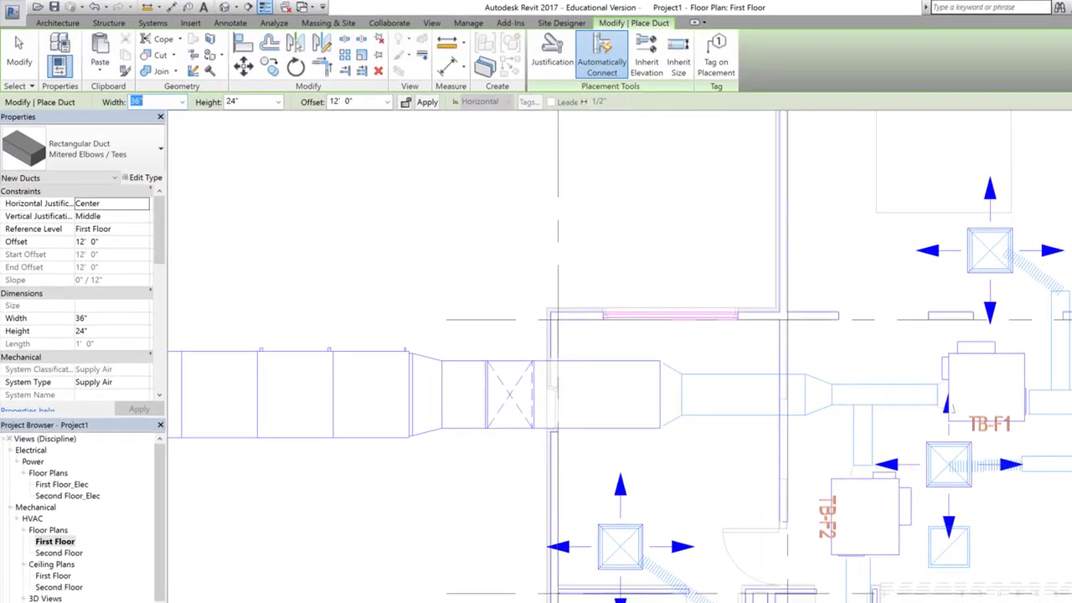
pyautogui.write('24')
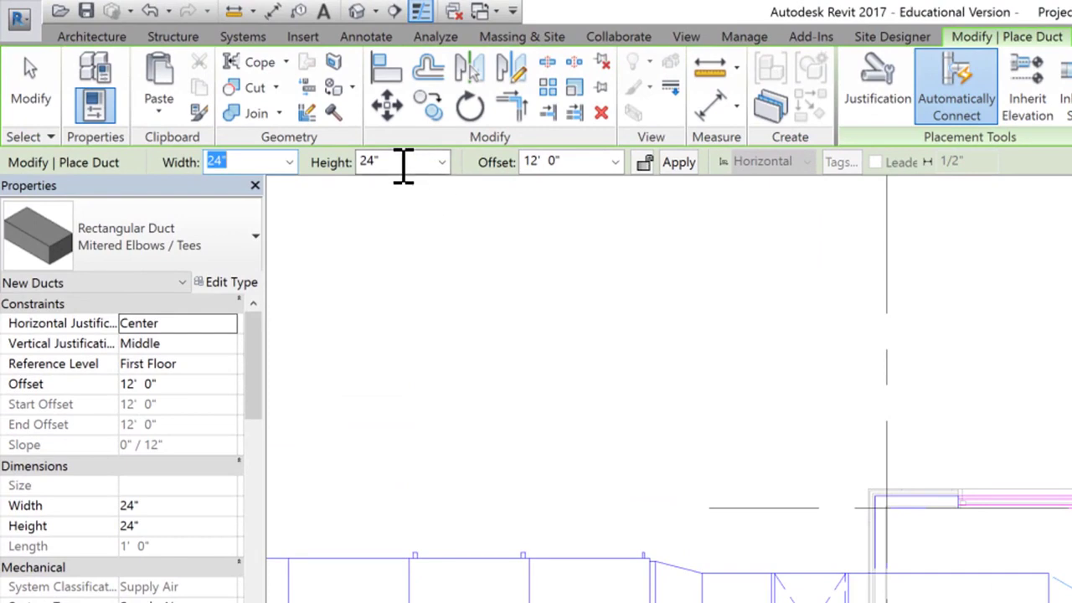
pyautogui.press('Tab')
pyautogui.write('18')
pyautogui.press('Return')
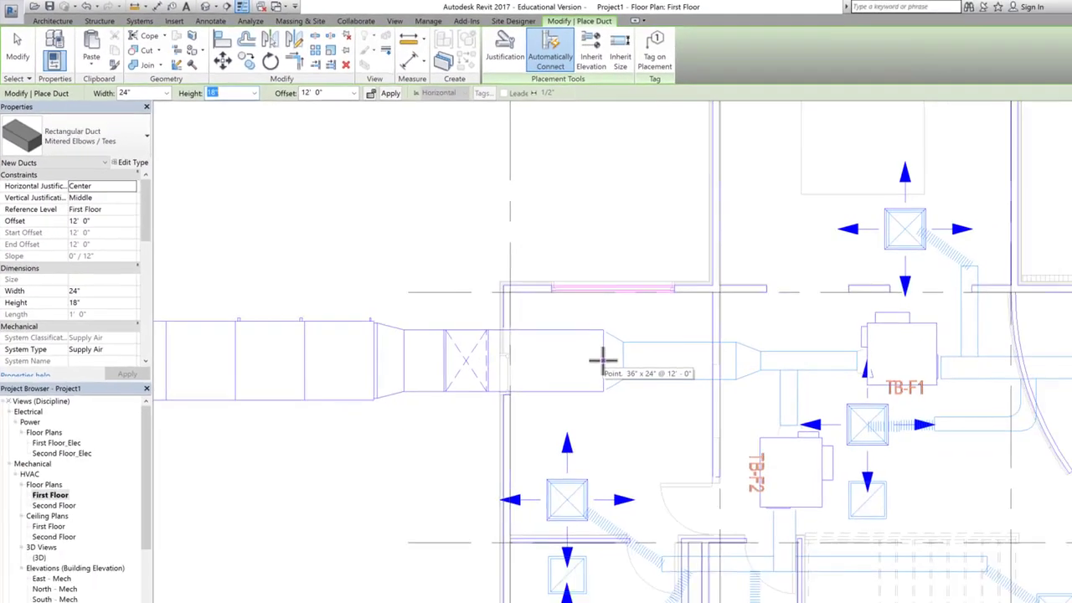
pyautogui.click(603, 360)
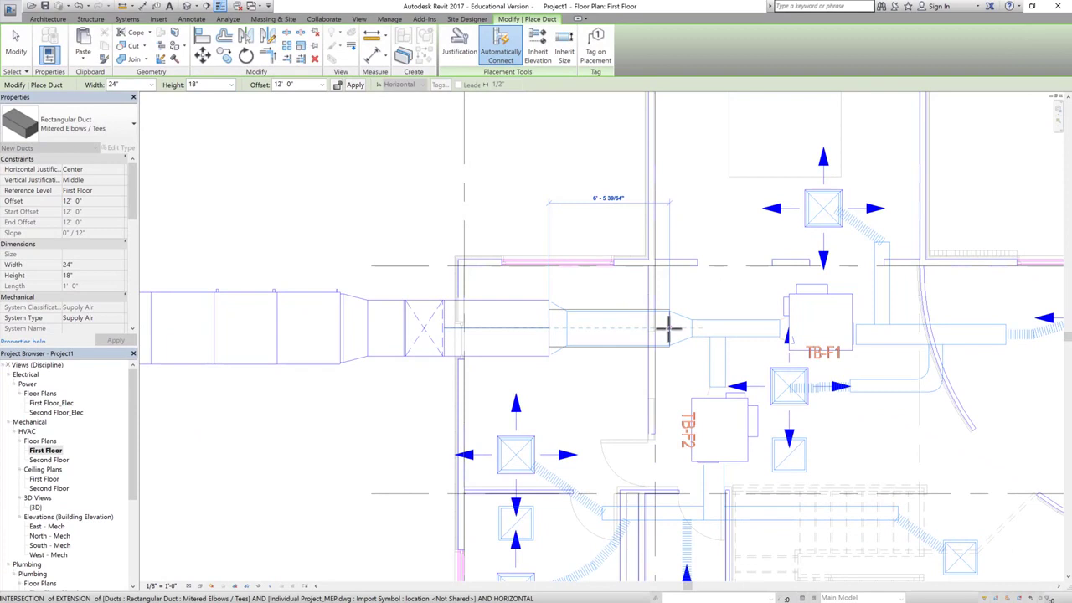
pyautogui.click(668, 327)
pyautogui.click(13, 48)
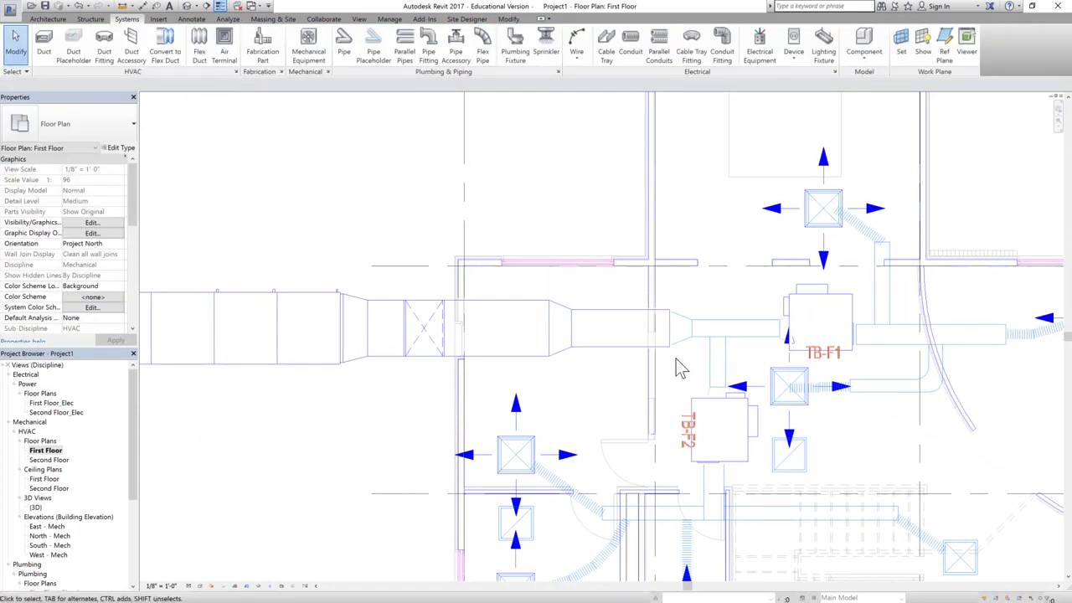
# Move the VAV unit at TB-F1 south so its 12" inlet lines up with the branch duct in the linked layout.
pyautogui.scroll(2, 544, 333)
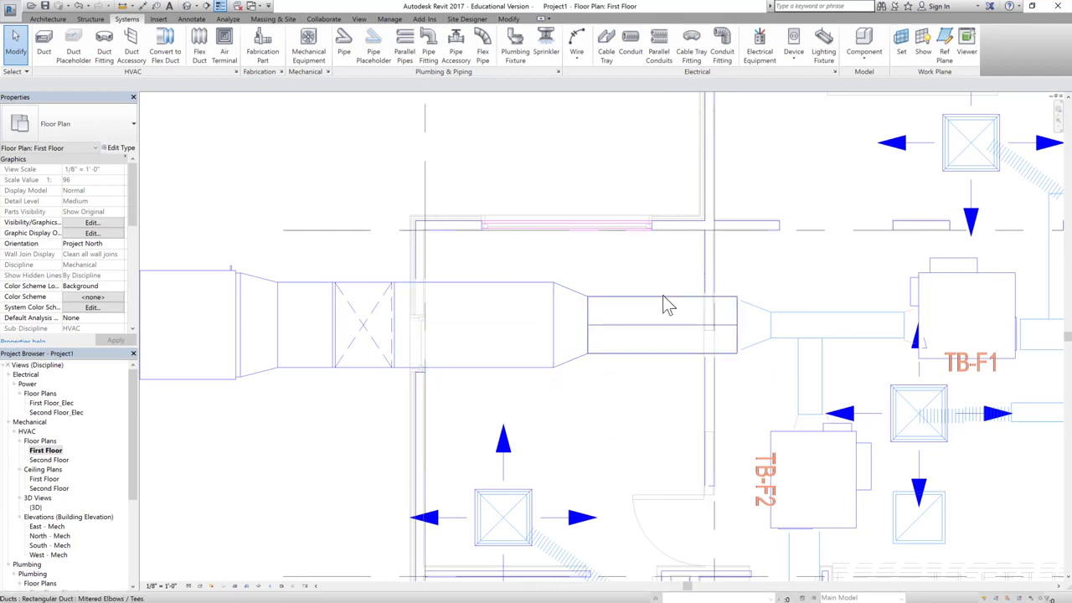
pyautogui.scroll(-2, 504, 305)
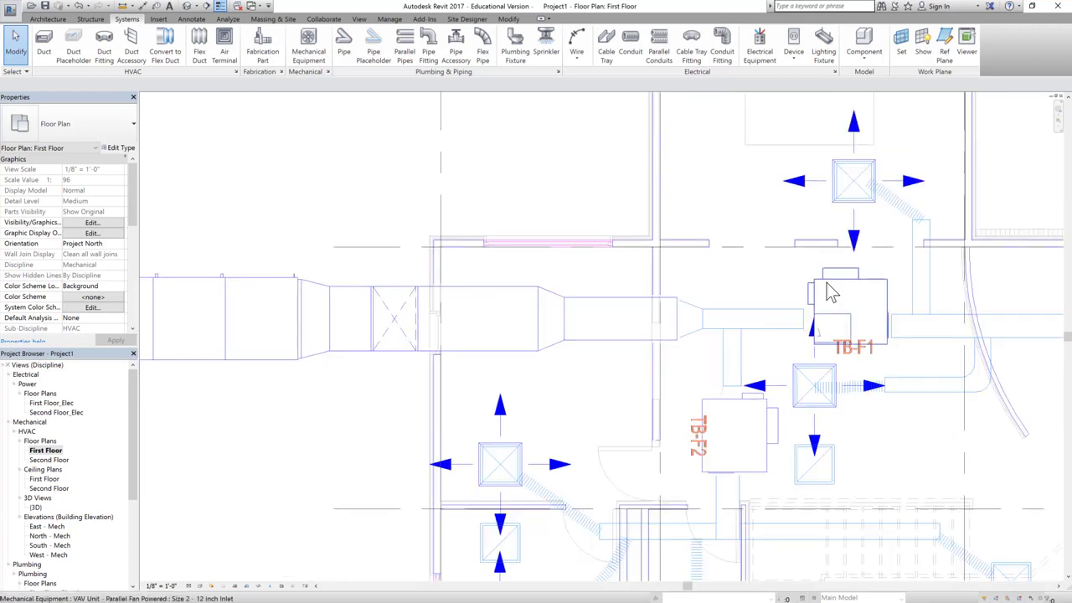
pyautogui.click(831, 288)
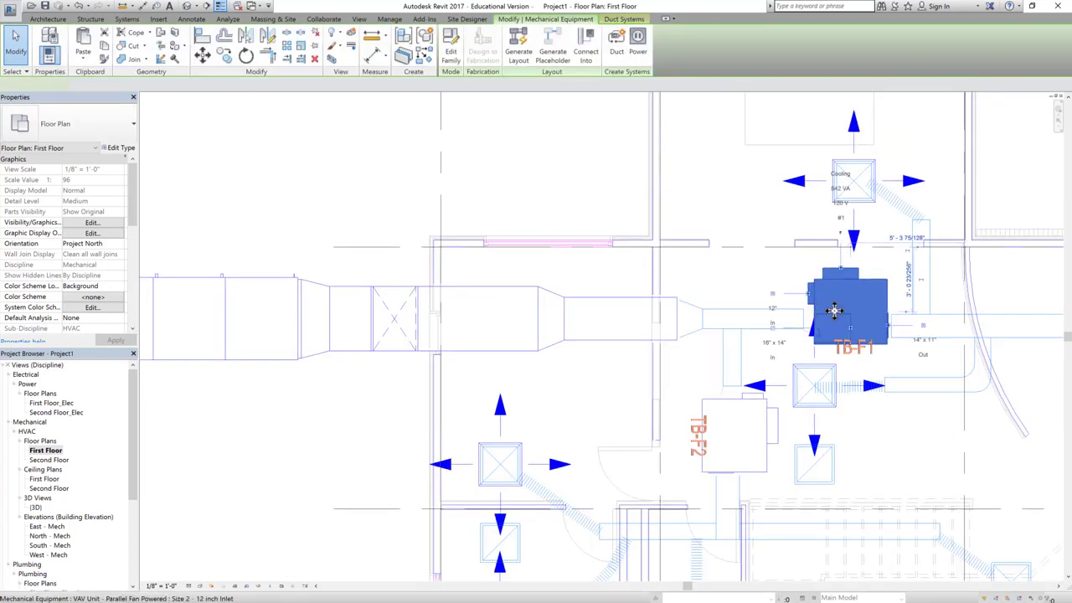
pyautogui.scroll(2, 787, 305)
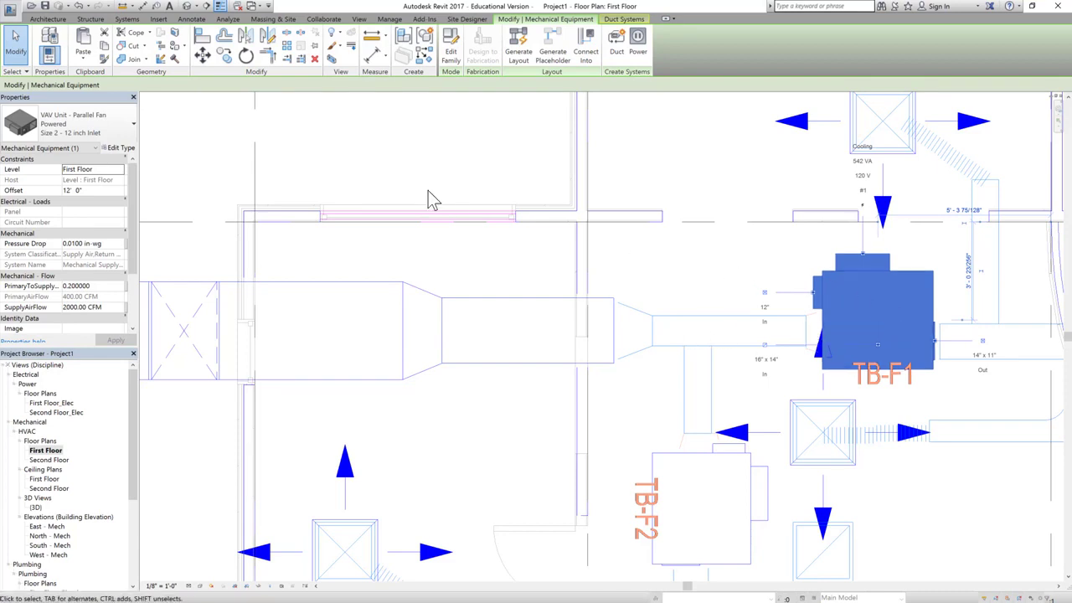
pyautogui.click(202, 54)
pyautogui.click(833, 289)
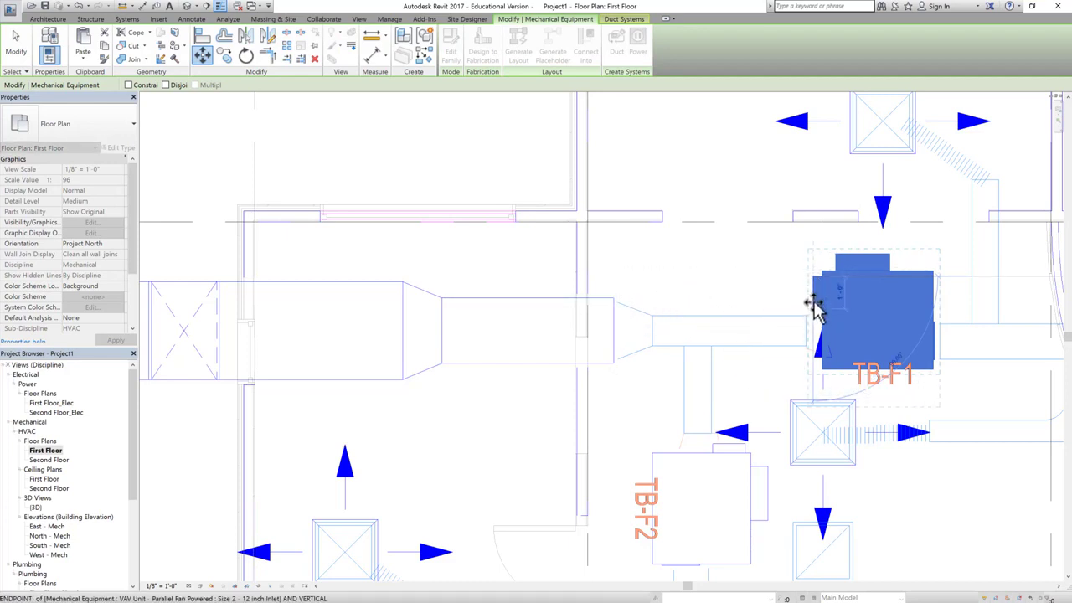
pyautogui.scroll(1, 814, 306)
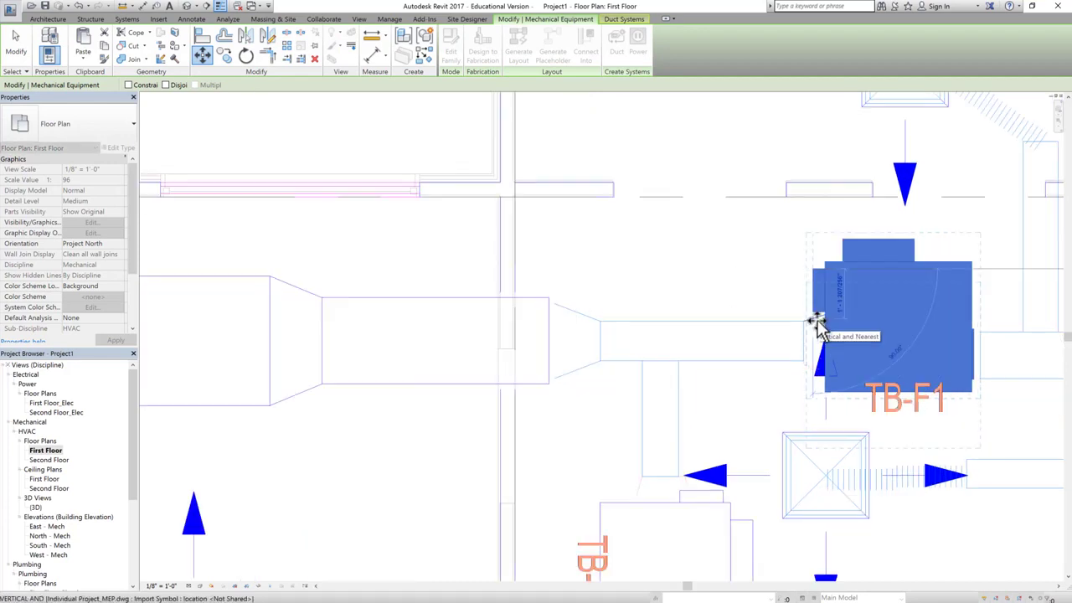
pyautogui.click(916, 324)
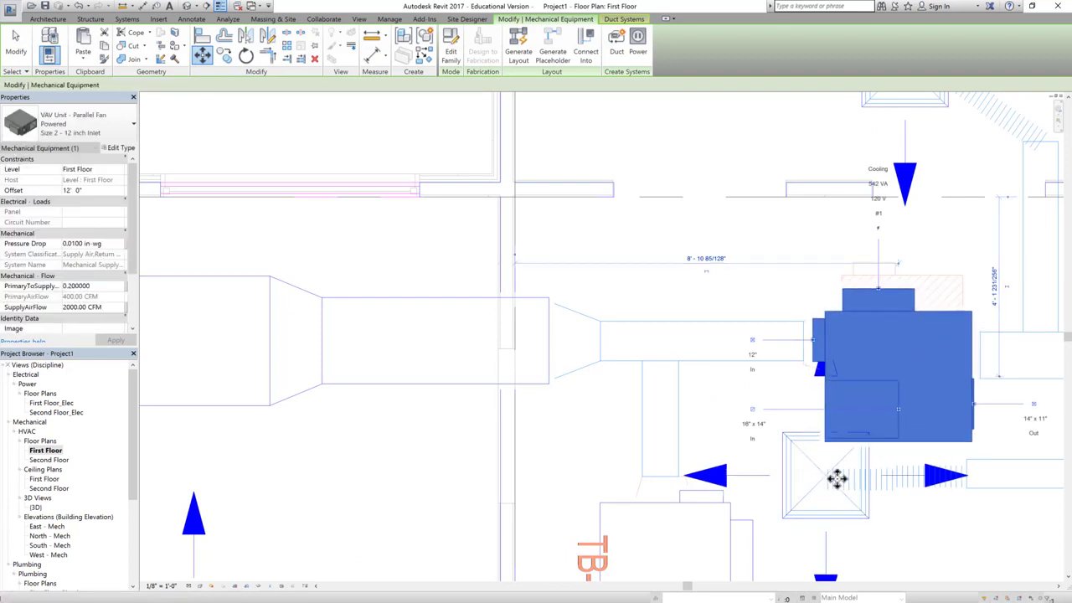
pyautogui.click(201, 55)
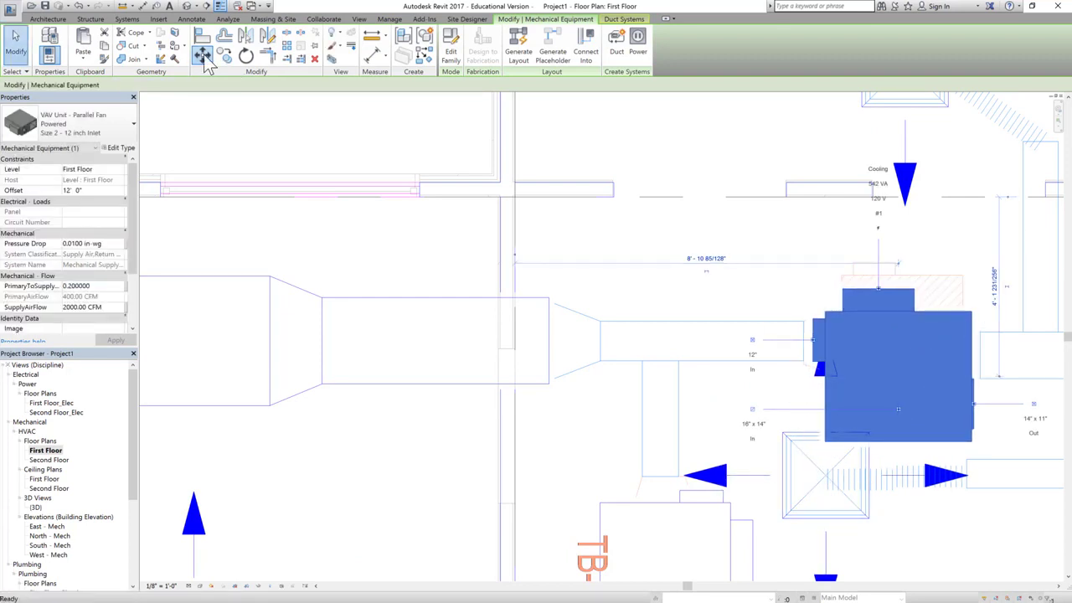
pyautogui.scroll(2, 837, 351)
pyautogui.press('Escape')
pyautogui.press('Escape')
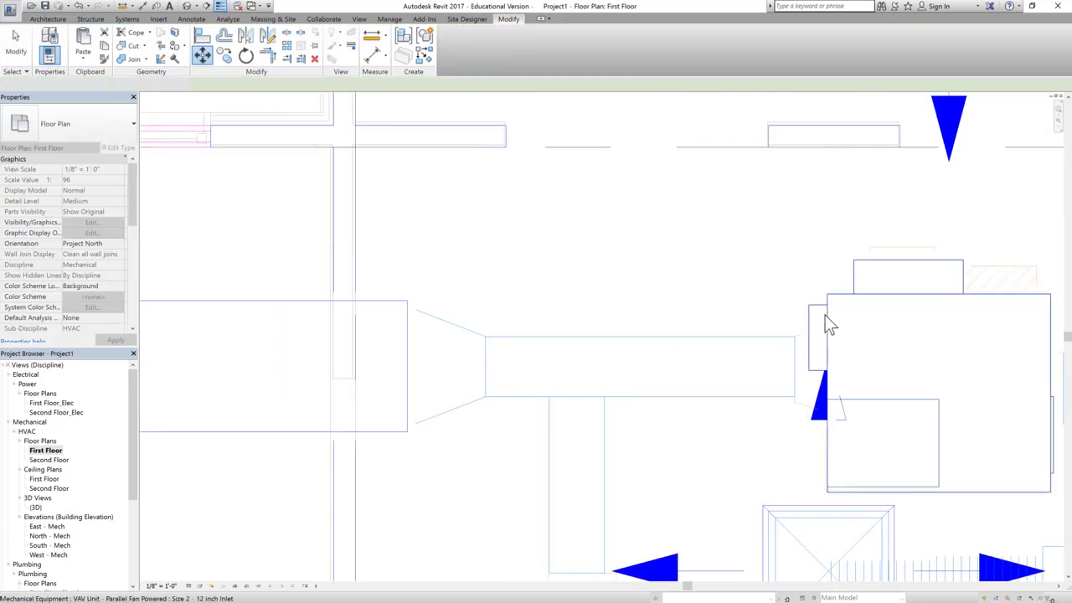
# Draw a 12" round duct from the TB-F1 VAV unit's inlet to the open end of the 24" x 18" duct.
pyautogui.click(751, 347)
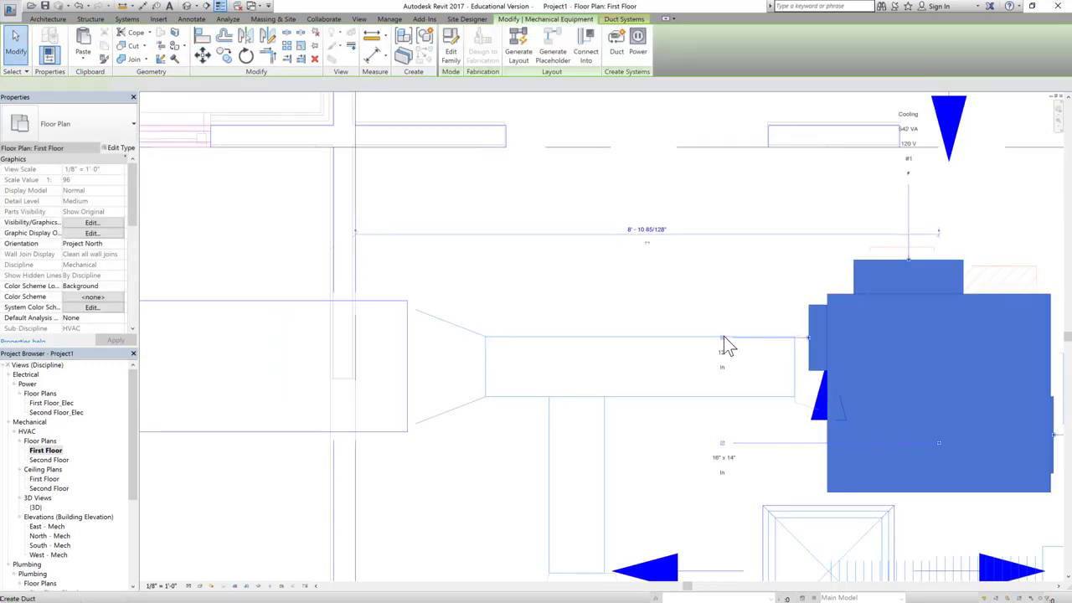
pyautogui.rightClick(723, 336)
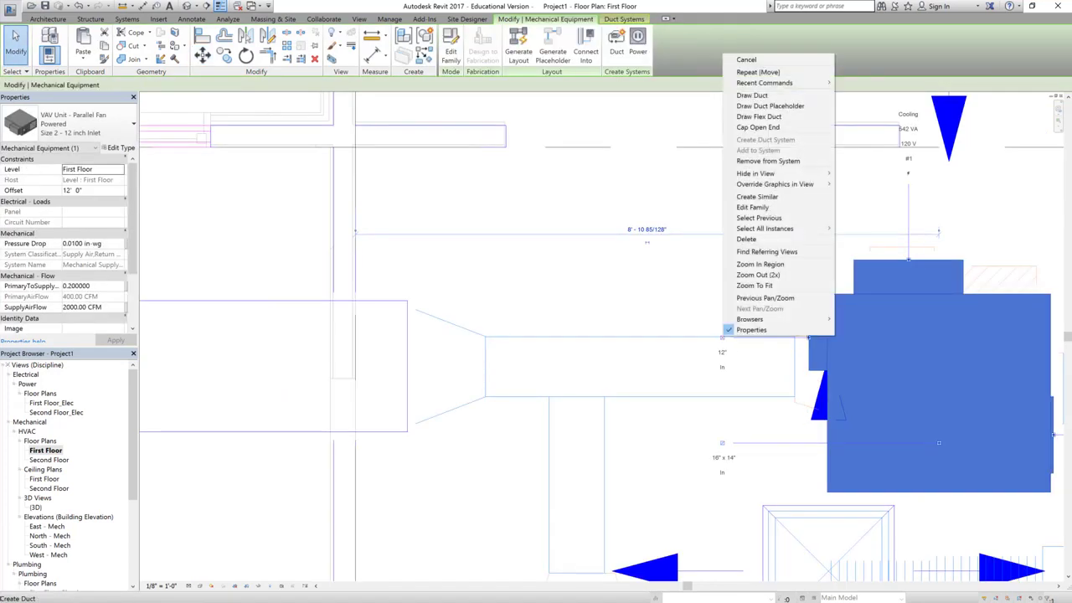
pyautogui.click(751, 96)
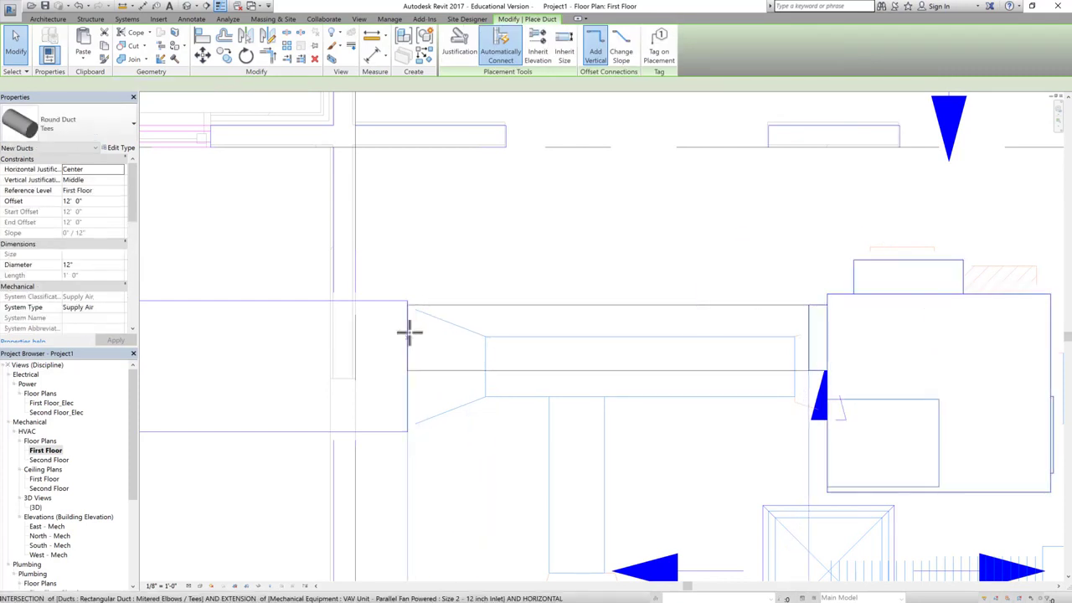
pyautogui.click(542, 381)
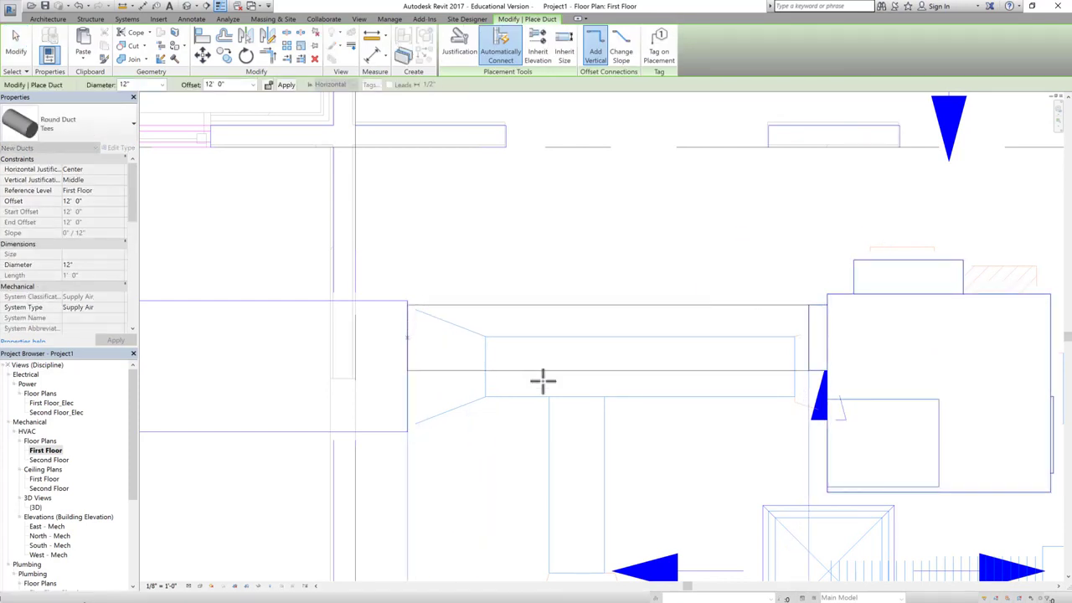
pyautogui.click(15, 51)
pyautogui.scroll(-2, 517, 258)
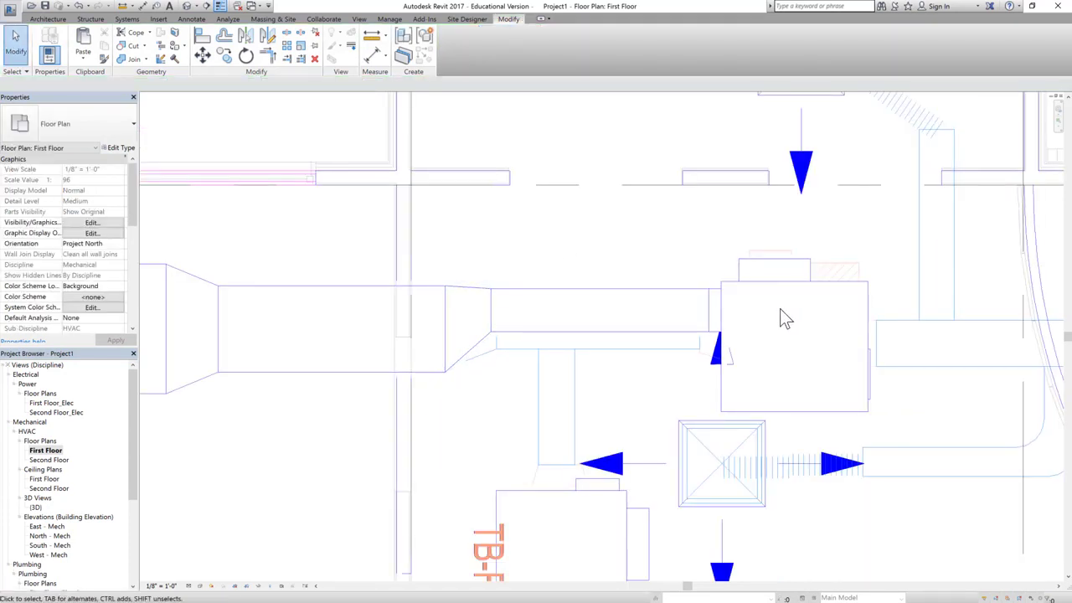
# Move the VAV unit at TB-F2 west so its 12" inlet lines up with the branch duct in the linked layout.
pyautogui.scroll(-2, 691, 319)
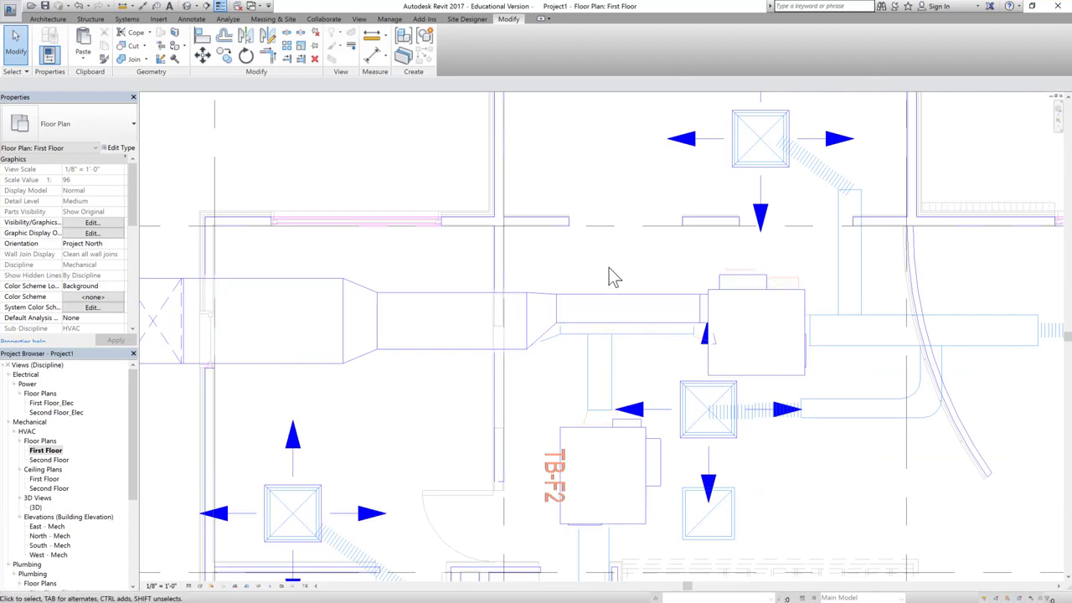
pyautogui.scroll(-2, 611, 272)
pyautogui.scroll(-2, 511, 259)
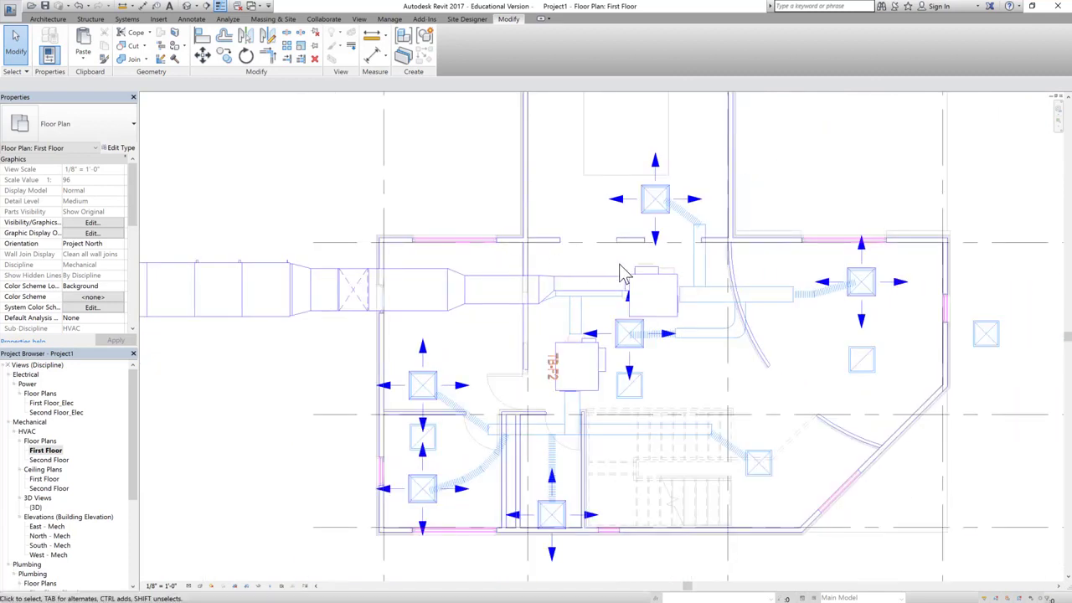
pyautogui.scroll(2, 567, 375)
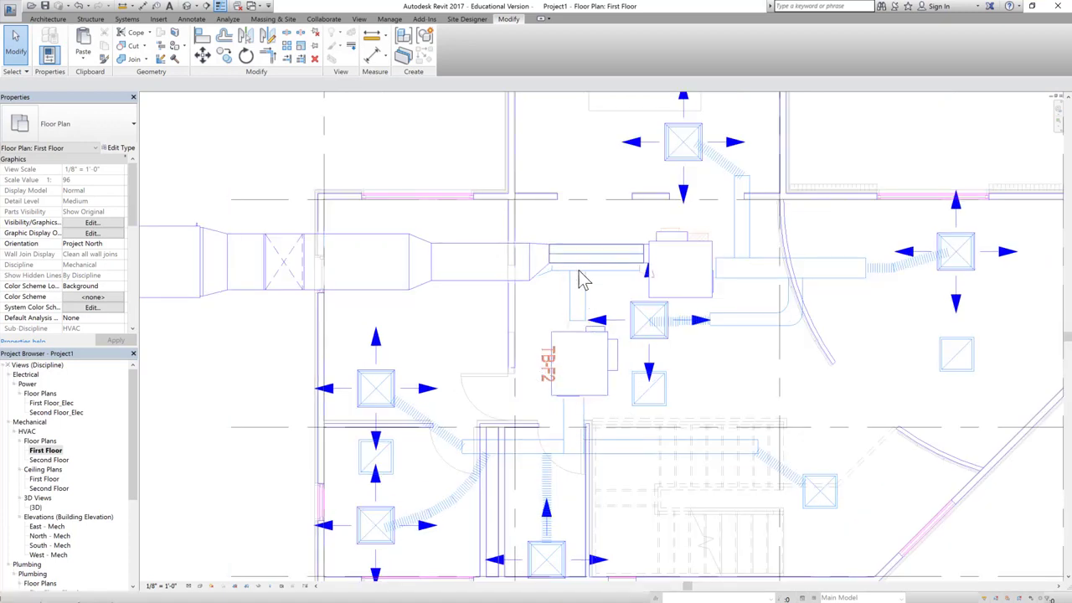
pyautogui.scroll(1, 561, 337)
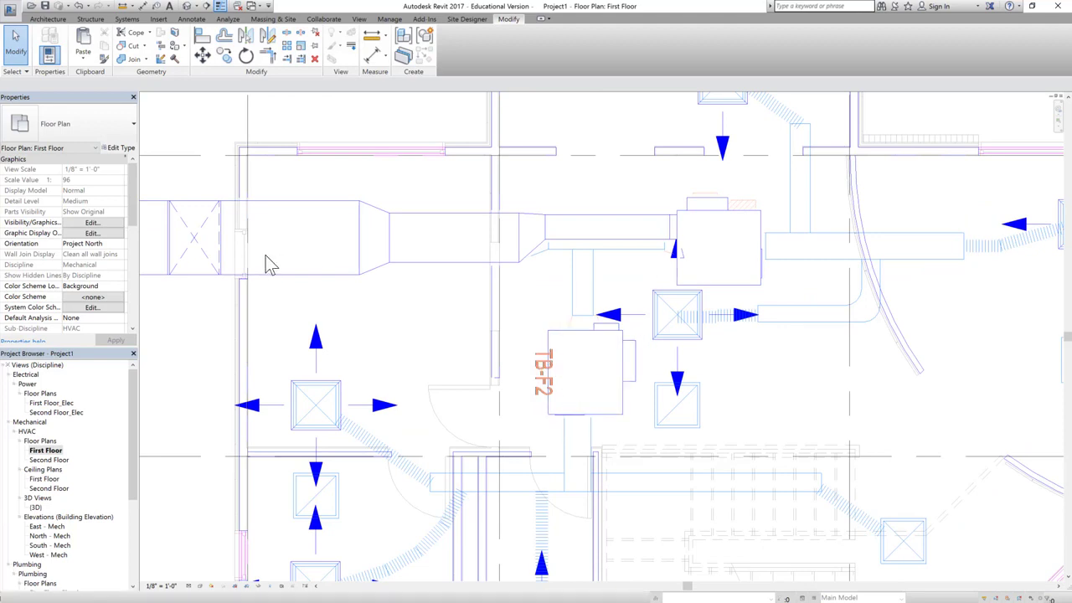
pyautogui.scroll(1, 553, 327)
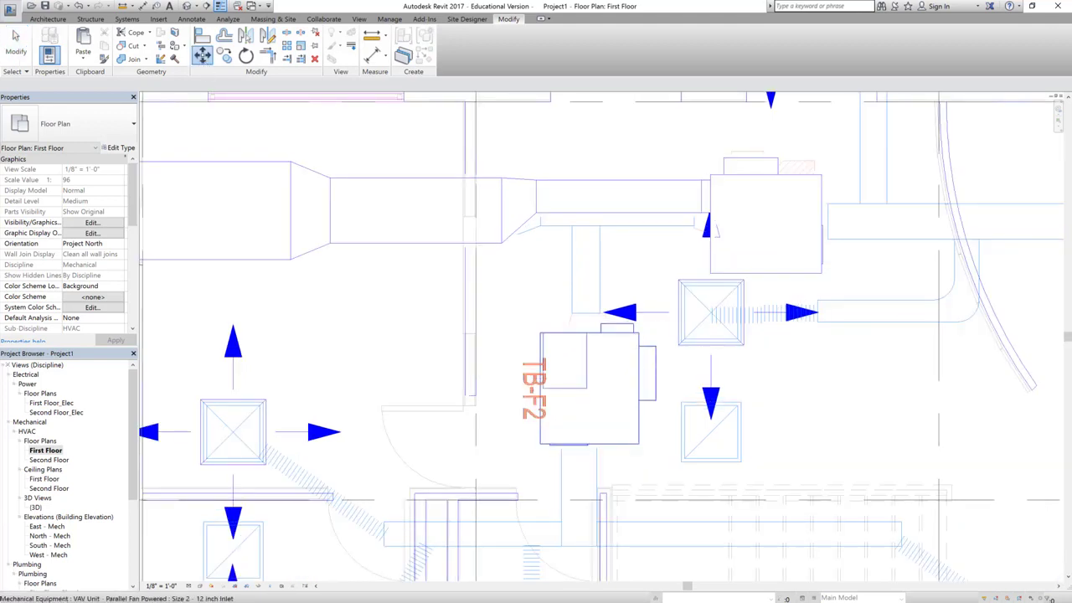
pyautogui.click(608, 376)
pyautogui.click(615, 343)
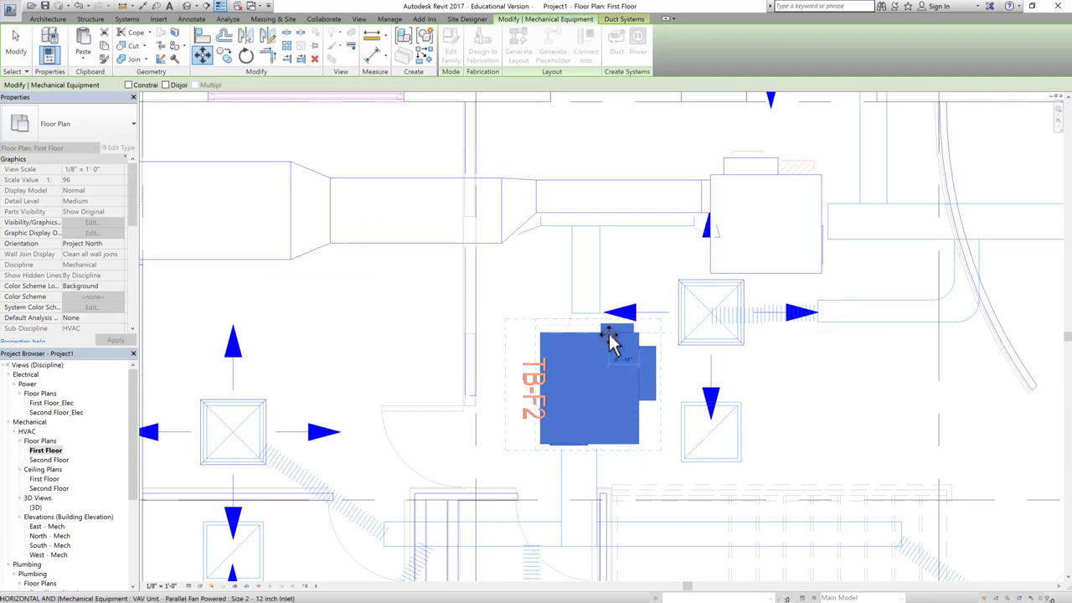
pyautogui.click(609, 334)
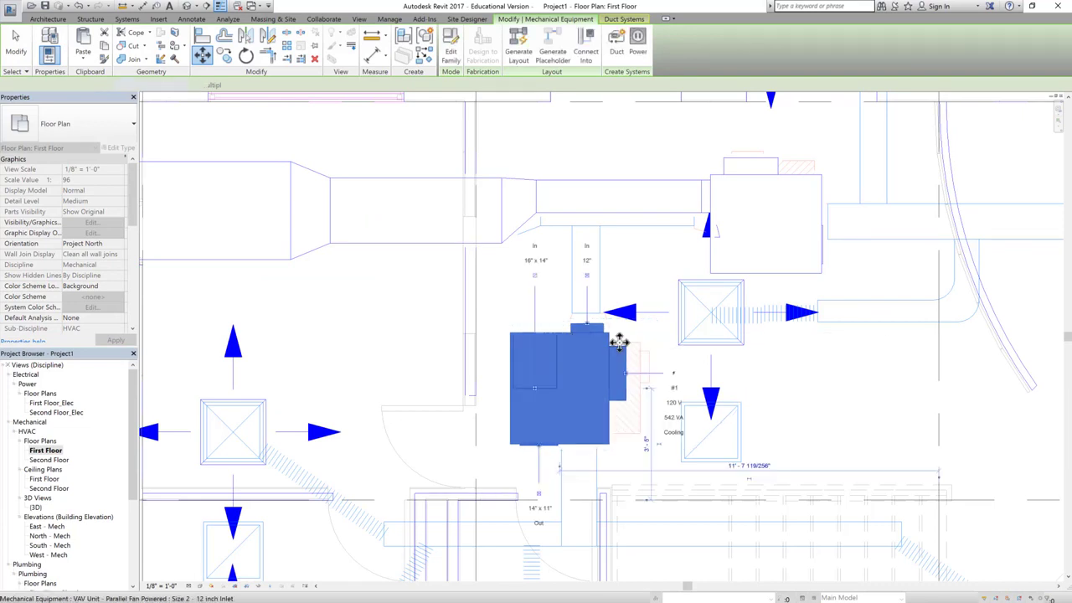
pyautogui.click(605, 266)
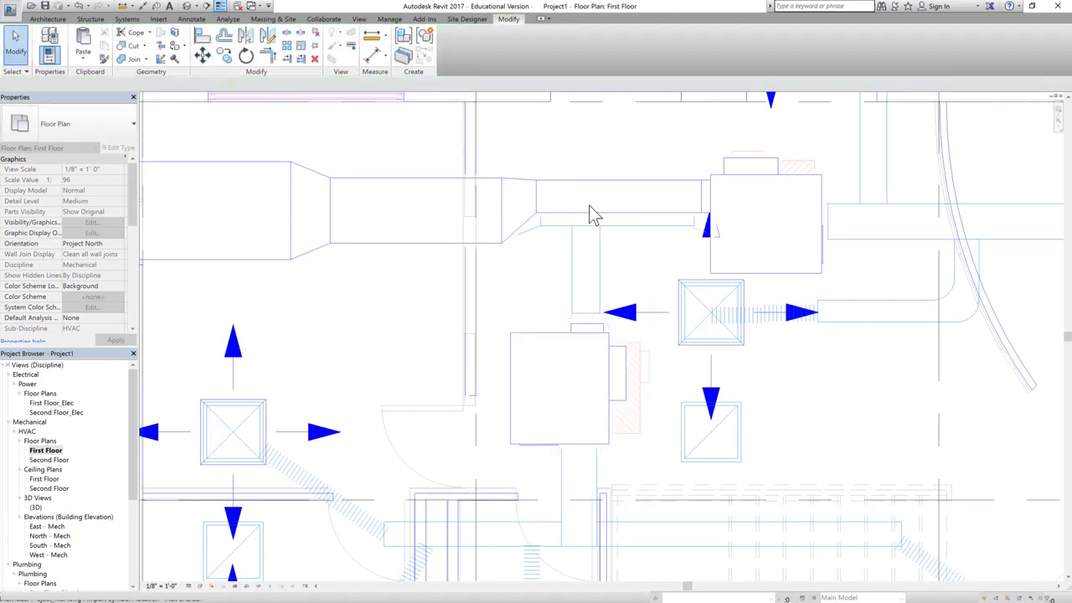
# Draw a 12" duct from the TB-F2 VAV unit's inlet north into the round duct feeding TB-F1, joining them with a tee.
pyautogui.click(592, 332)
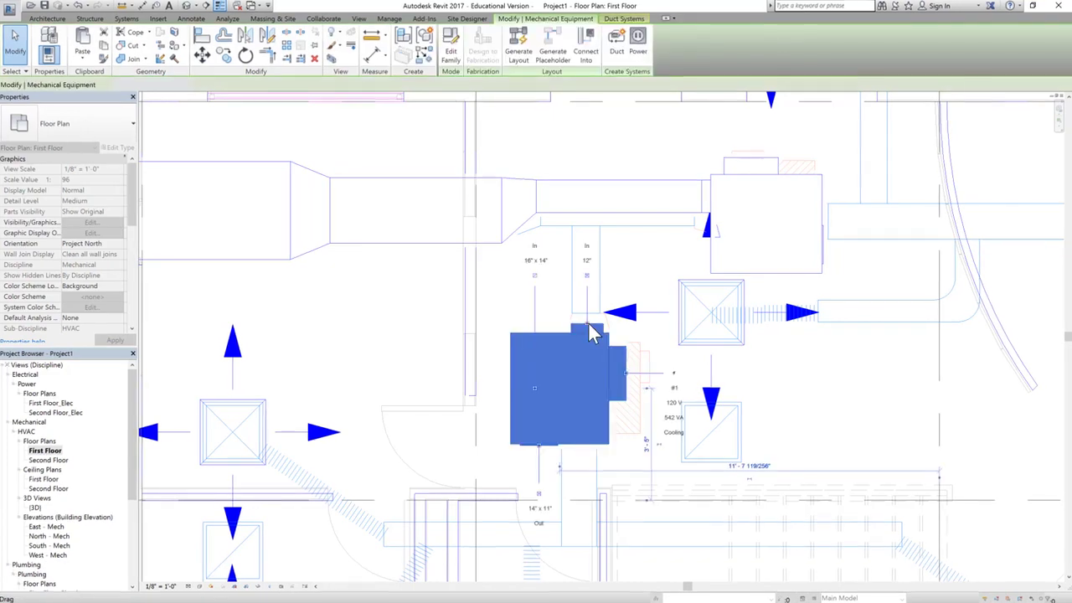
pyautogui.rightClick(586, 276)
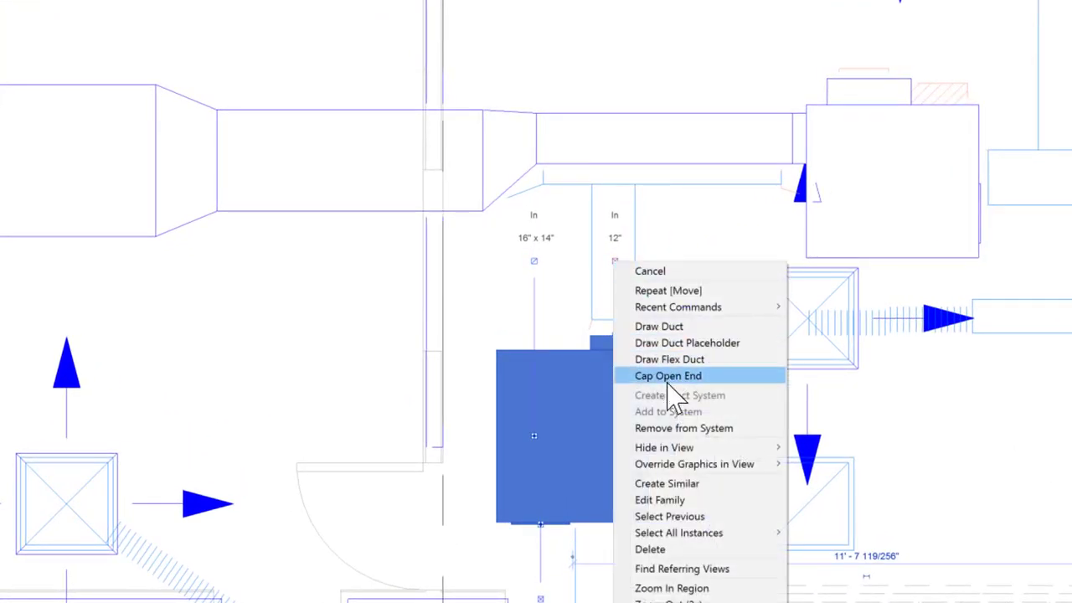
pyautogui.click(645, 343)
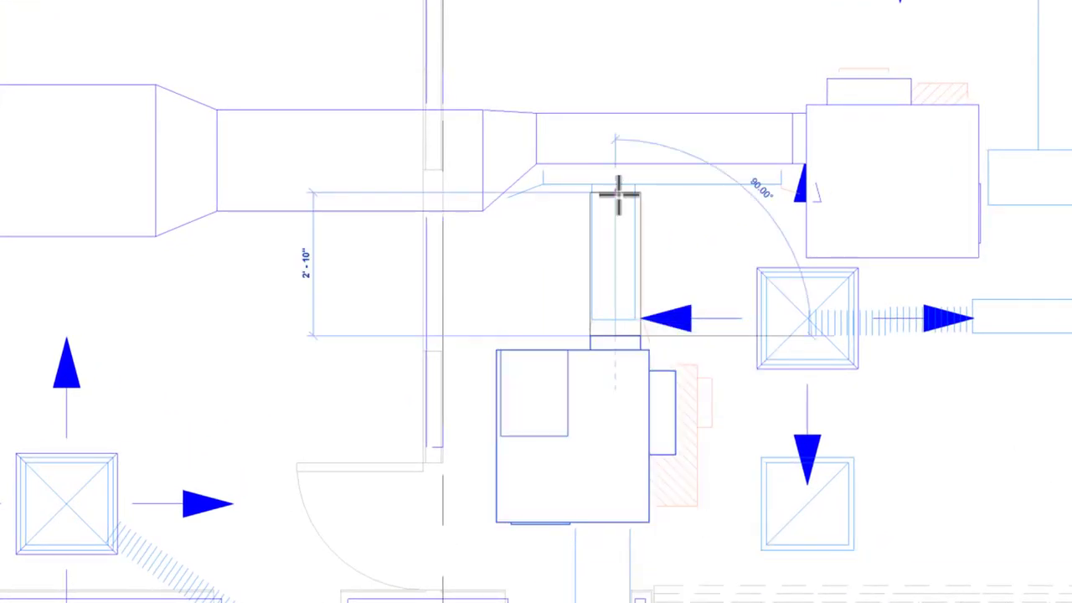
pyautogui.click(605, 163)
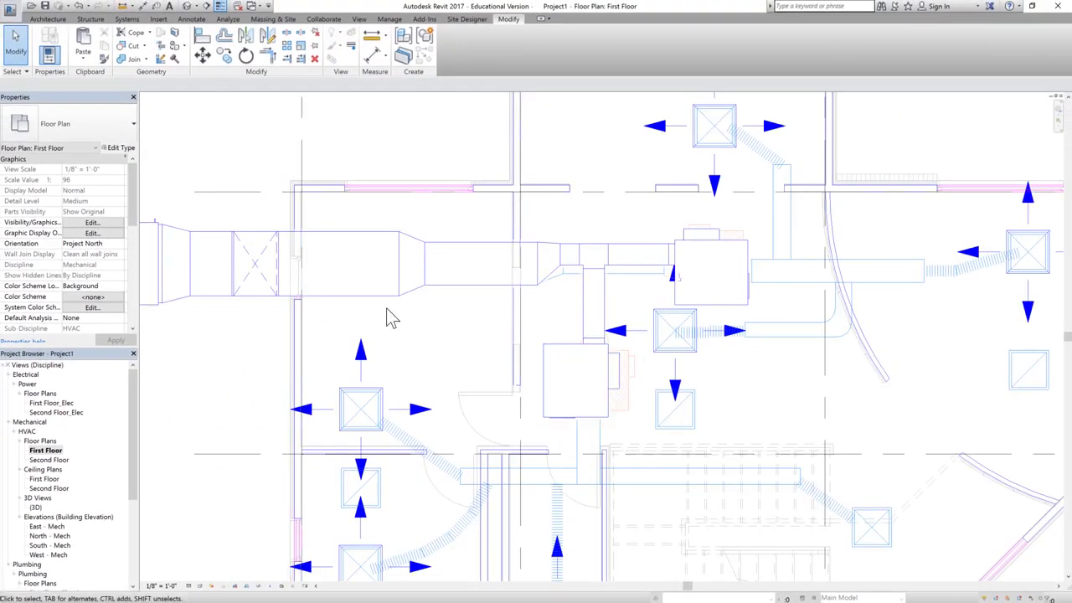
# Draw a 14" x 11" duct about 8'-2" long from the TB-F1 VAV unit's outlet east to the linked main's end.
pyautogui.scroll(-3, 414, 310)
pyautogui.scroll(2, 388, 293)
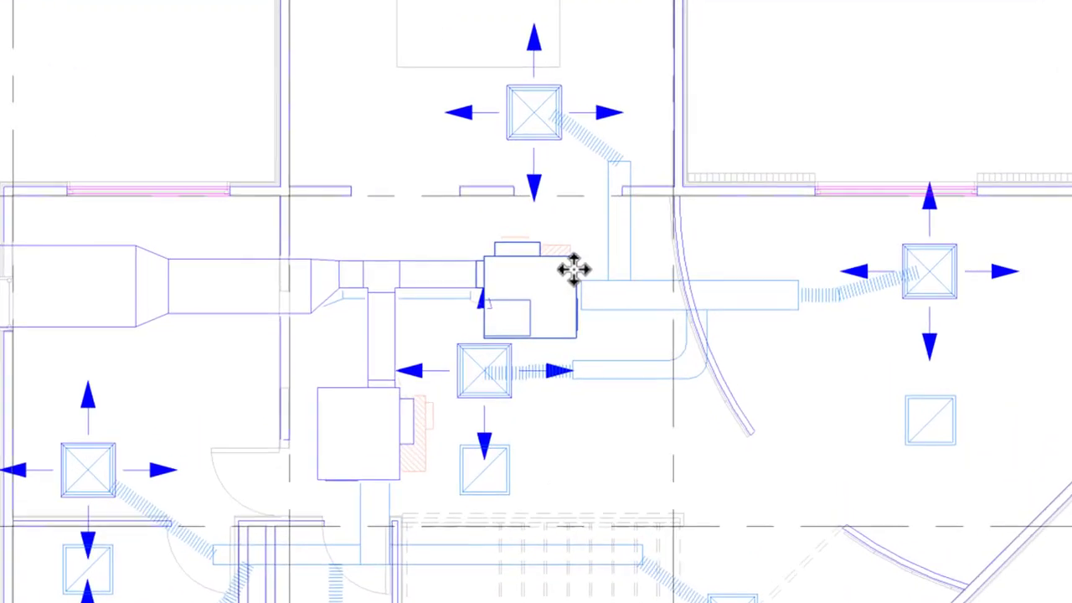
pyautogui.click(573, 268)
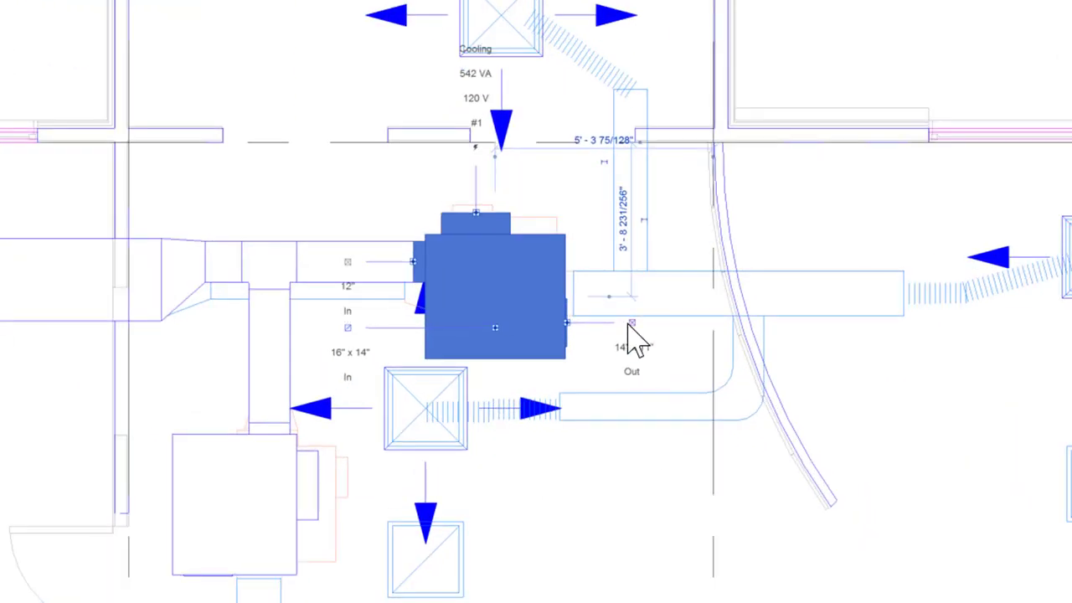
pyautogui.rightClick(631, 322)
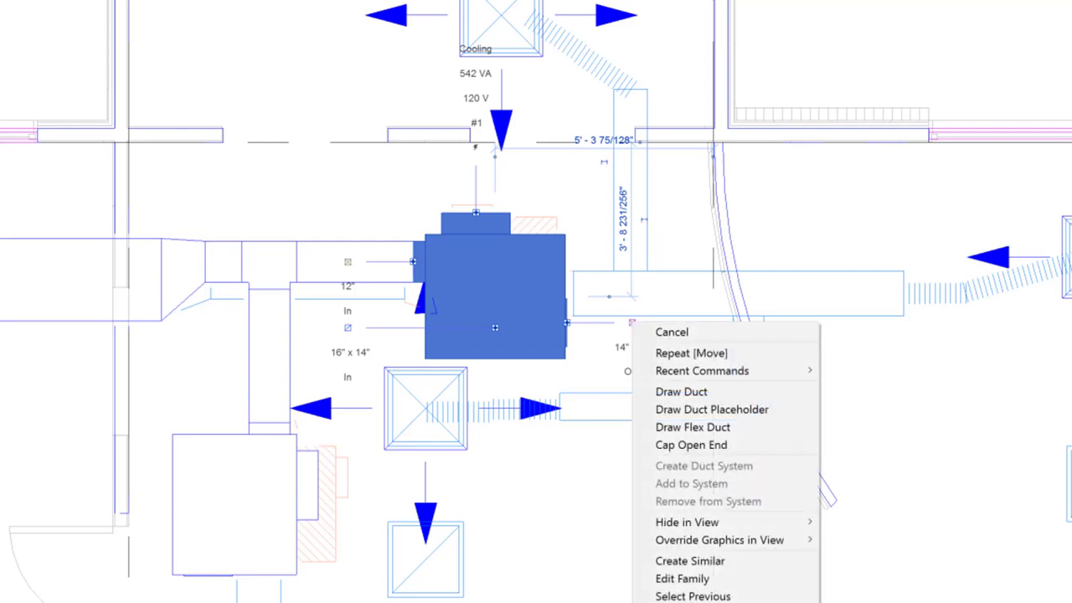
pyautogui.click(680, 391)
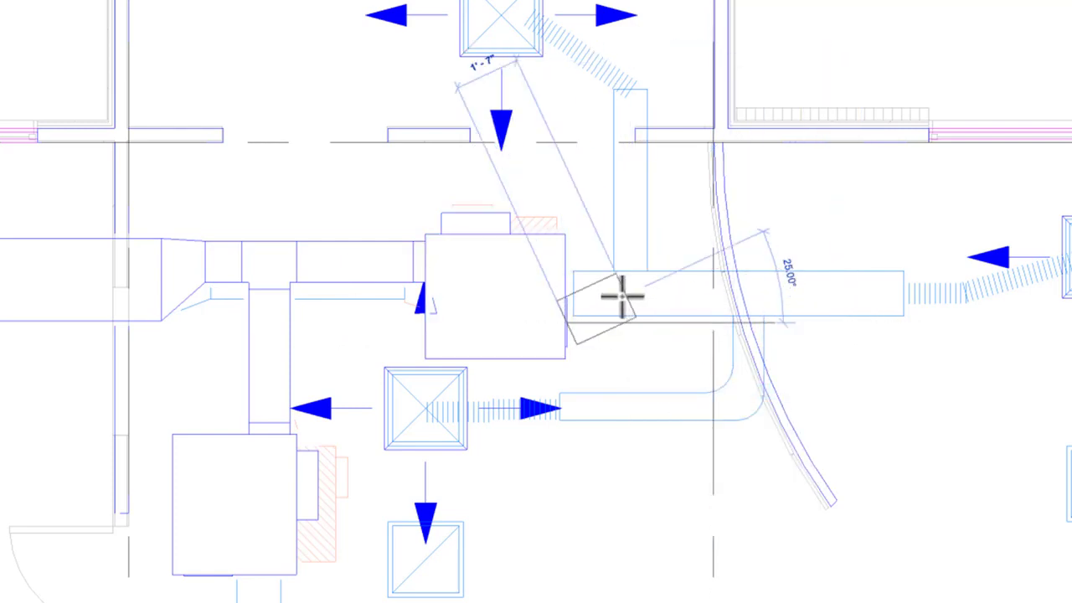
pyautogui.click(902, 319)
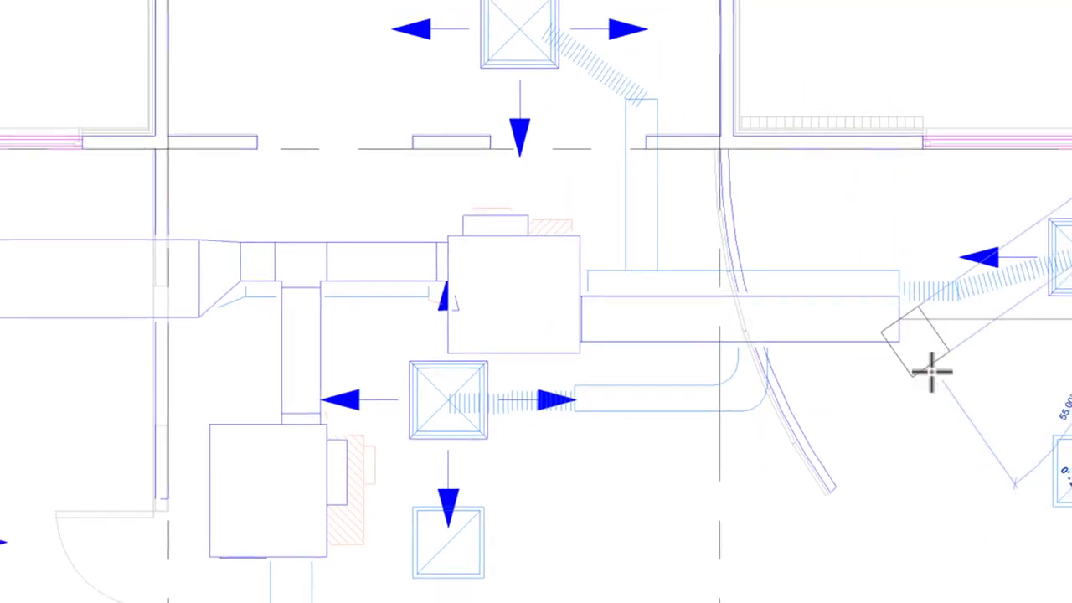
pyautogui.press('Escape')
pyautogui.press('Escape')
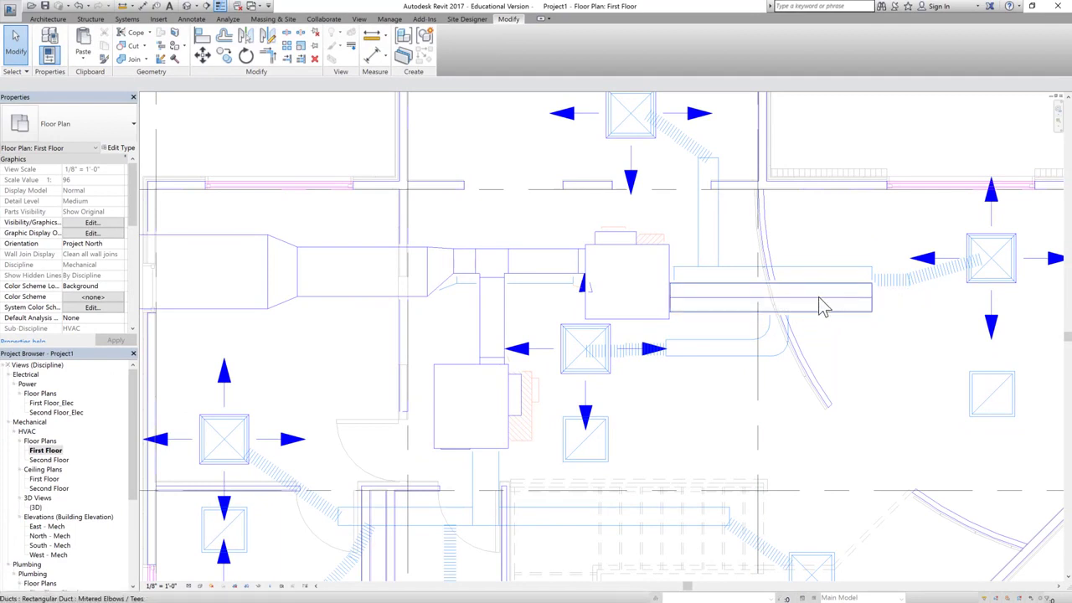
# Change the TB-F1 outlet duct to the Round Duct Taps type.
pyautogui.click(843, 310)
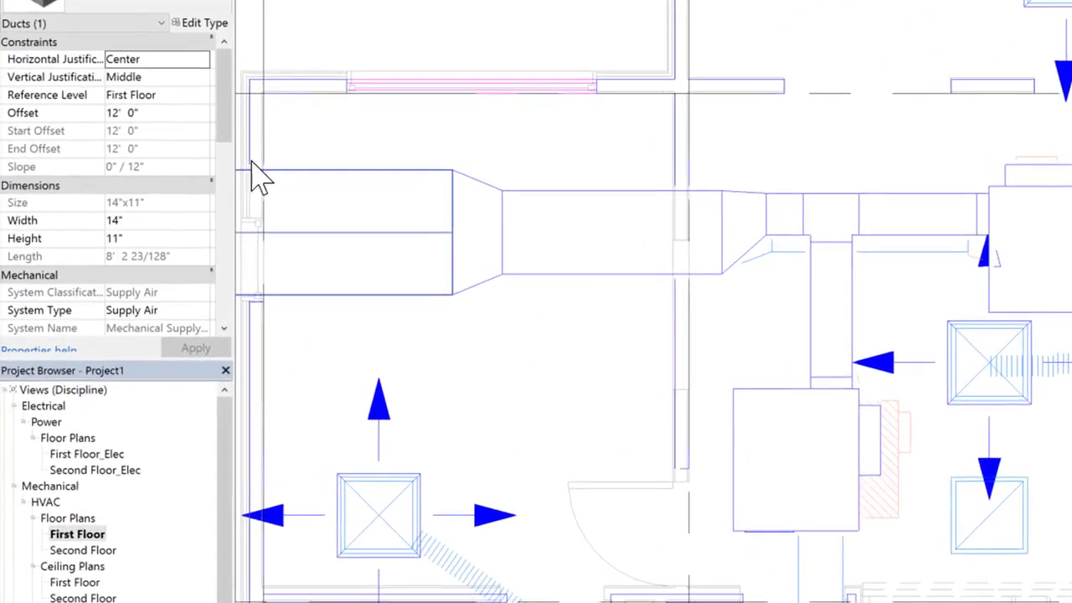
pyautogui.click(146, 90)
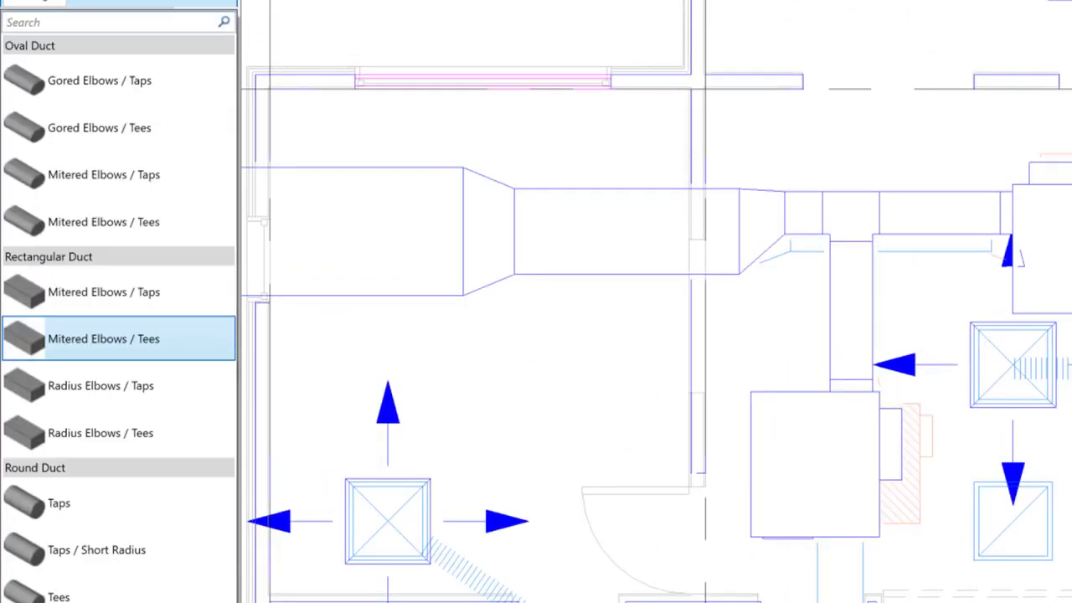
pyautogui.moveTo(57, 520)
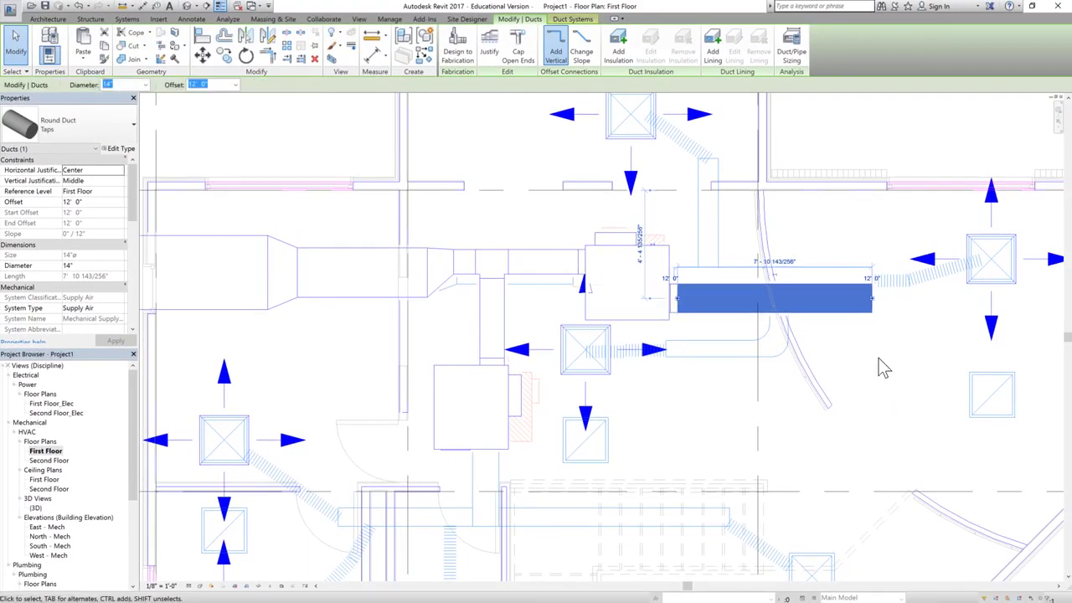
pyautogui.press('Escape')
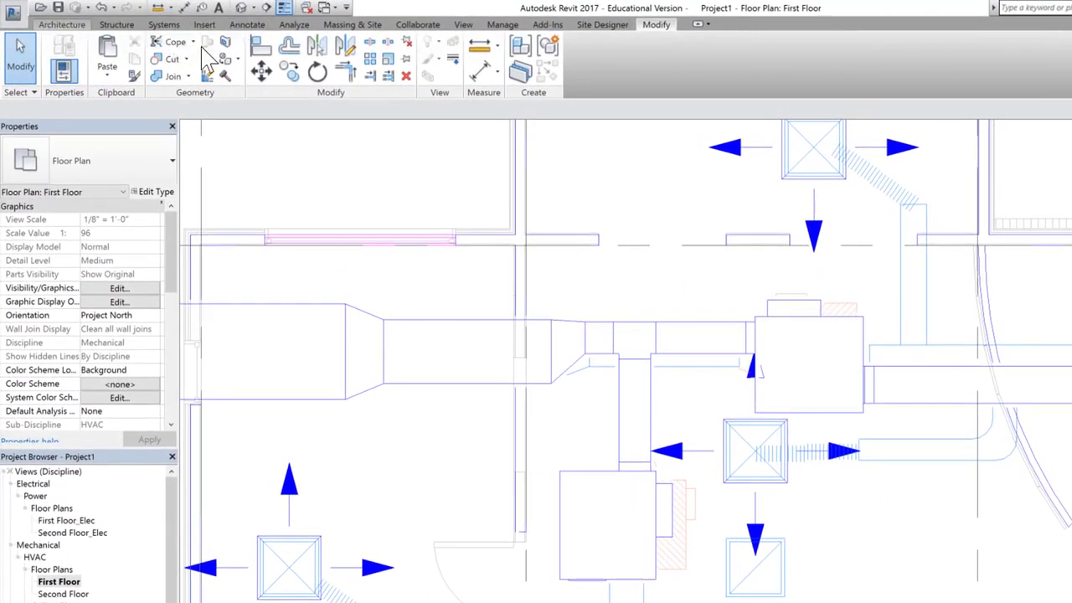
# Draw a 10" Round Duct Taps branch from the TB-F1 outlet duct north to the end of the branch in the linked layout.
pyautogui.click(164, 26)
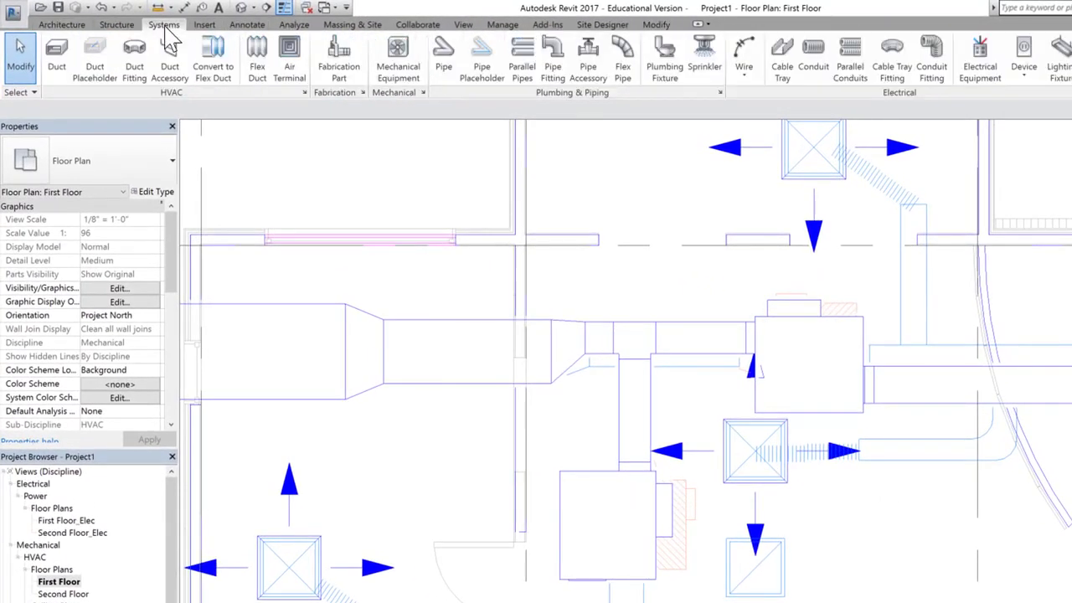
pyautogui.click(57, 62)
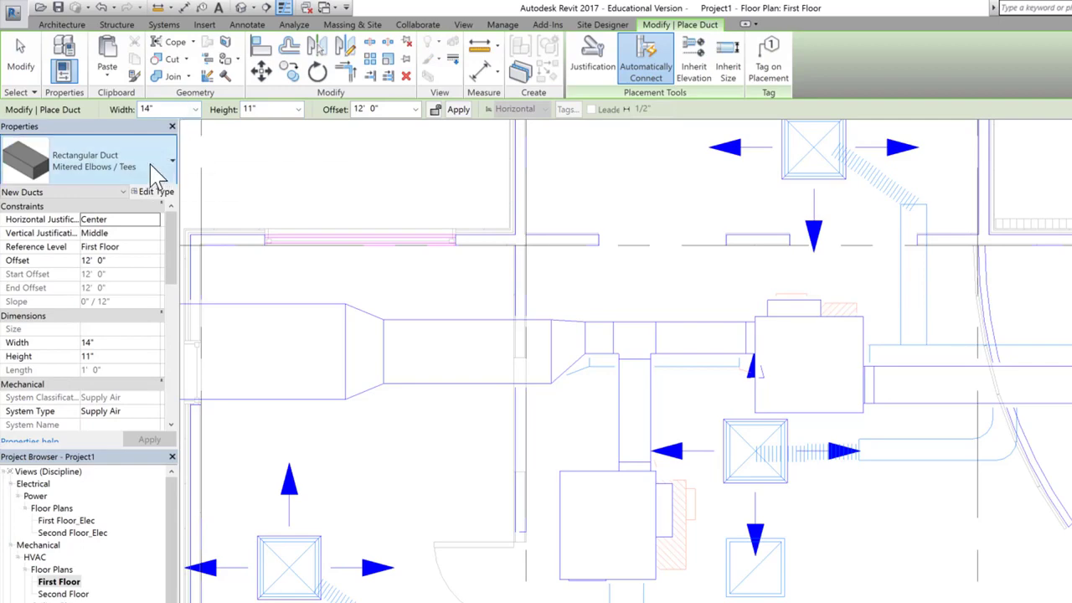
pyautogui.click(155, 171)
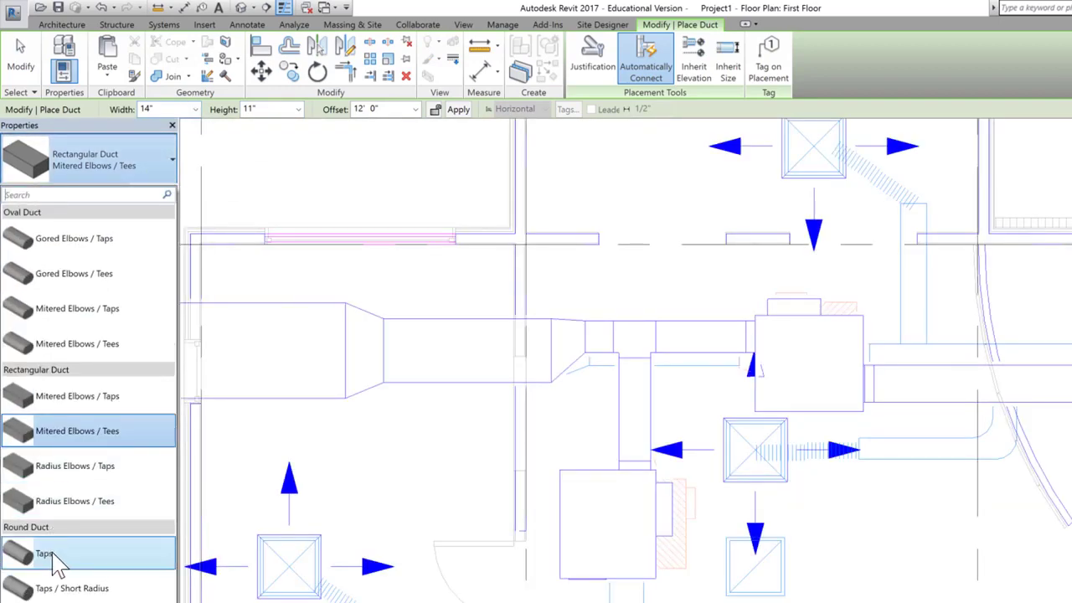
pyautogui.click(54, 562)
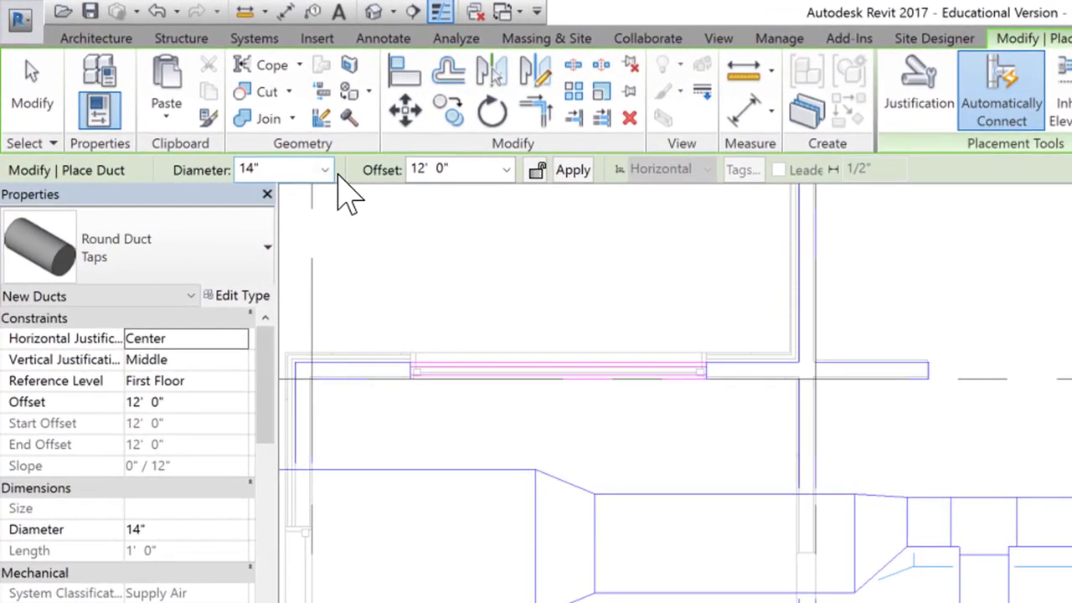
pyautogui.click(276, 169)
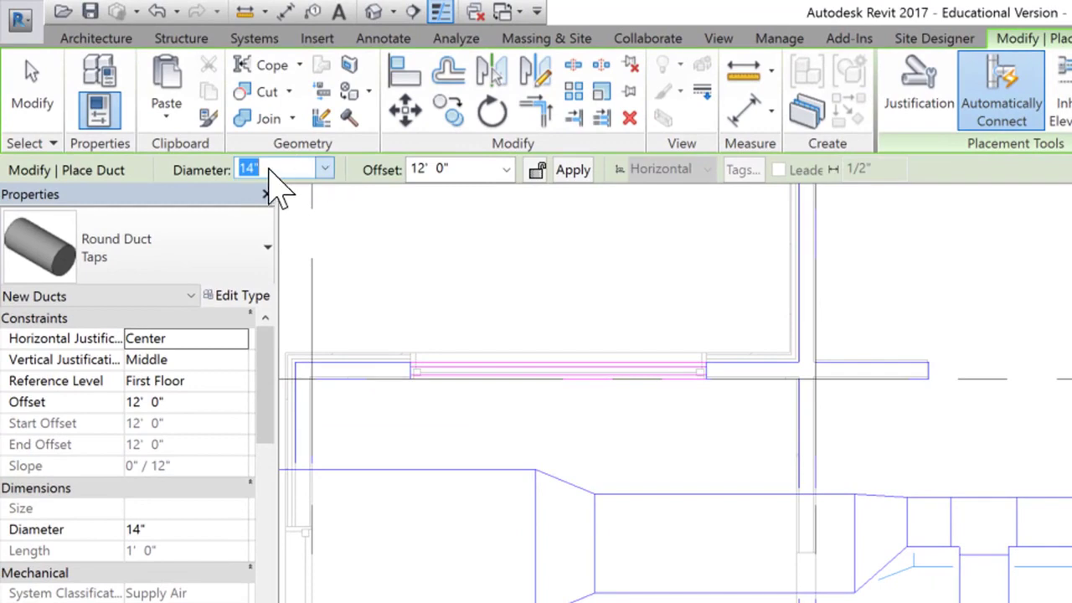
pyautogui.write('10')
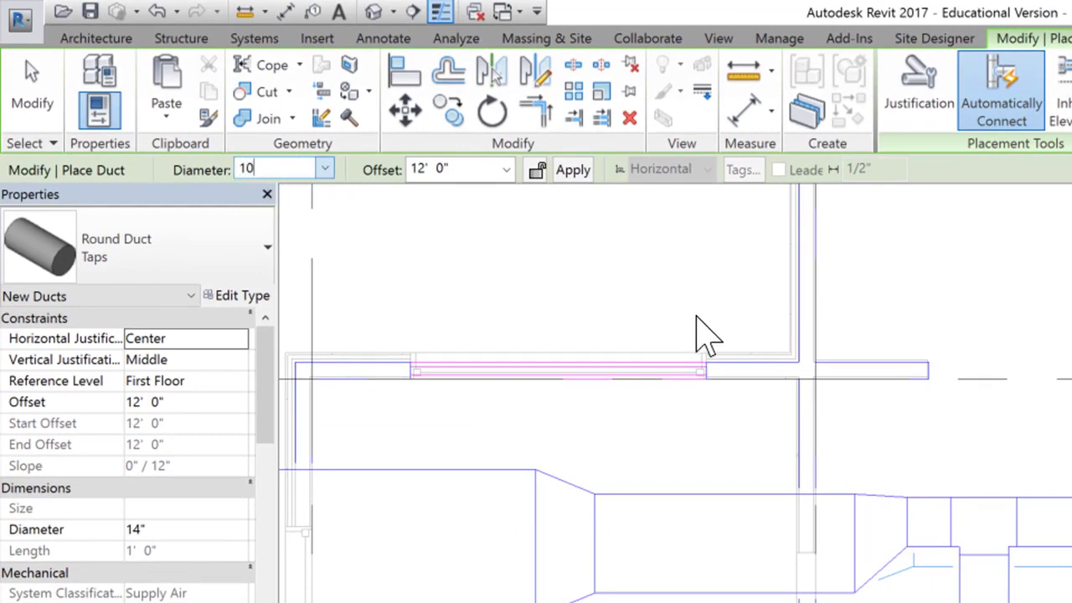
pyautogui.press('Return')
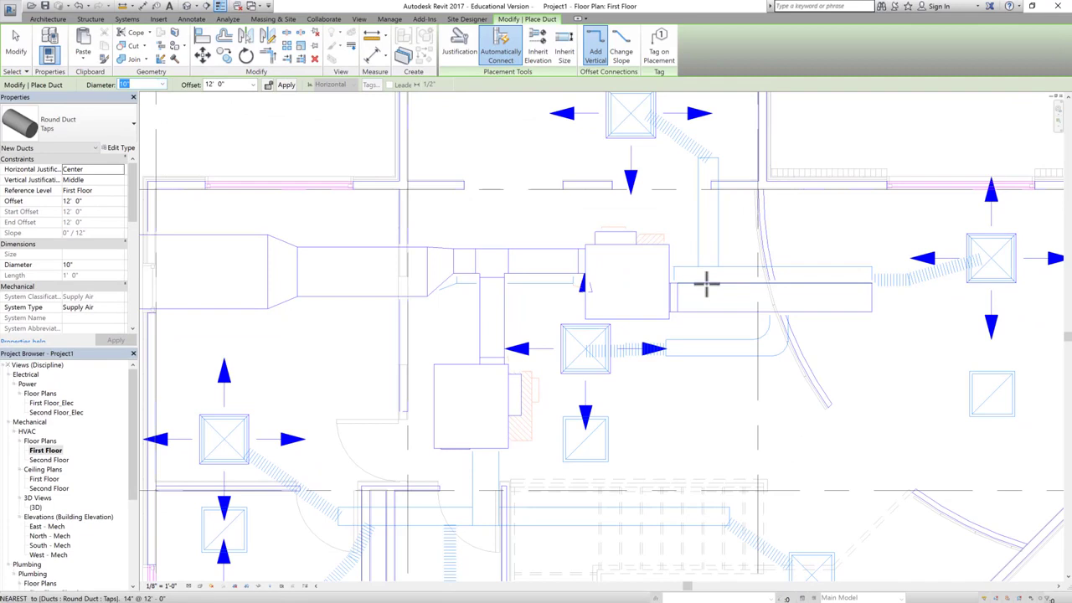
pyautogui.click(706, 283)
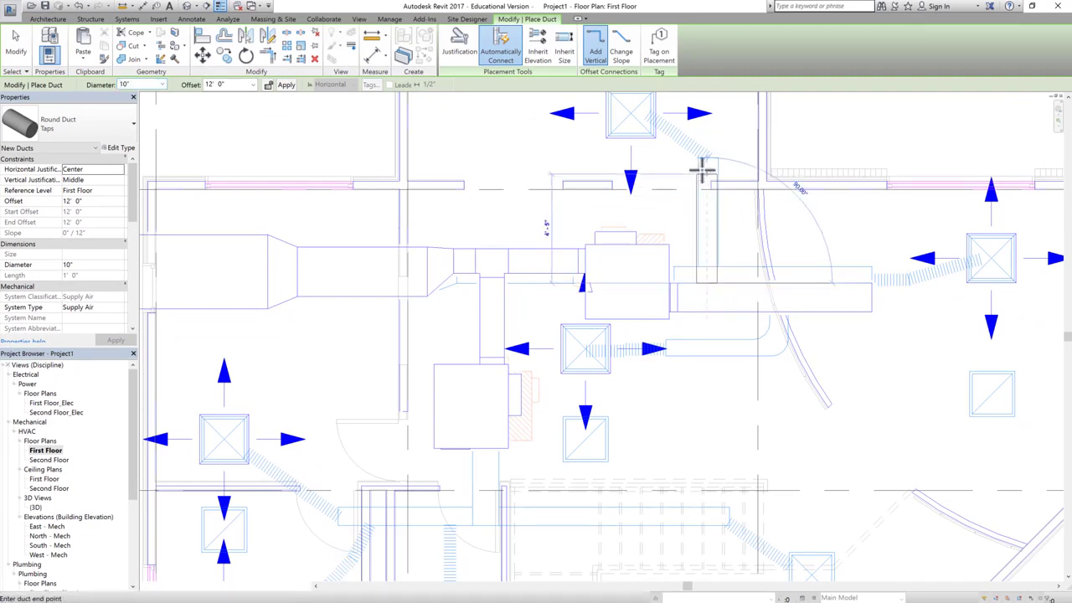
pyautogui.click(745, 173)
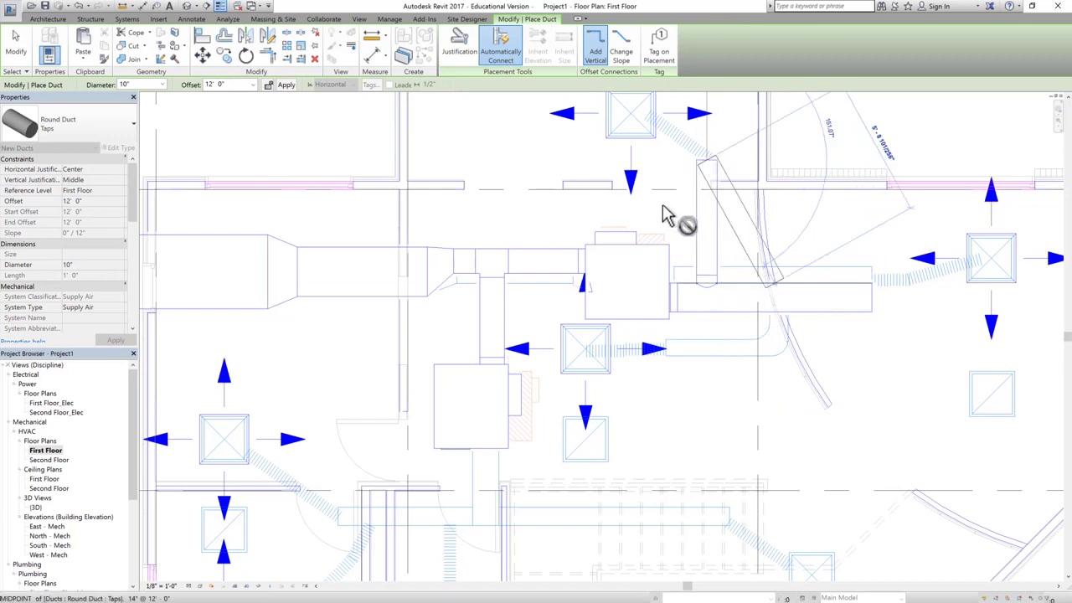
pyautogui.press('Escape')
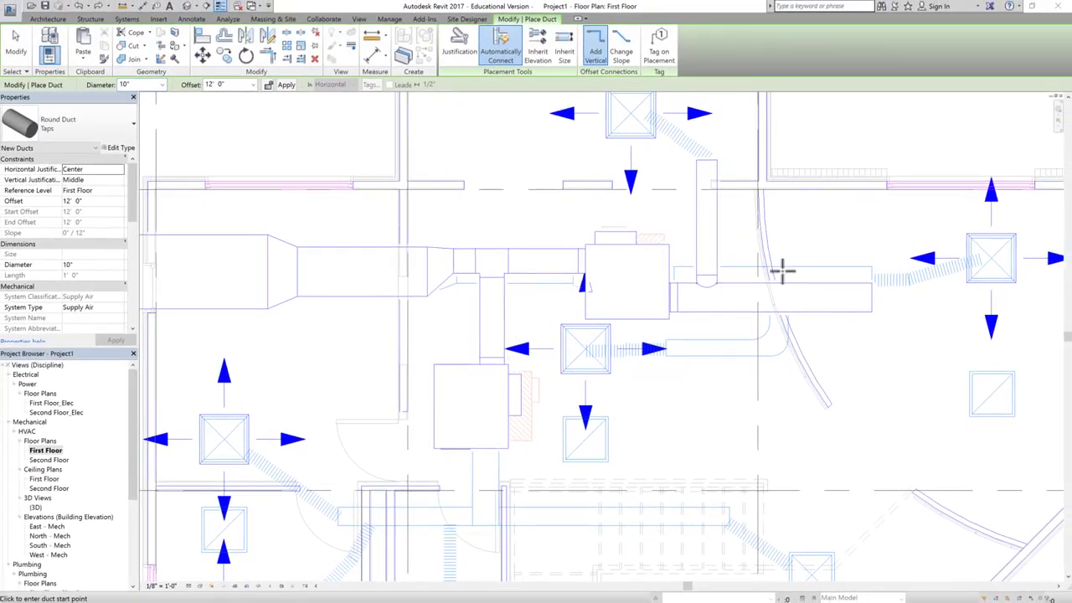
pyautogui.click(15, 46)
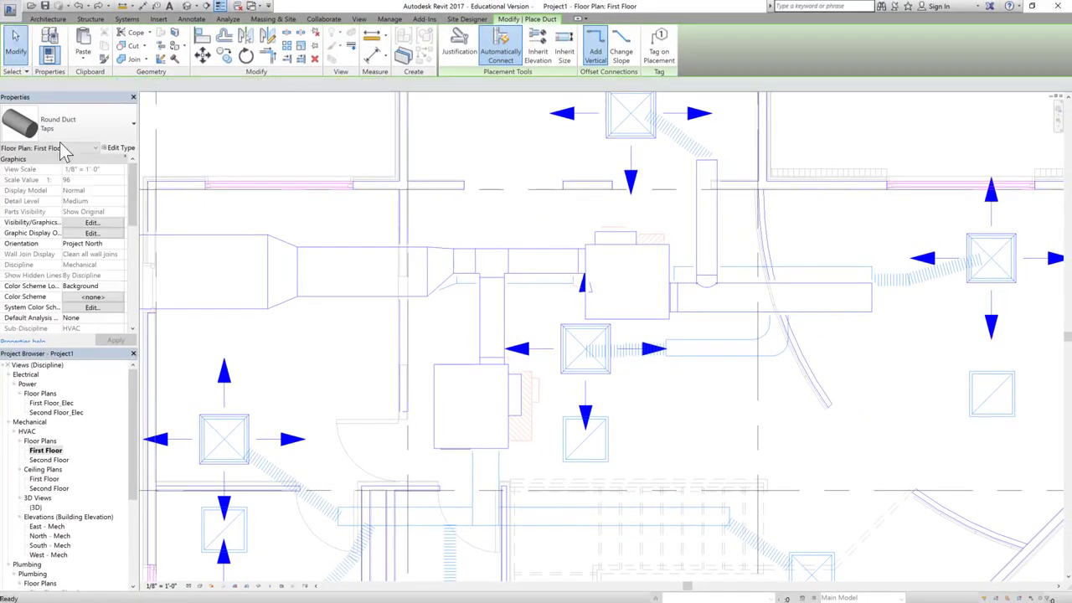
# Draw a 14" x 11" duct about 4'-1" long south from the TB-F2 VAV unit's outlet, past the crossing duct in the linked layout.
pyautogui.scroll(-3, 546, 230)
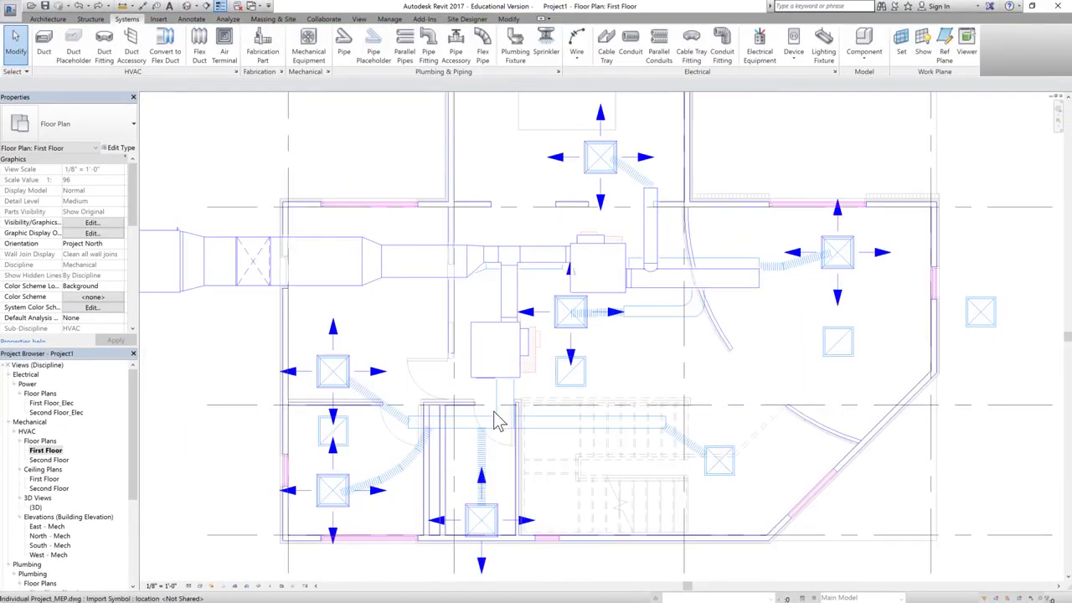
pyautogui.scroll(2, 488, 435)
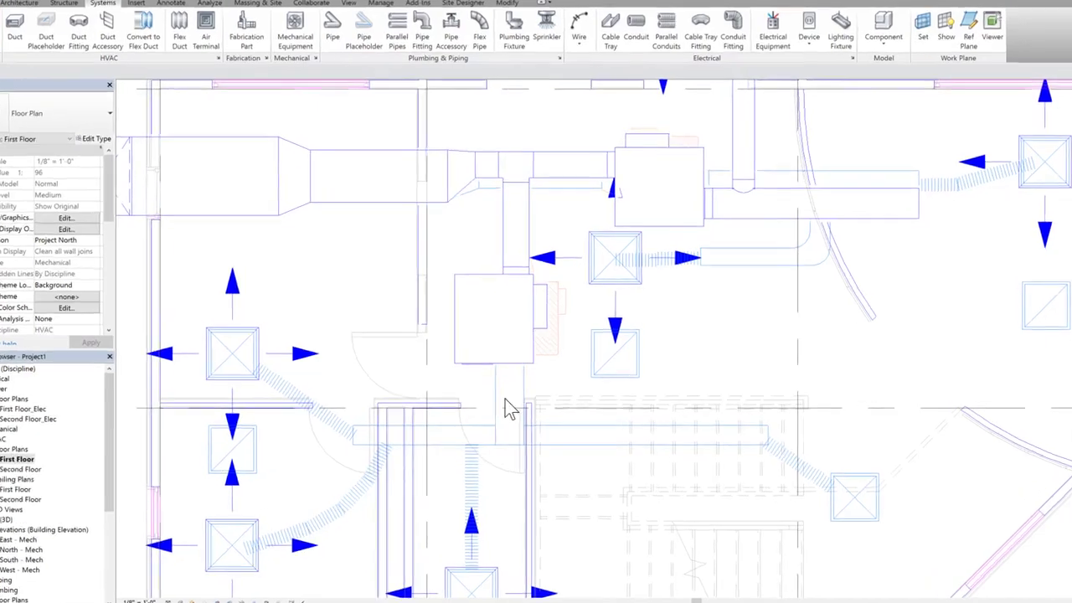
pyautogui.click(506, 358)
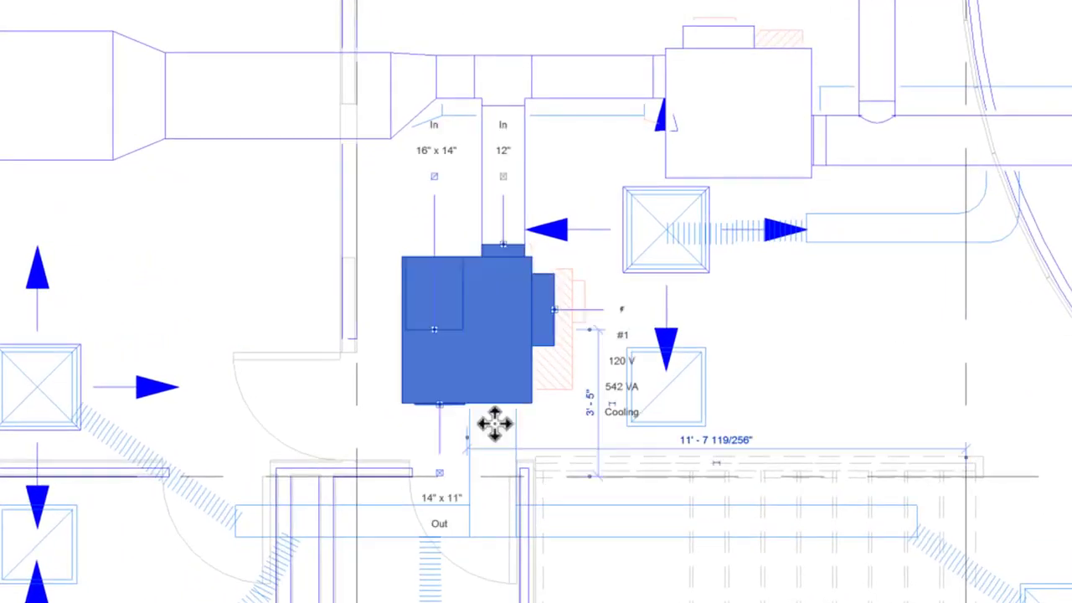
pyautogui.rightClick(459, 474)
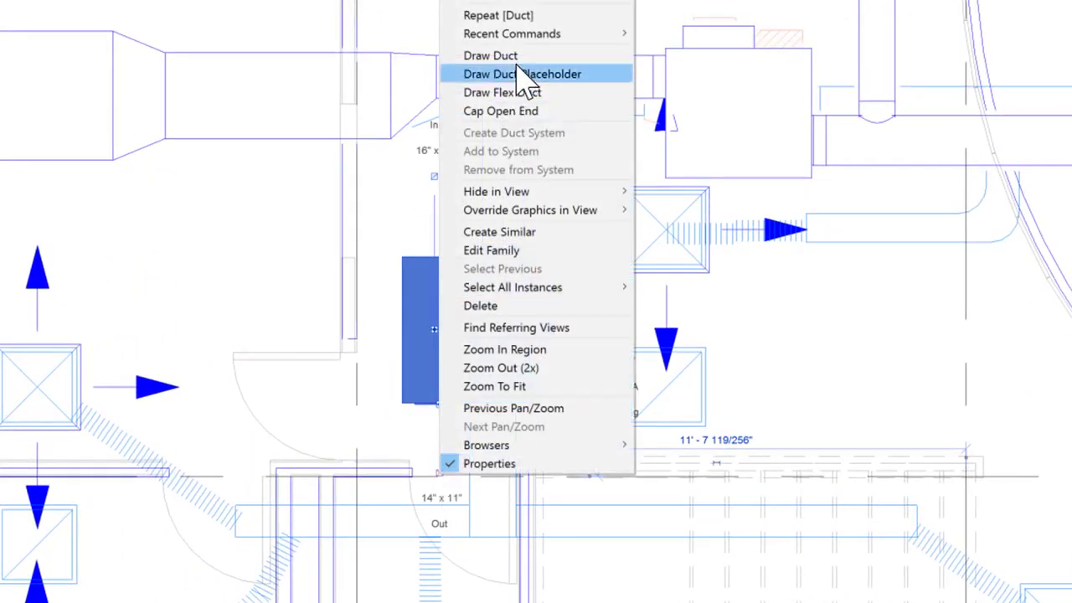
pyautogui.click(506, 56)
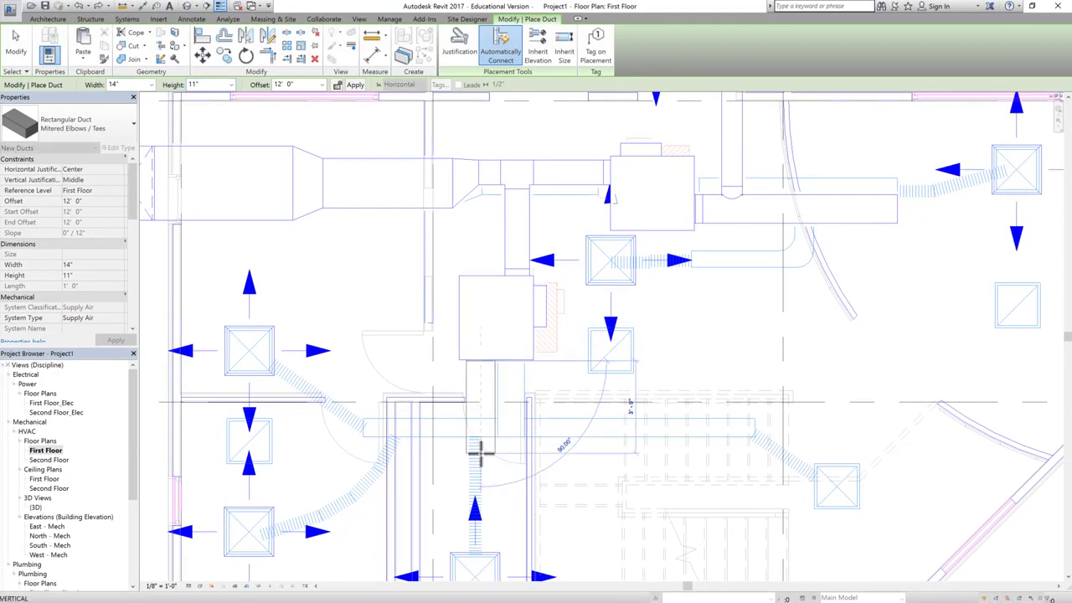
pyautogui.click(661, 470)
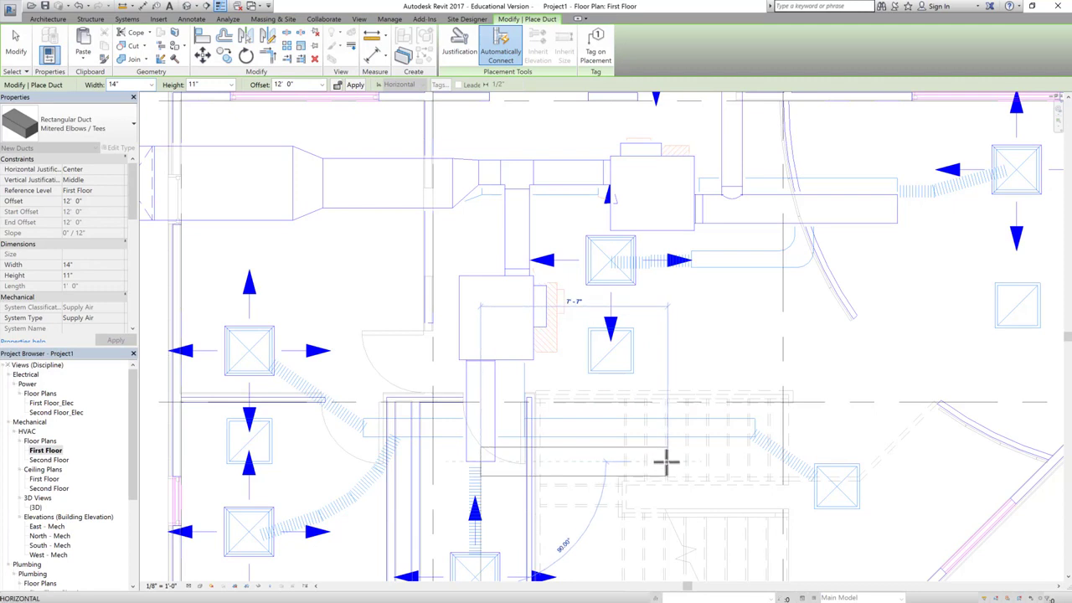
pyautogui.press('Escape')
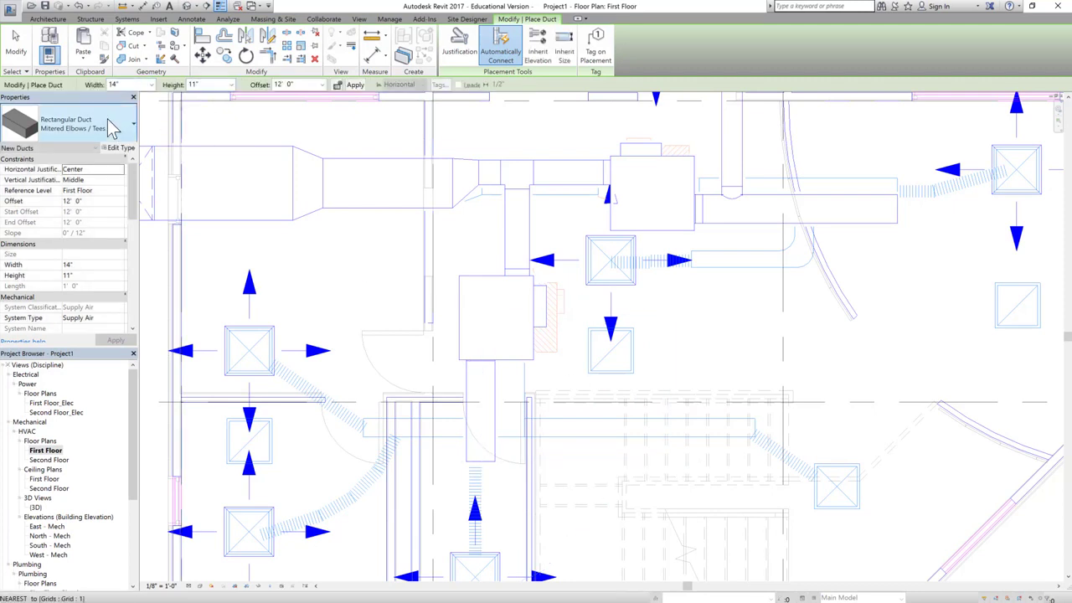
pyautogui.click(15, 42)
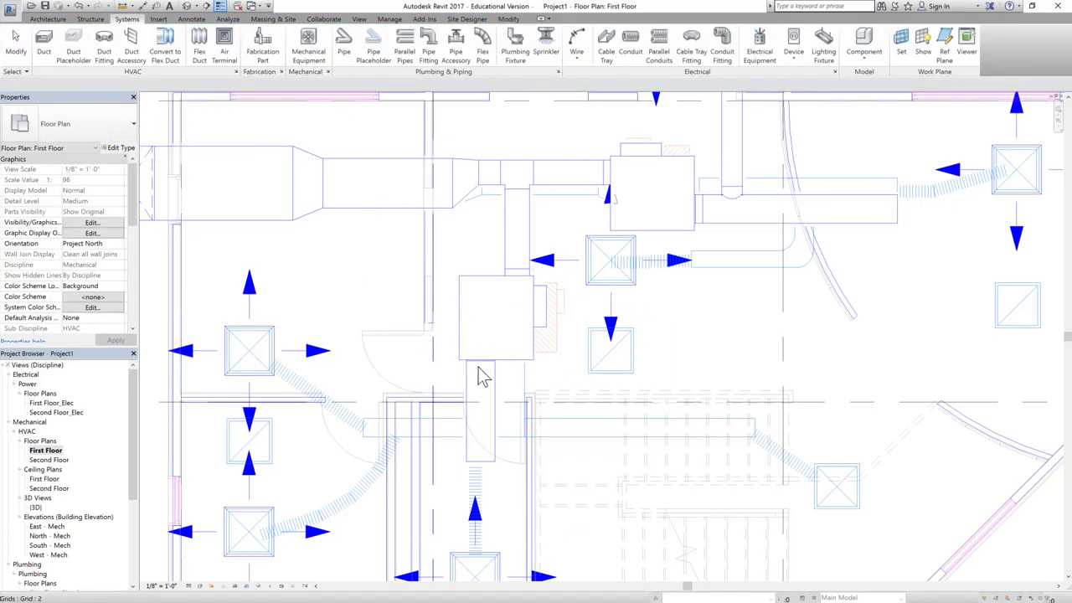
# Change the TB-F2 outlet duct to the Round Duct Taps type.
pyautogui.click(480, 410)
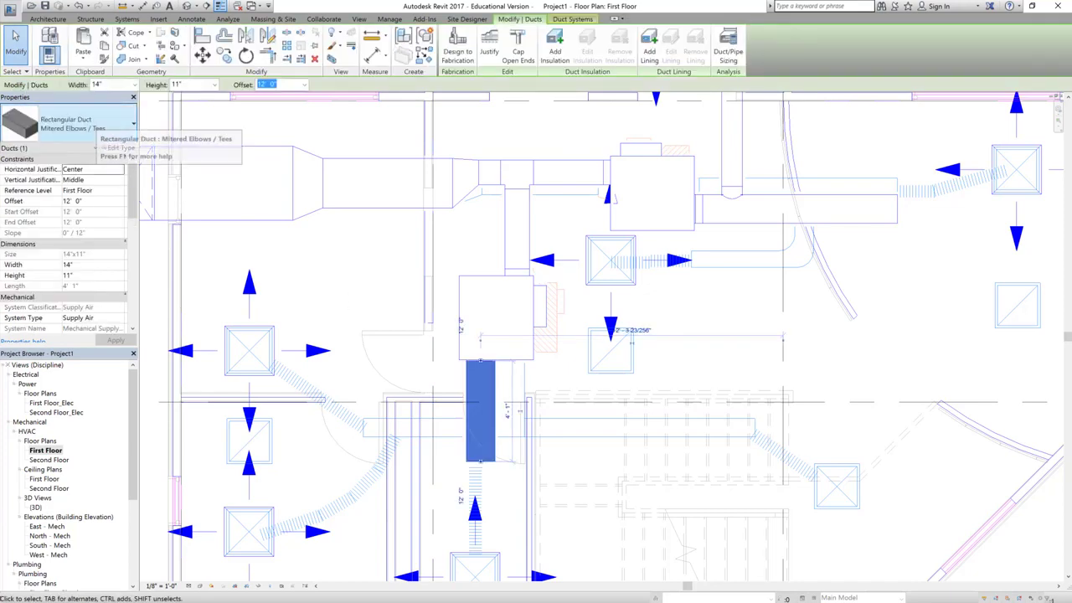
pyautogui.click(92, 125)
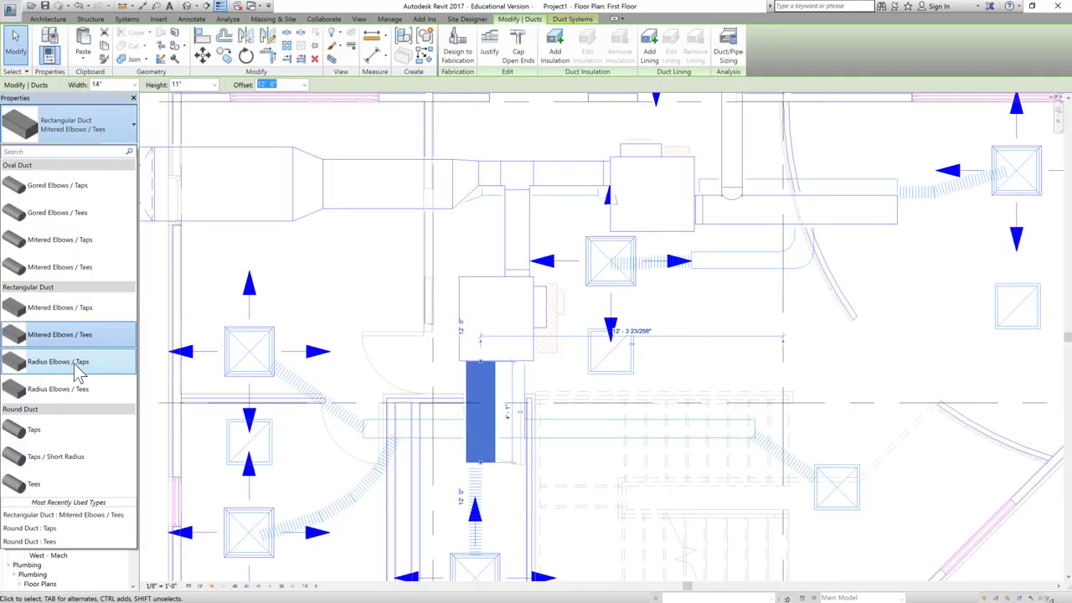
pyautogui.click(56, 429)
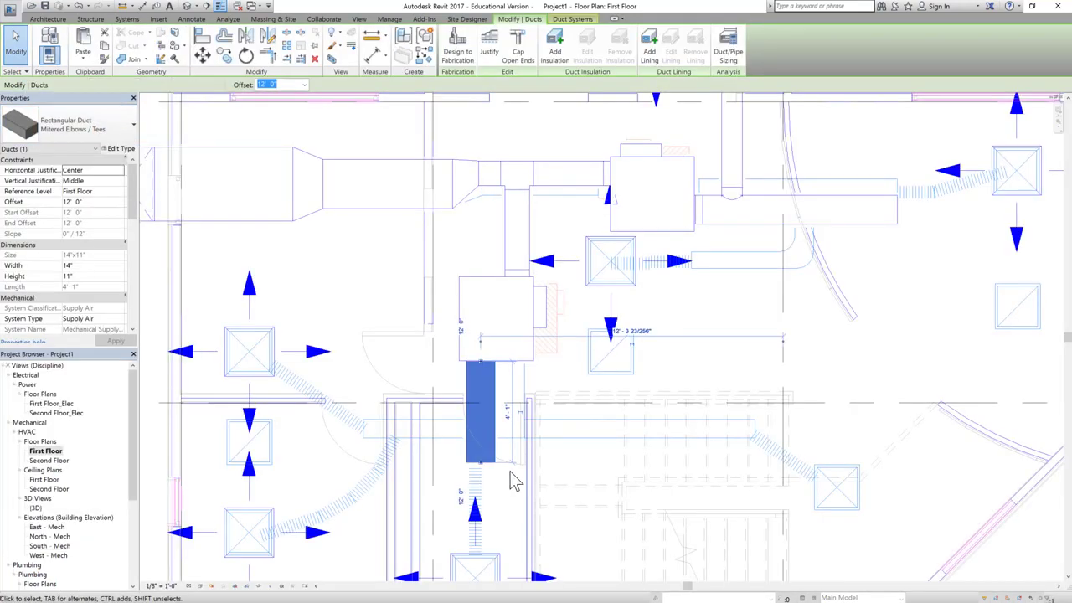
pyautogui.click(581, 465)
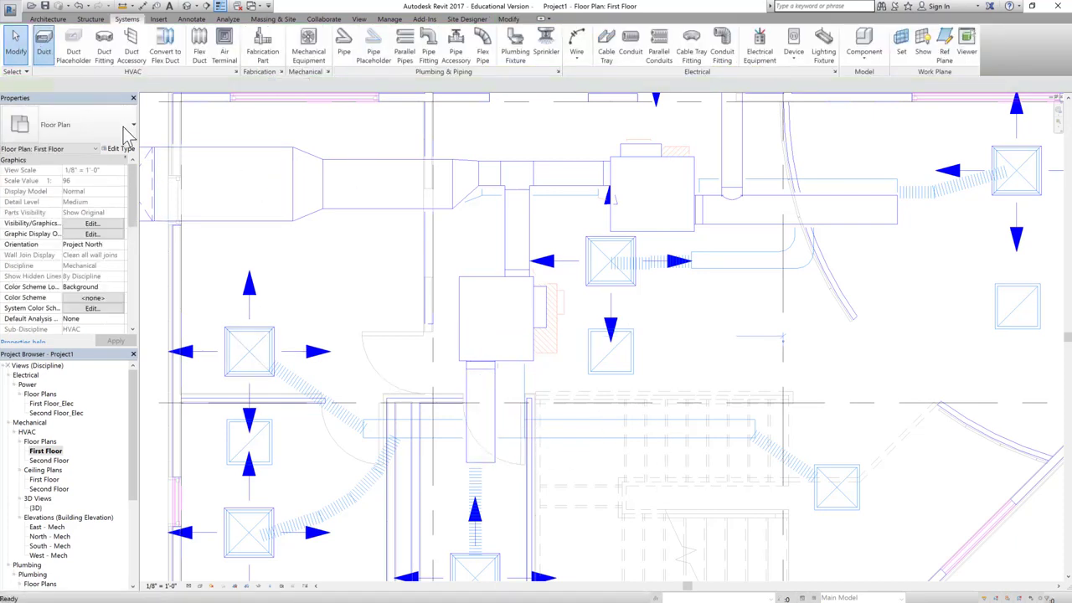
# Draw a 10" Round Duct Taps branch from the TB-F2 outlet duct east to the end of the branch in the linked layout.
pyautogui.click(44, 42)
pyautogui.click(112, 127)
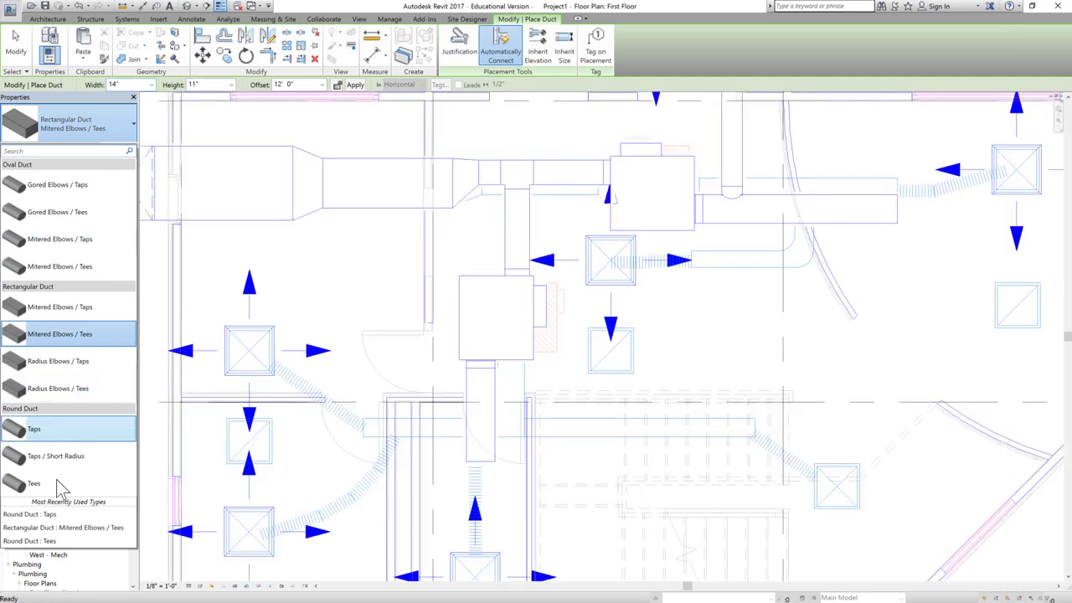
pyautogui.click(46, 426)
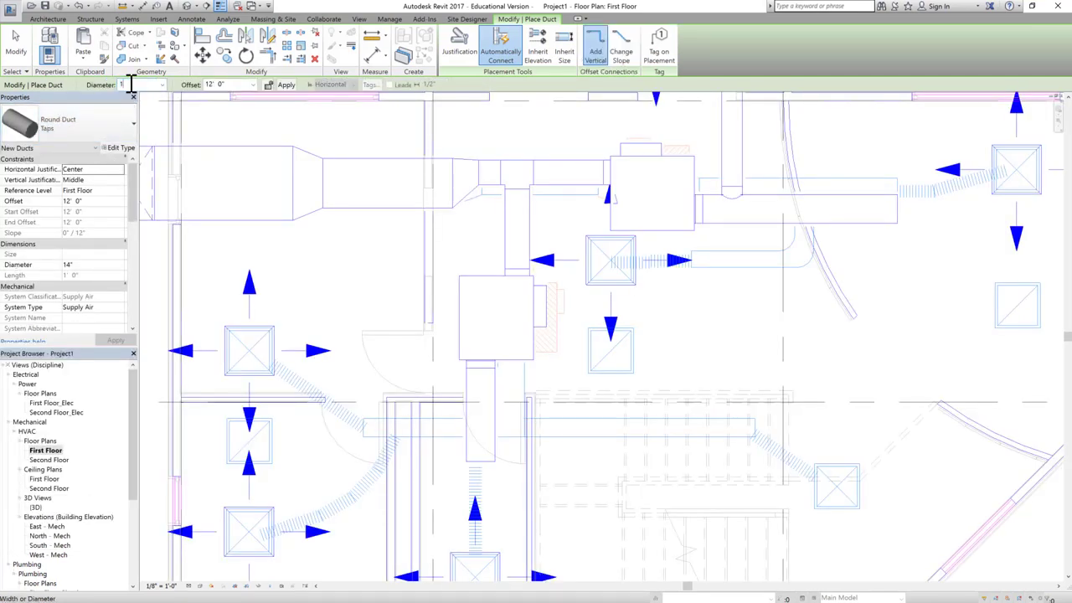
pyautogui.click(494, 426)
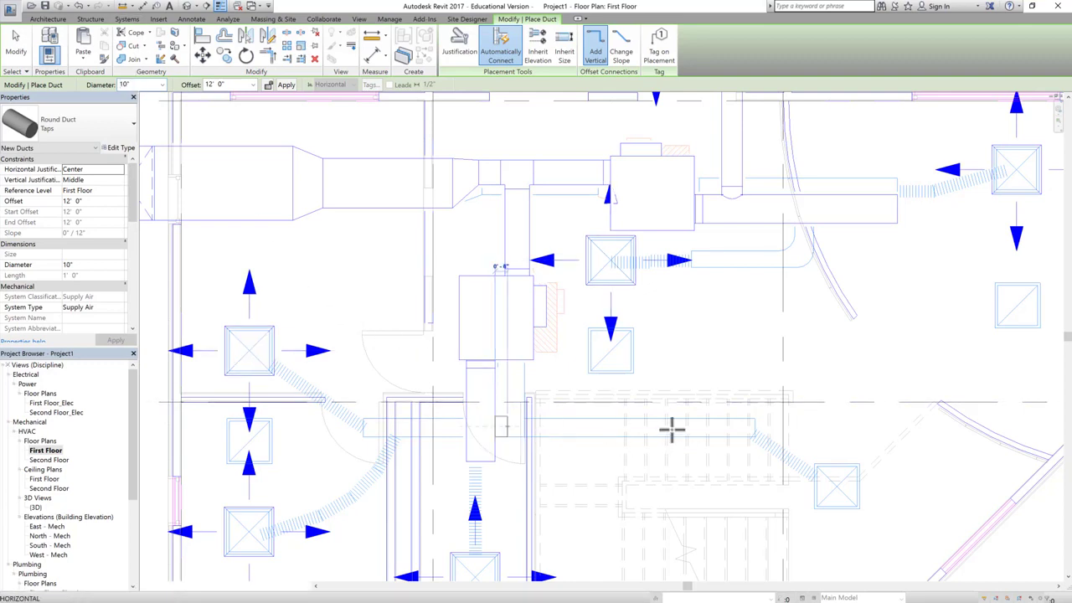
pyautogui.click(749, 421)
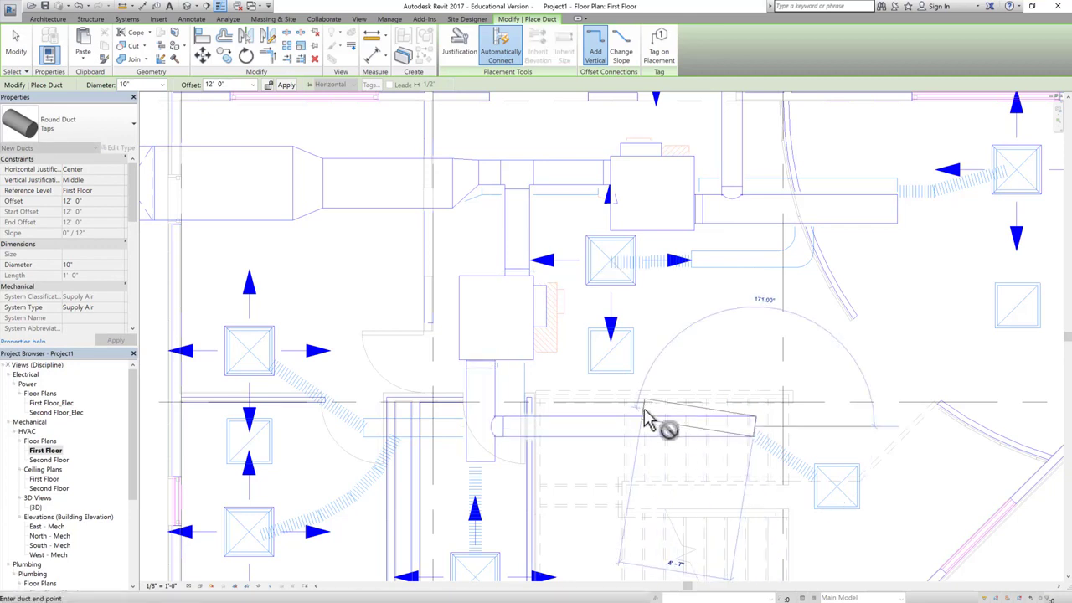
pyautogui.press('Escape')
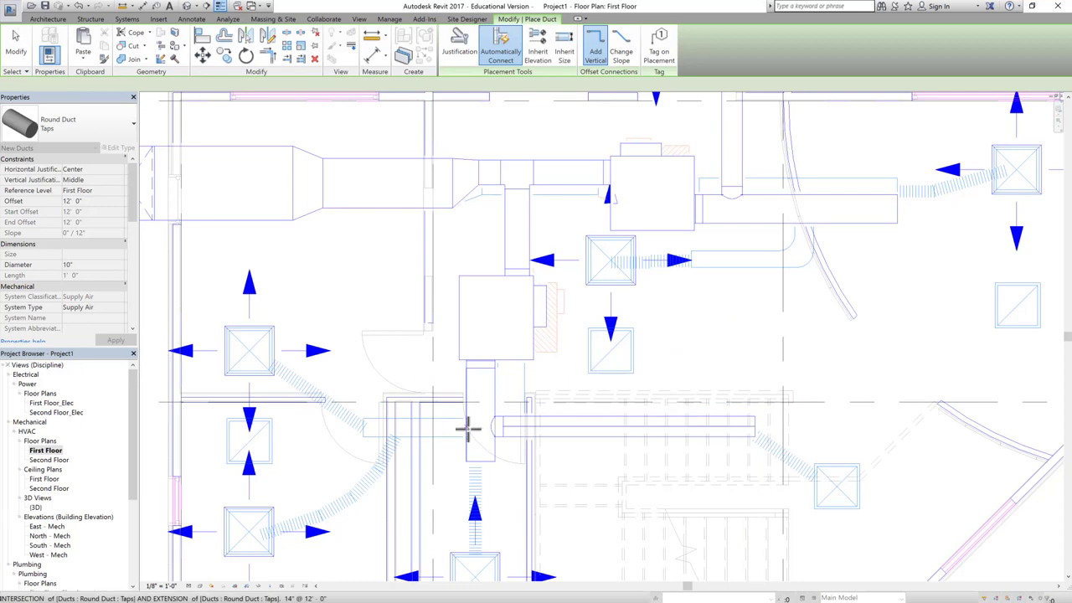
# Draw a 10" Round Duct Taps branch from the TB-F2 outlet duct west to the end of the branch in the linked layout.
pyautogui.click(468, 429)
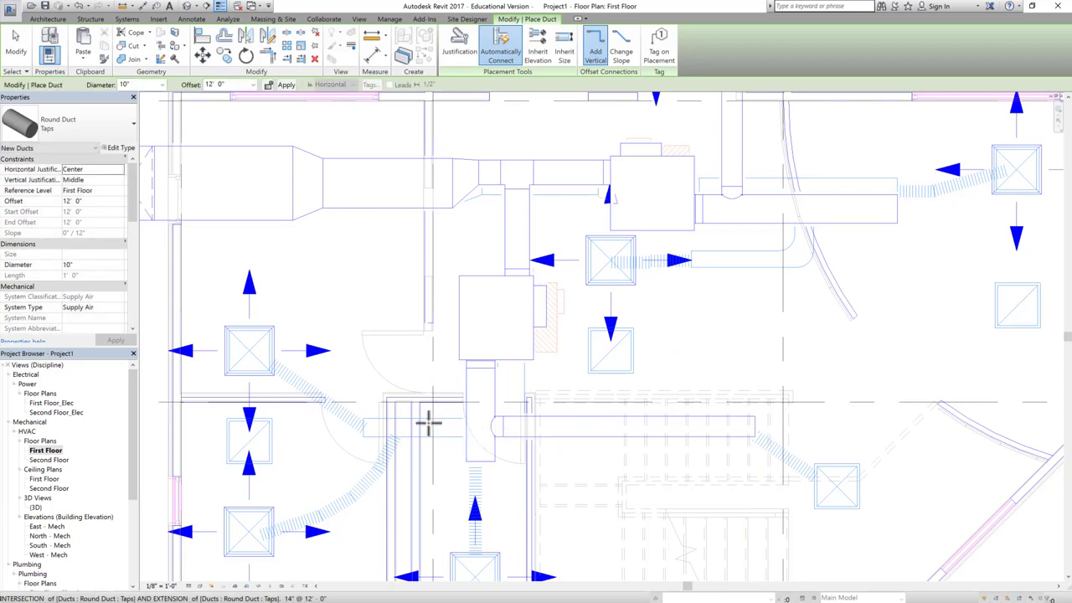
pyautogui.click(365, 427)
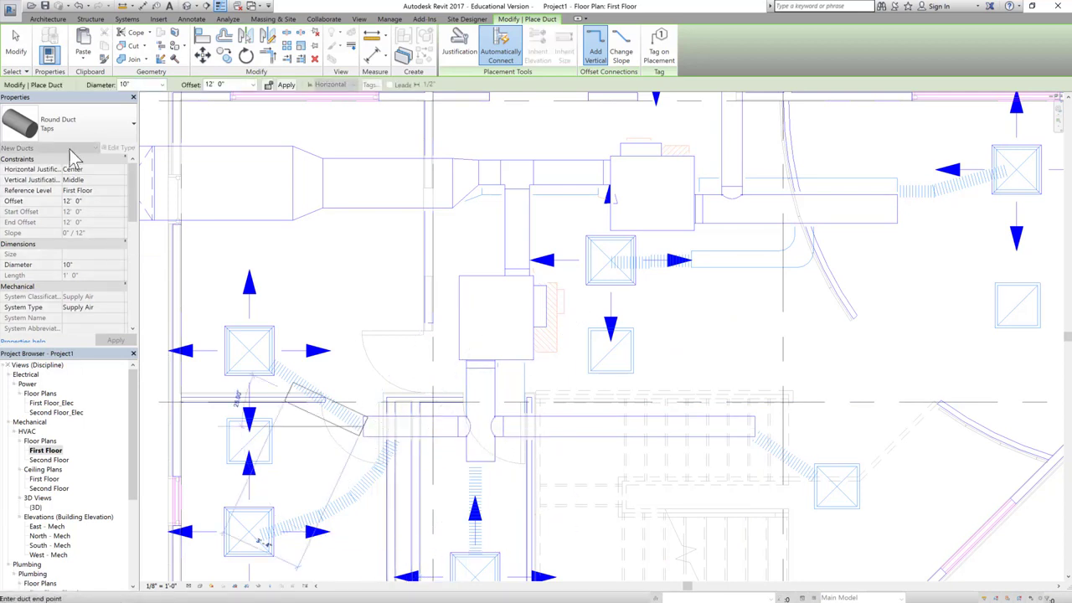
pyautogui.click(14, 50)
pyautogui.press('Escape')
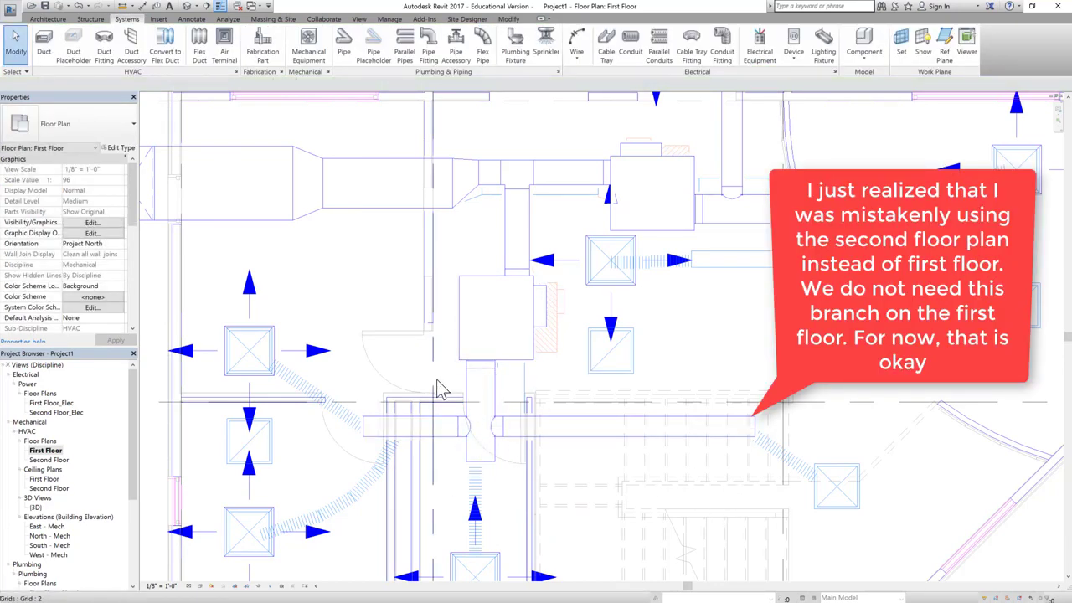
# Connect the supply diffuser north of TB-F1 to the open end of the TB-F1 north branch with an 8" round flex duct.
pyautogui.scroll(-2, 435, 383)
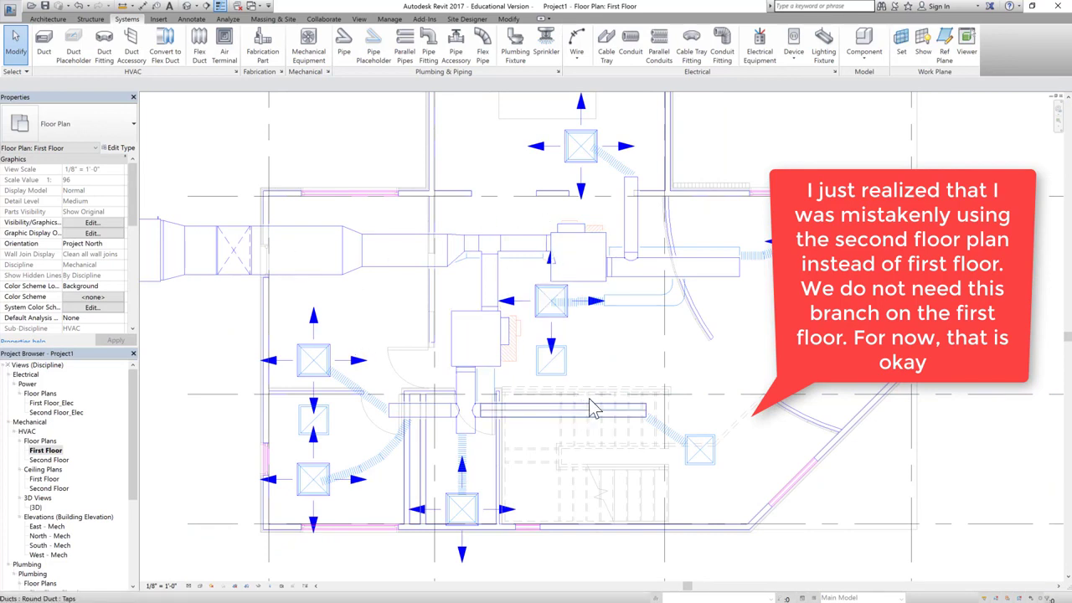
pyautogui.scroll(-1, 585, 392)
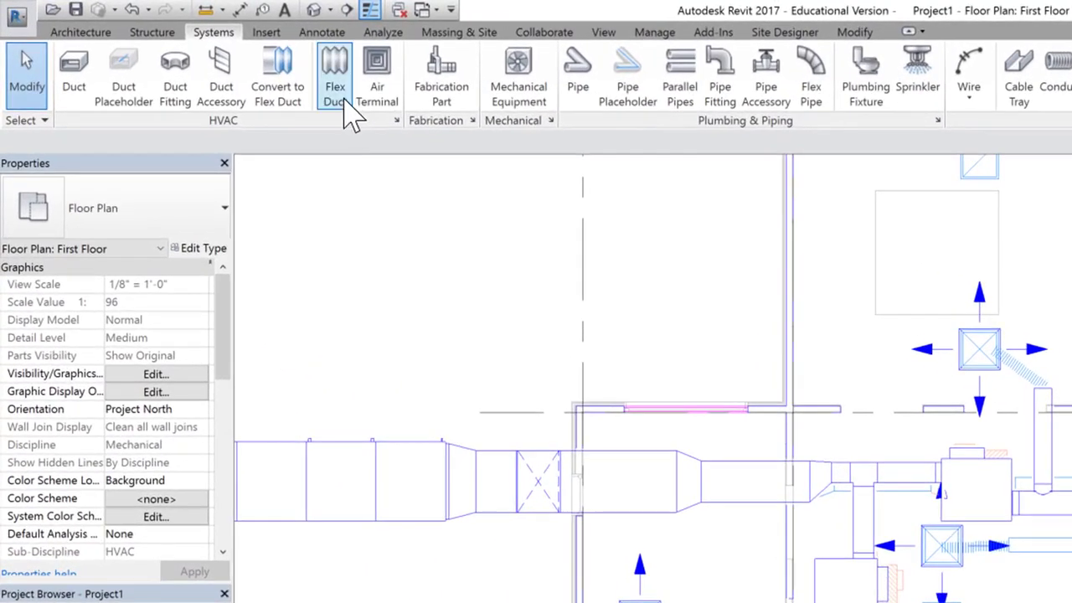
pyautogui.click(342, 96)
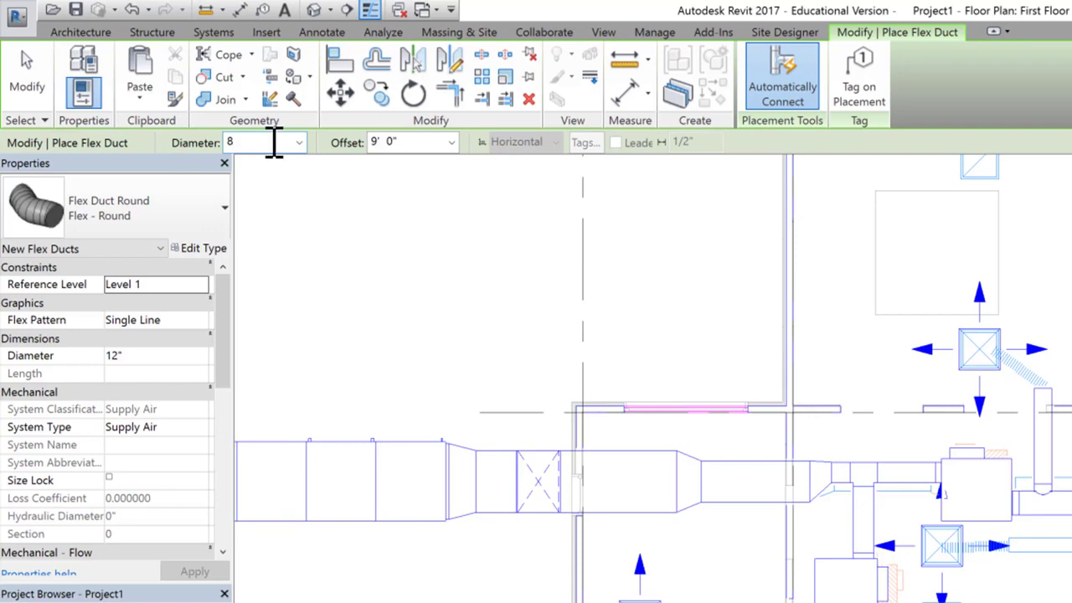
pyautogui.press('Return')
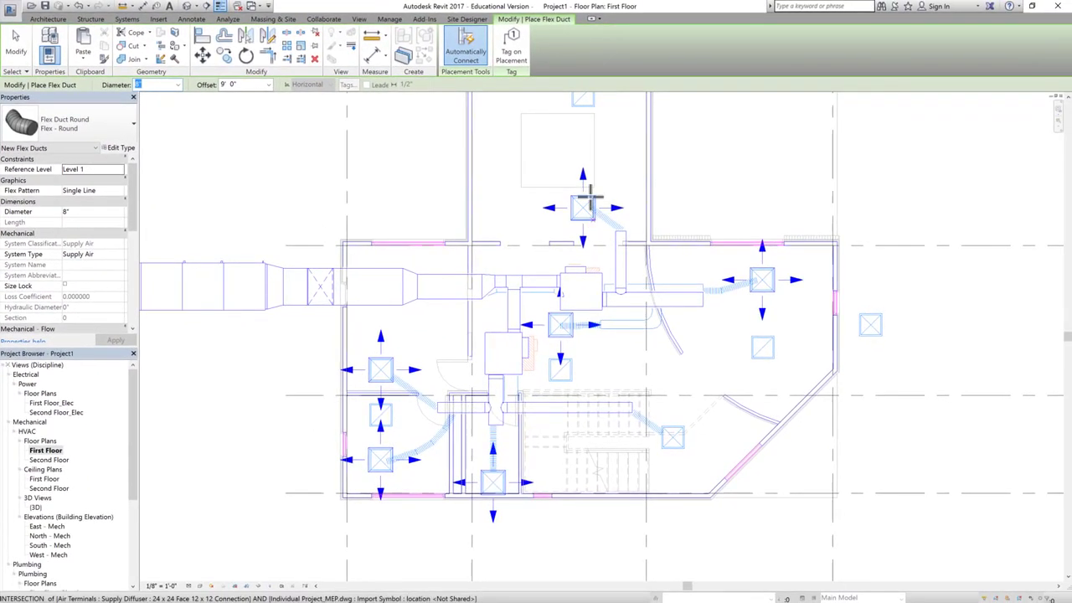
pyautogui.scroll(1, 990, 338)
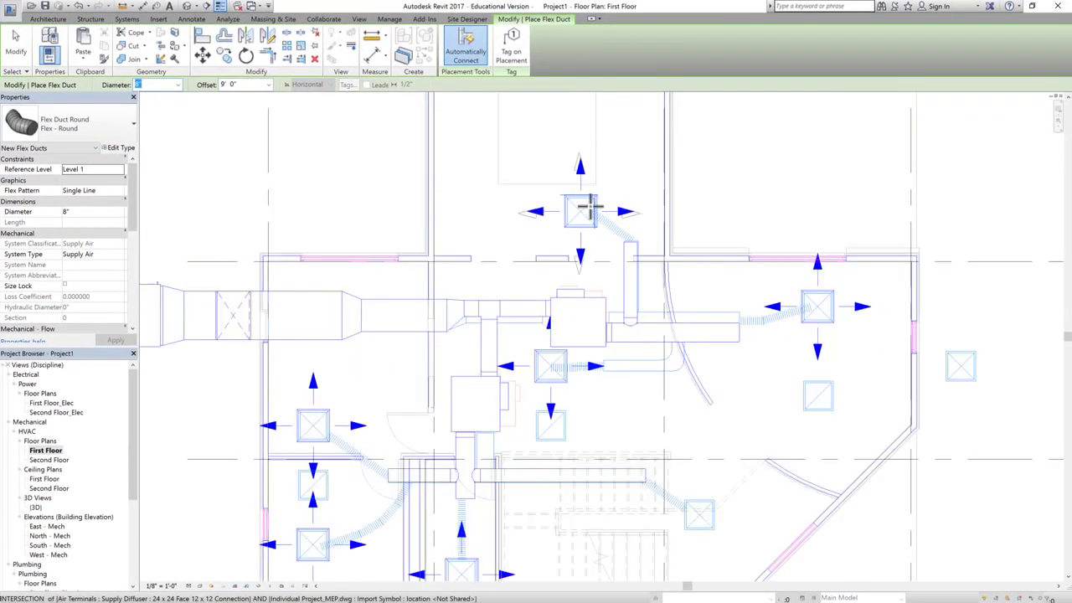
pyautogui.scroll(2, 589, 208)
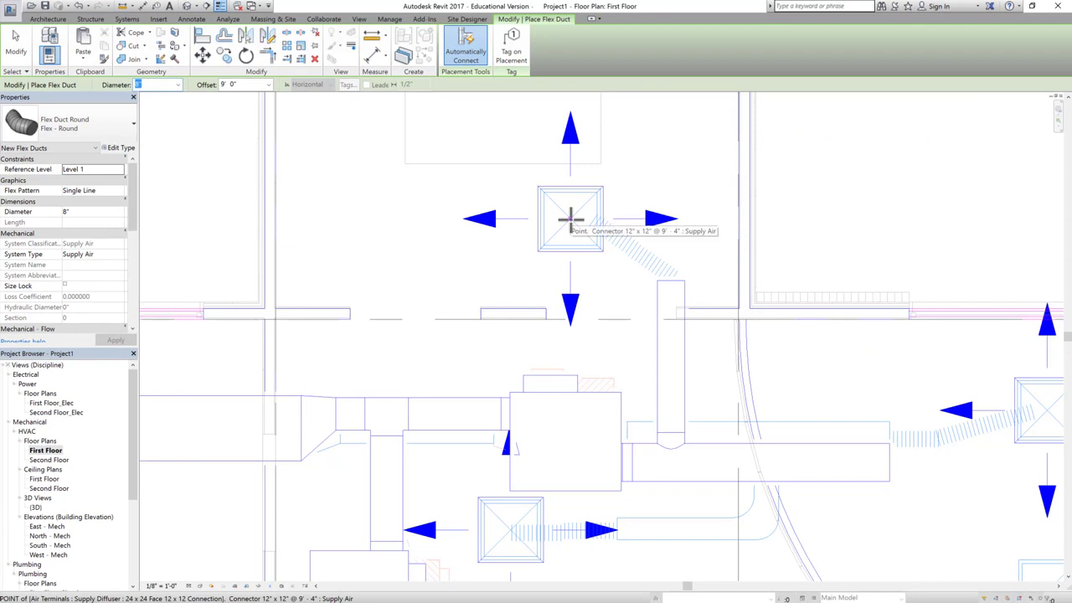
pyautogui.click(570, 220)
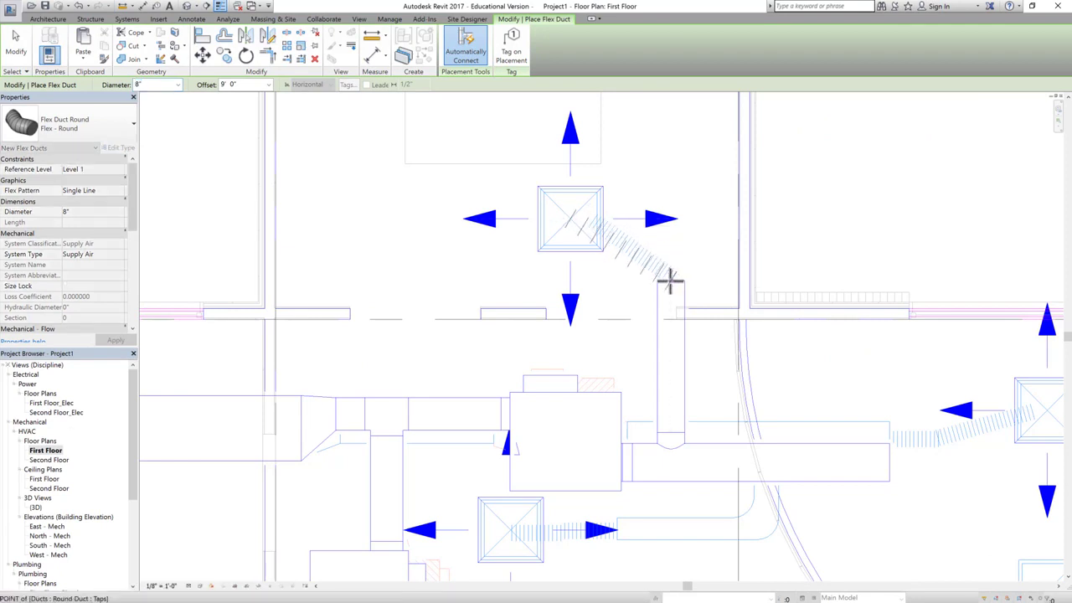
pyautogui.click(494, 278)
# Connect the east room's supply diffuser to the open east end of the TB-F1 outlet duct with 8" round flex duct.
pyautogui.scroll(-2, 459, 237)
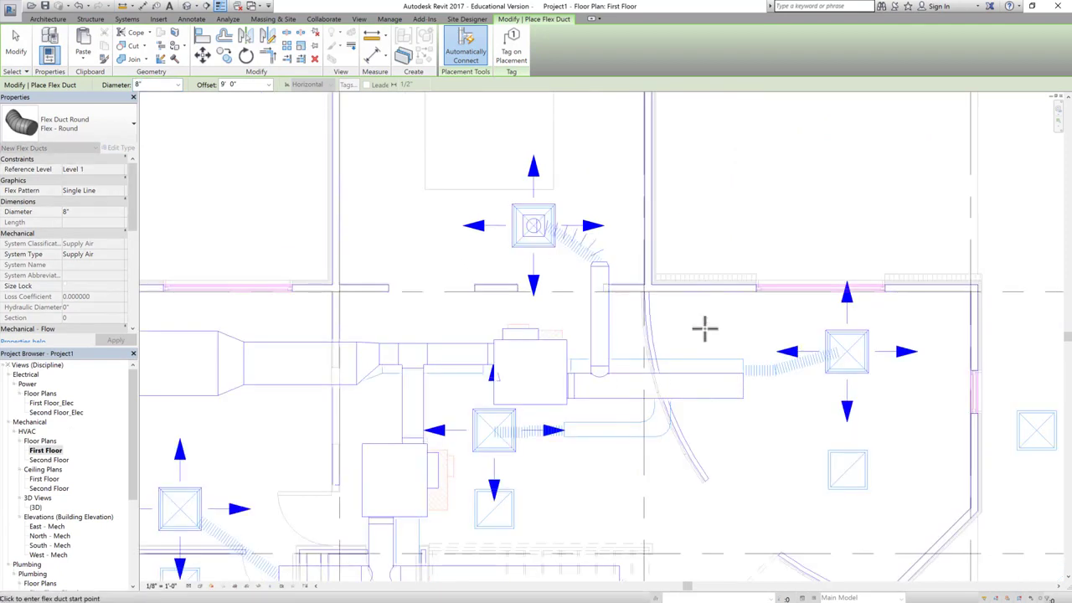
pyautogui.click(844, 355)
pyautogui.click(837, 388)
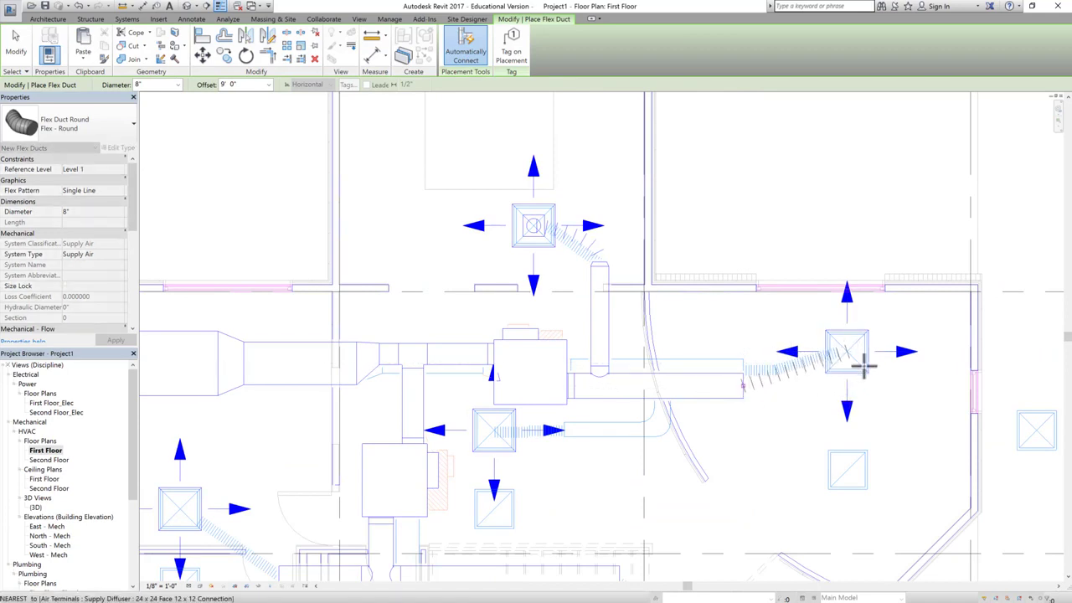
# Connect the supply diffuser just south of TB-F1 to the TB-F1 outlet duct near the curved wall with 8" round flex duct.
pyautogui.scroll(-1, 700, 251)
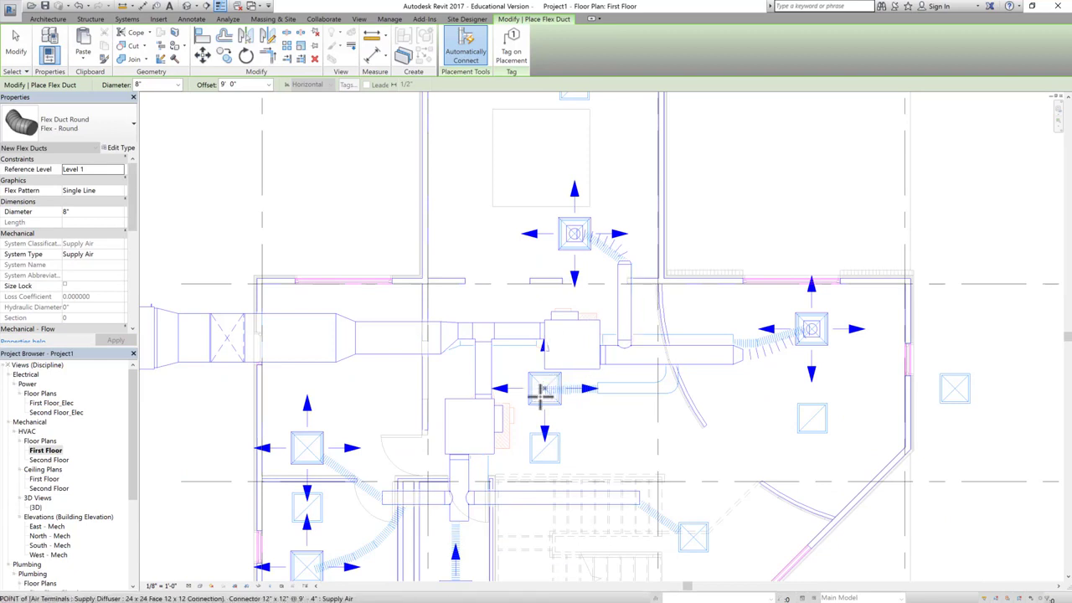
pyautogui.scroll(3, 541, 387)
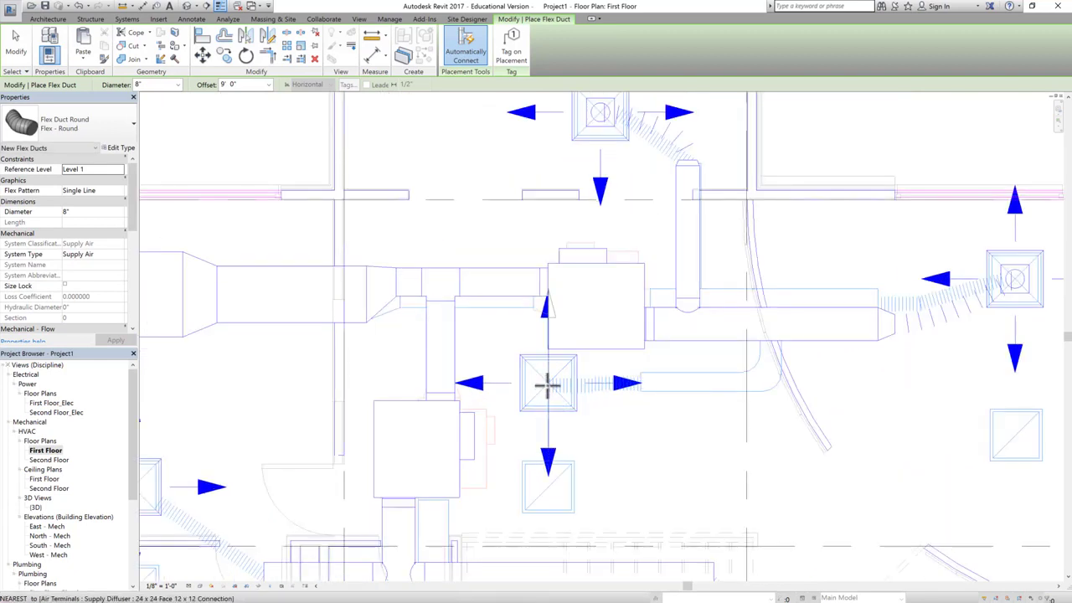
pyautogui.click(547, 383)
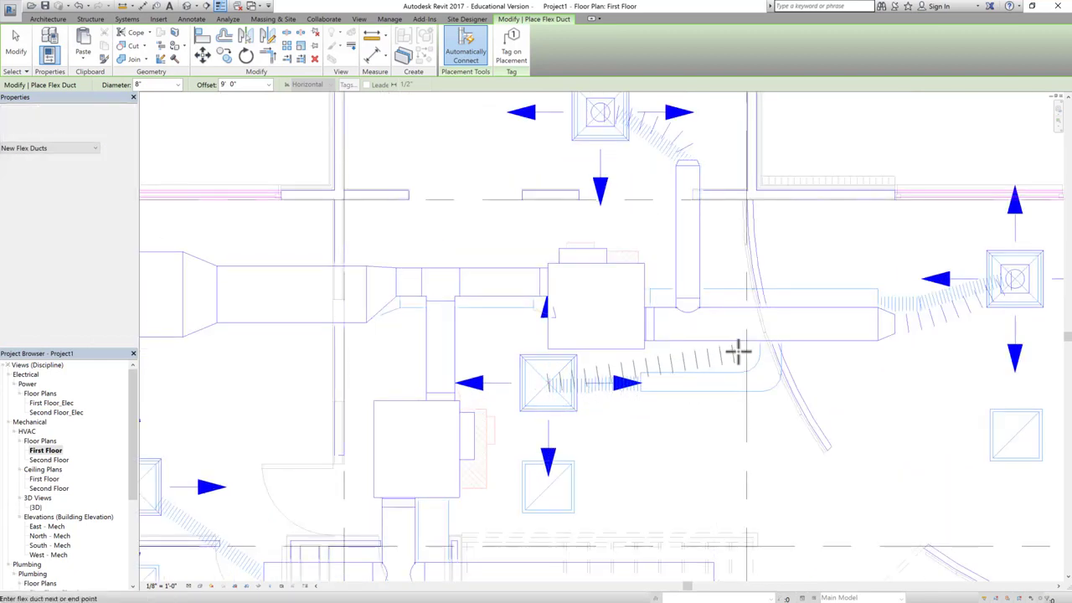
pyautogui.click(769, 456)
# Connect the northern of the two west supply diffusers to the open end of the TB-F2 west branch with 8" flex duct.
pyautogui.scroll(-3, 735, 191)
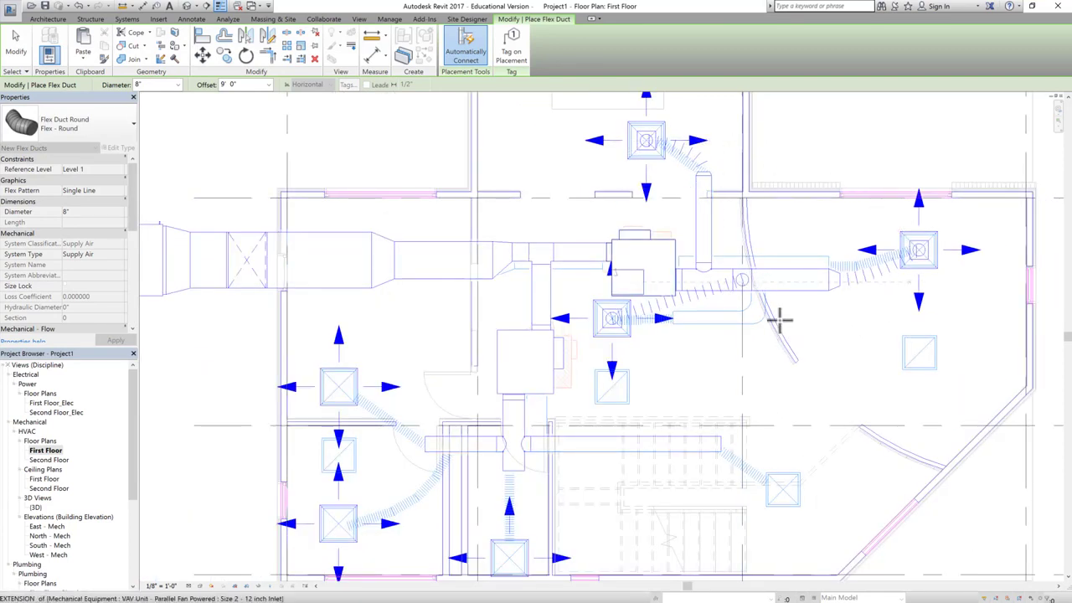
pyautogui.scroll(-2, 647, 243)
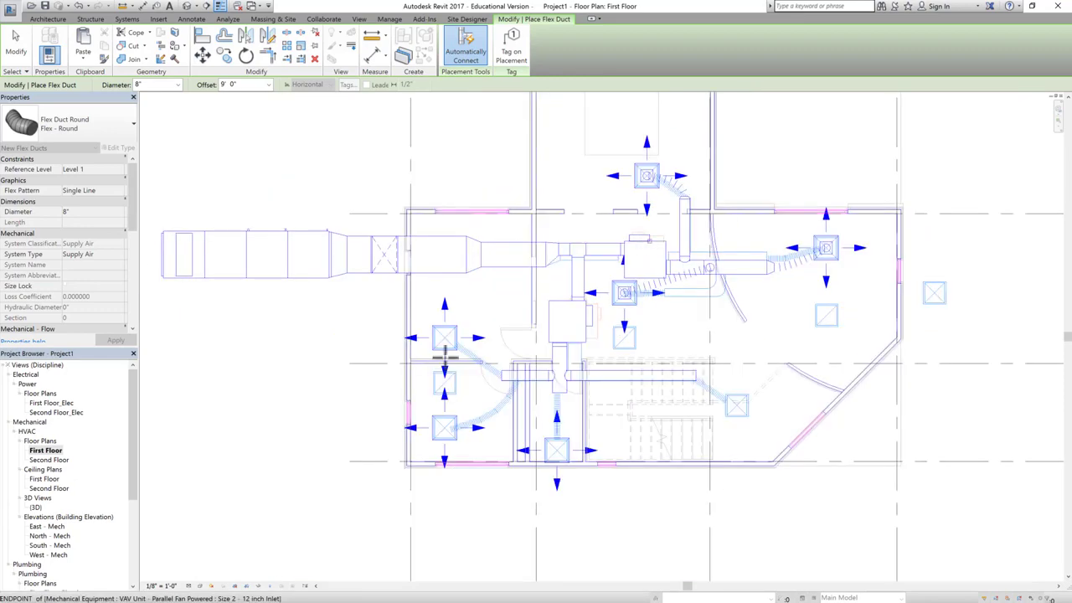
pyautogui.scroll(2, 446, 356)
pyautogui.scroll(1, 446, 351)
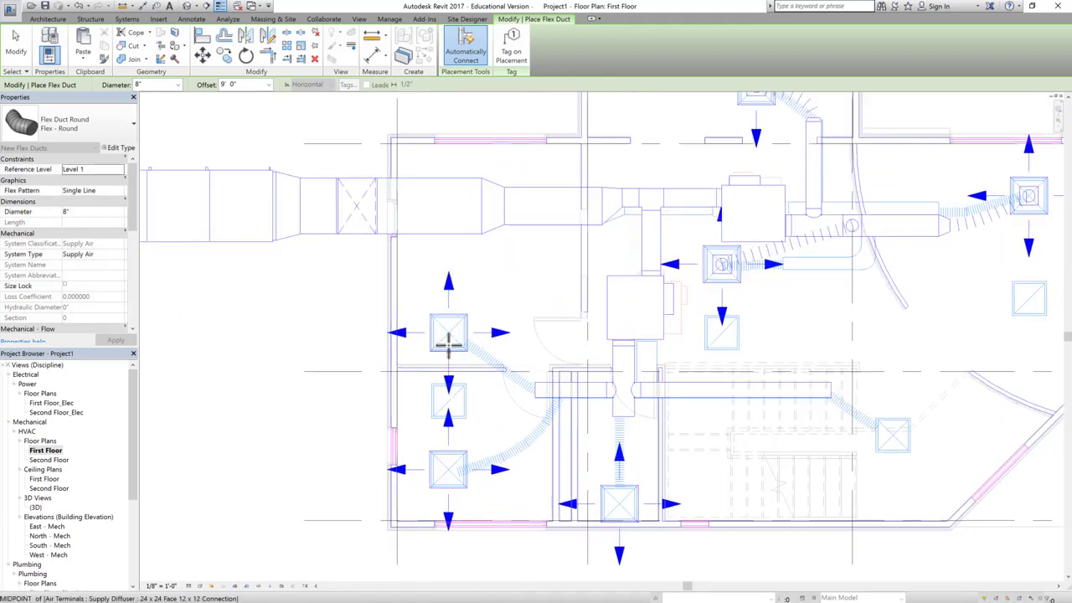
pyautogui.click(448, 333)
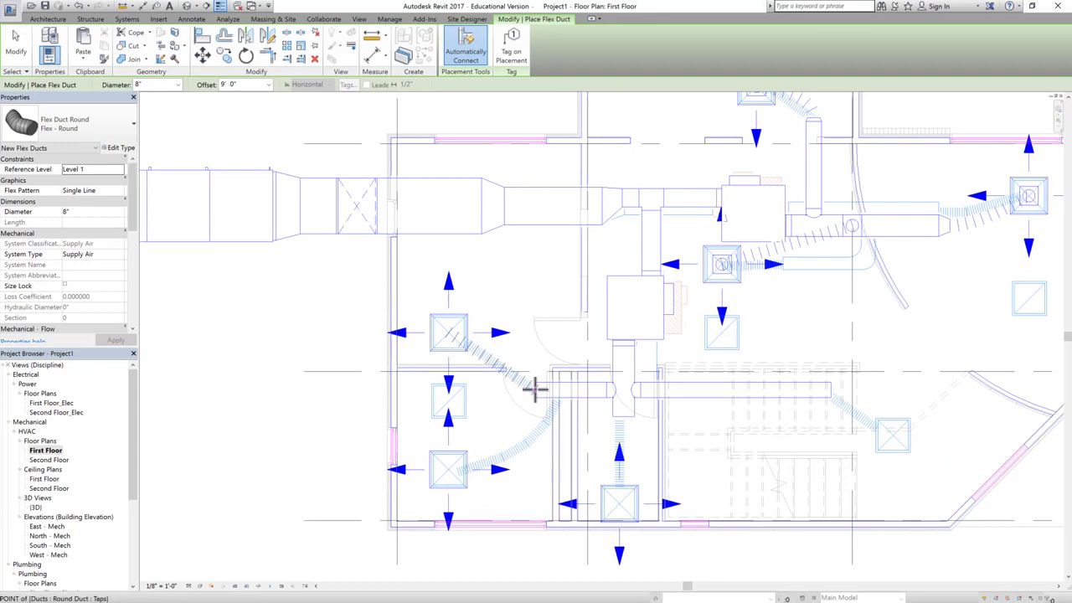
pyautogui.click(579, 452)
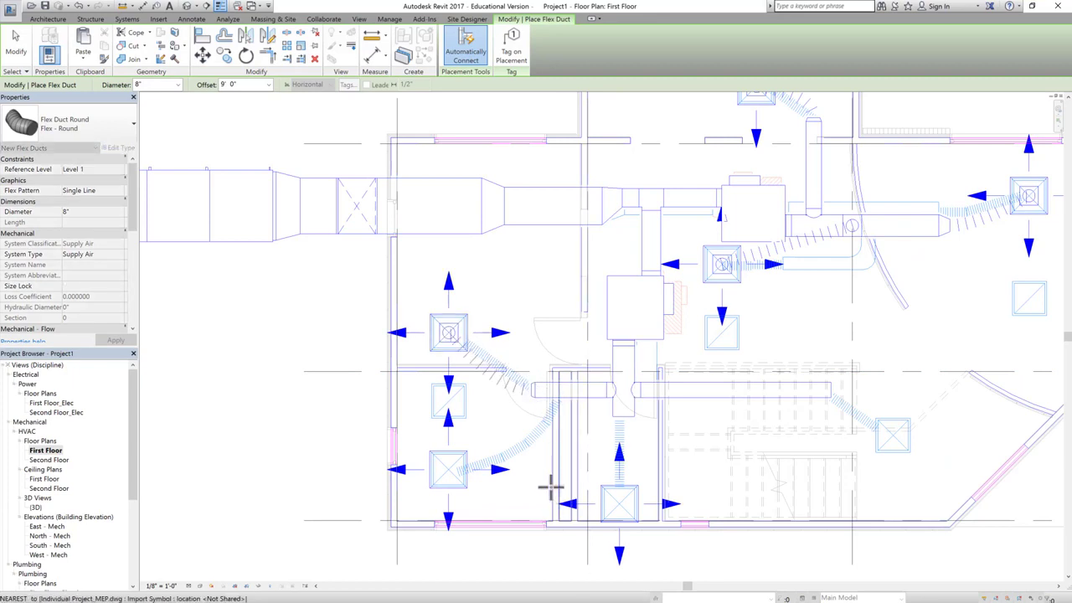
# Connect the southwest diffuser to the TB-F2 west branch and the south diffuser to the TB-F2 outlet duct's end with 8" flex ducts.
pyautogui.click(448, 469)
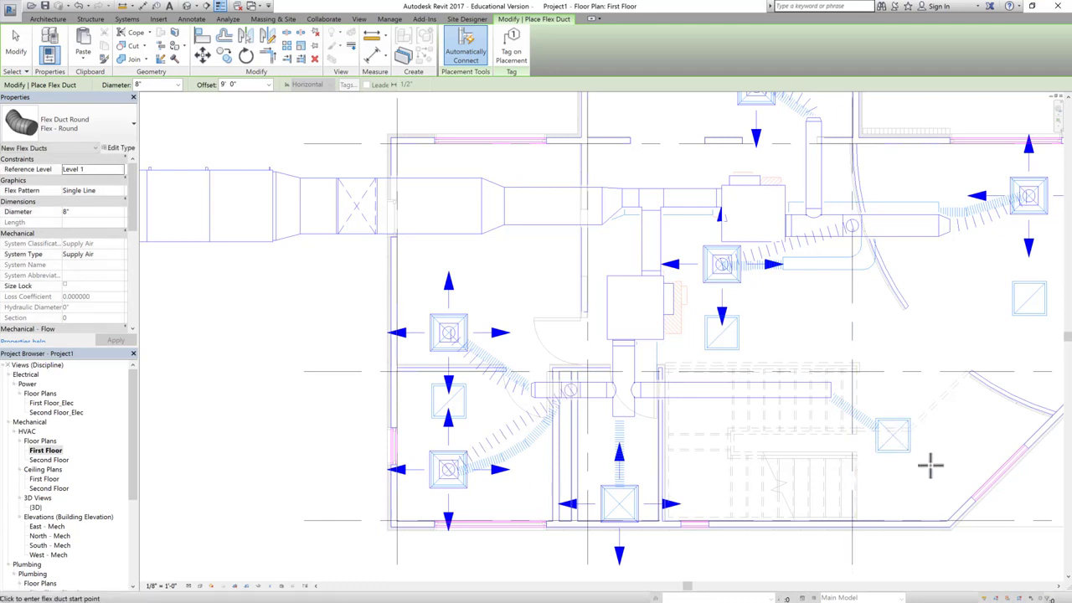
pyautogui.click(619, 502)
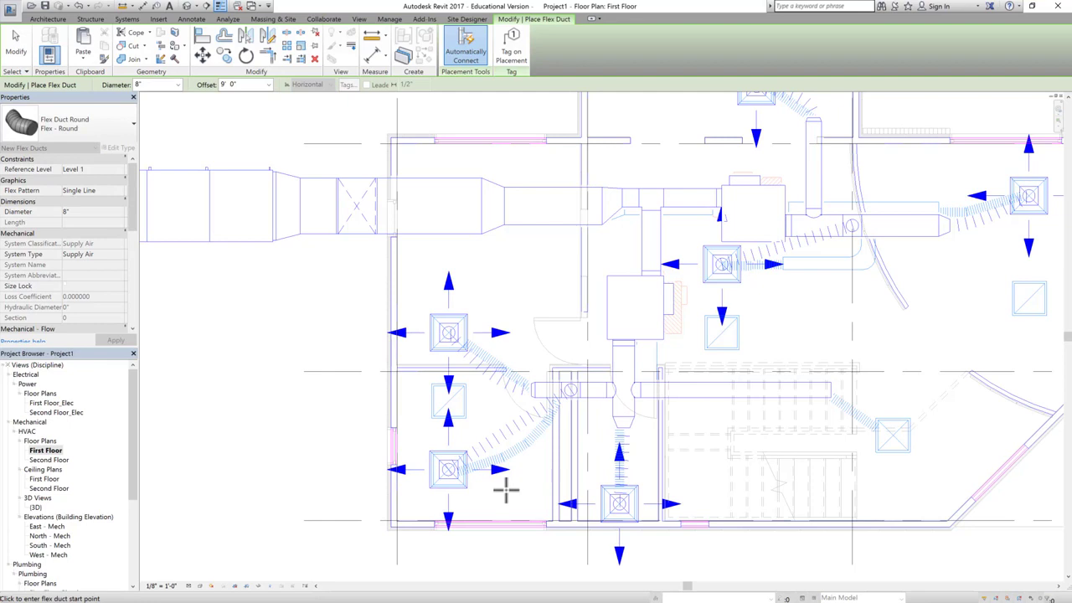
pyautogui.scroll(-2, 251, 344)
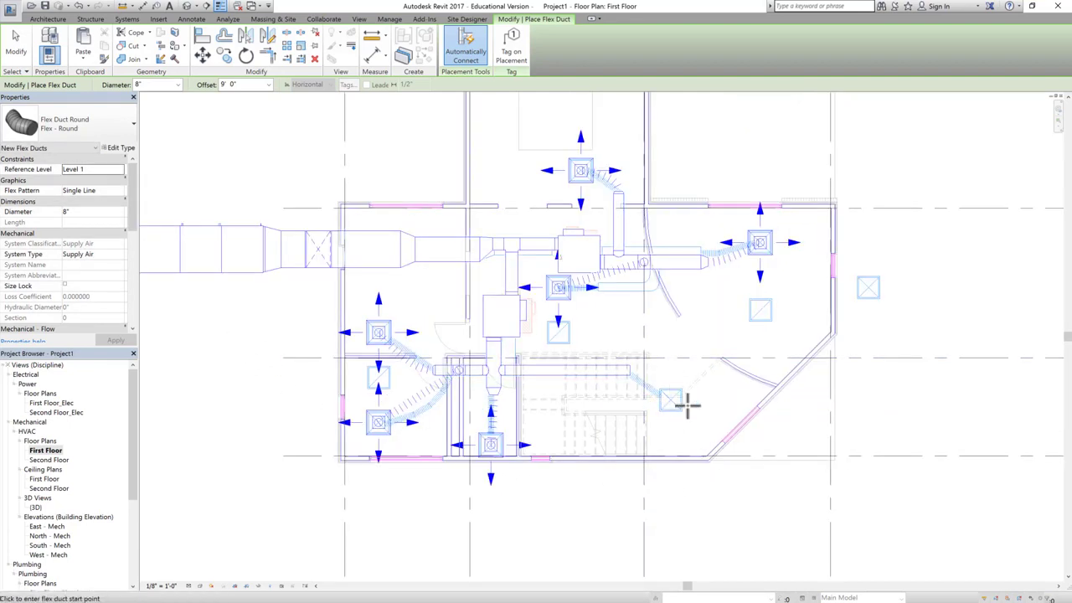
pyautogui.click(17, 52)
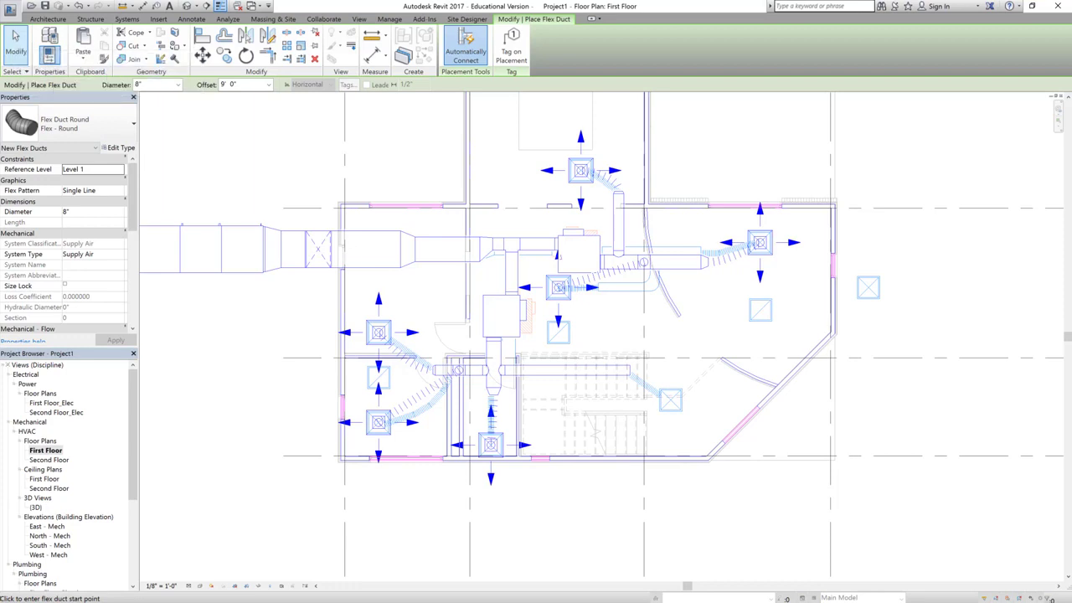
# Open the default 3D view and set its visual style to Shaded to examine the first-floor ductwork.
pyautogui.scroll(-2, 497, 383)
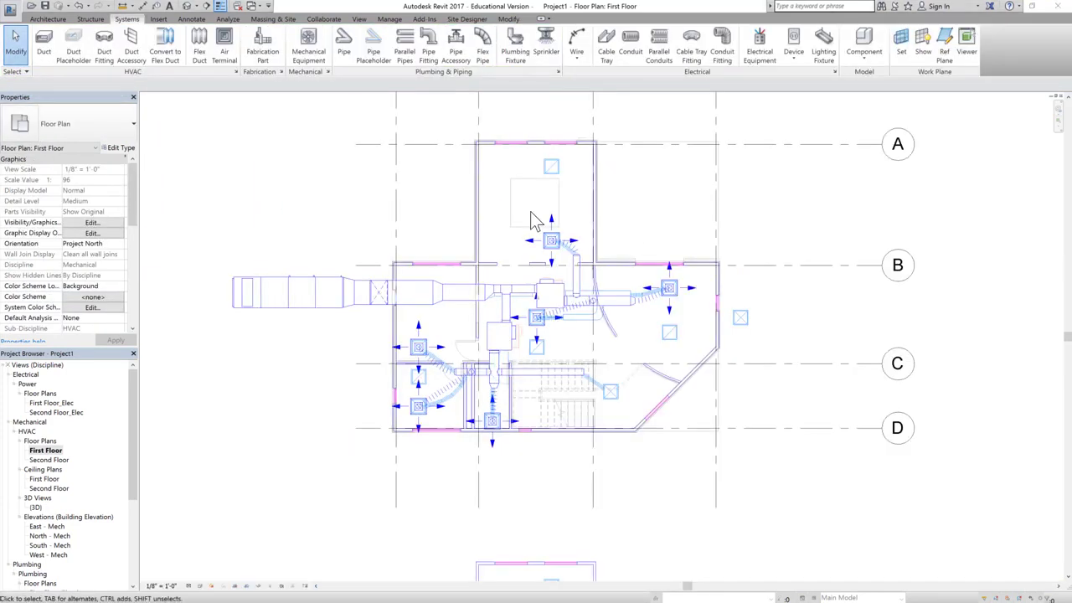
pyautogui.click(188, 7)
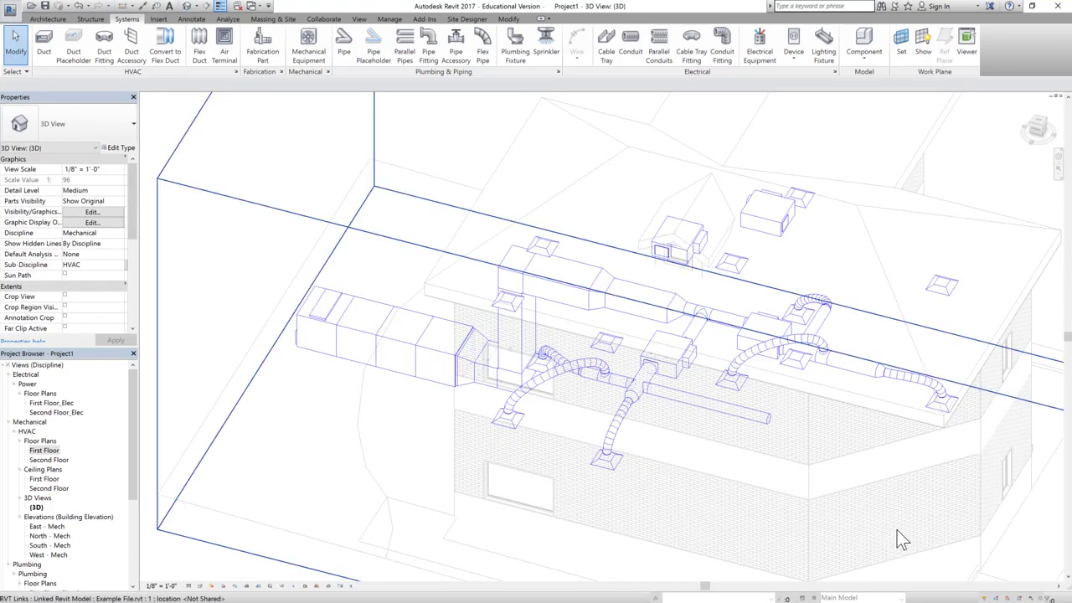
pyautogui.scroll(-1, 239, 263)
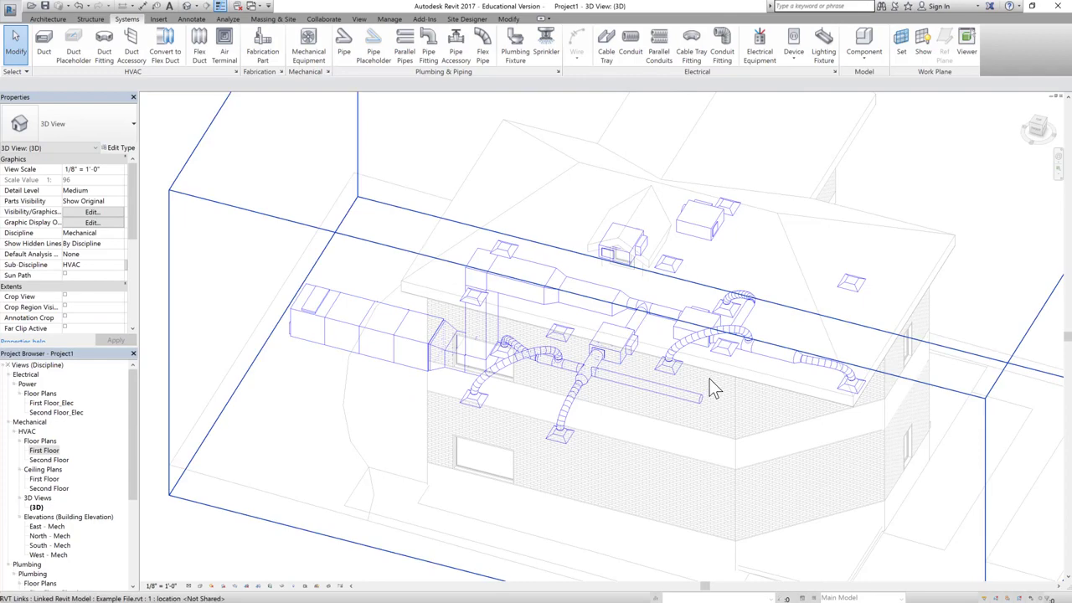
pyautogui.scroll(2, 730, 381)
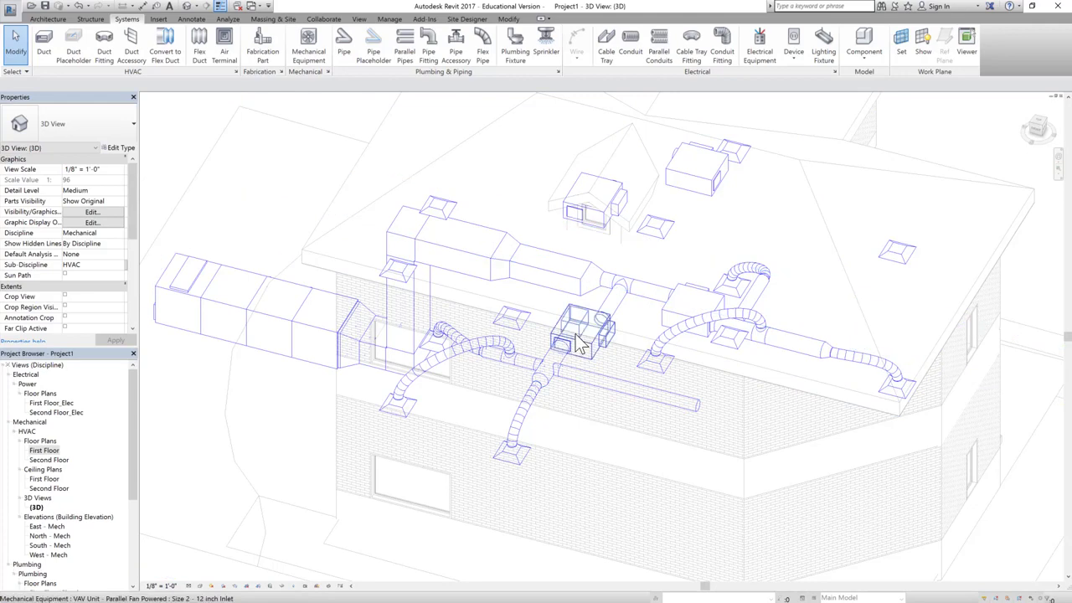
pyautogui.click(199, 585)
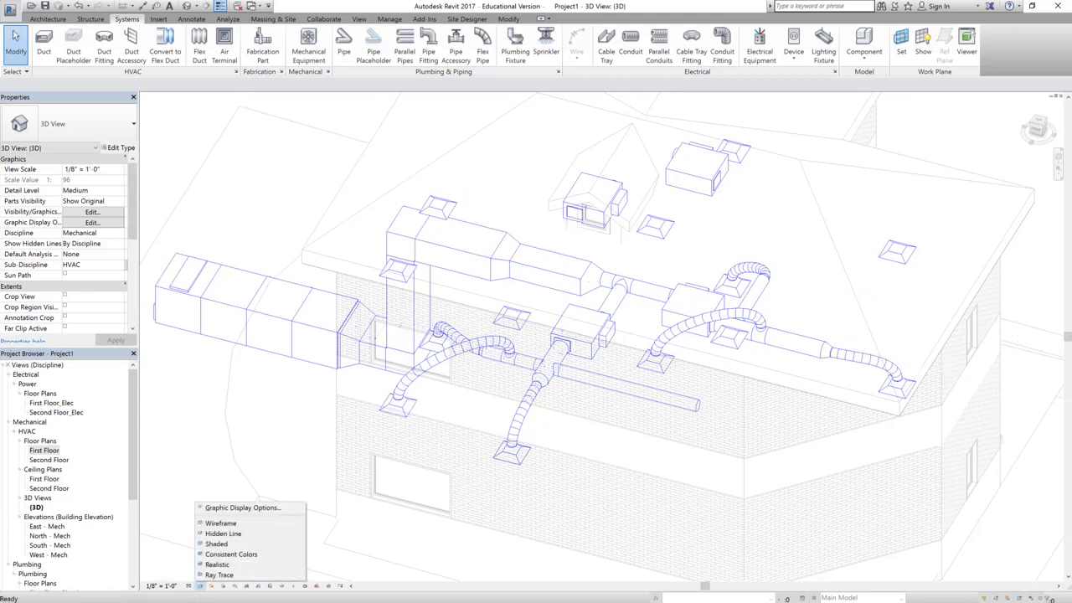
pyautogui.click(221, 545)
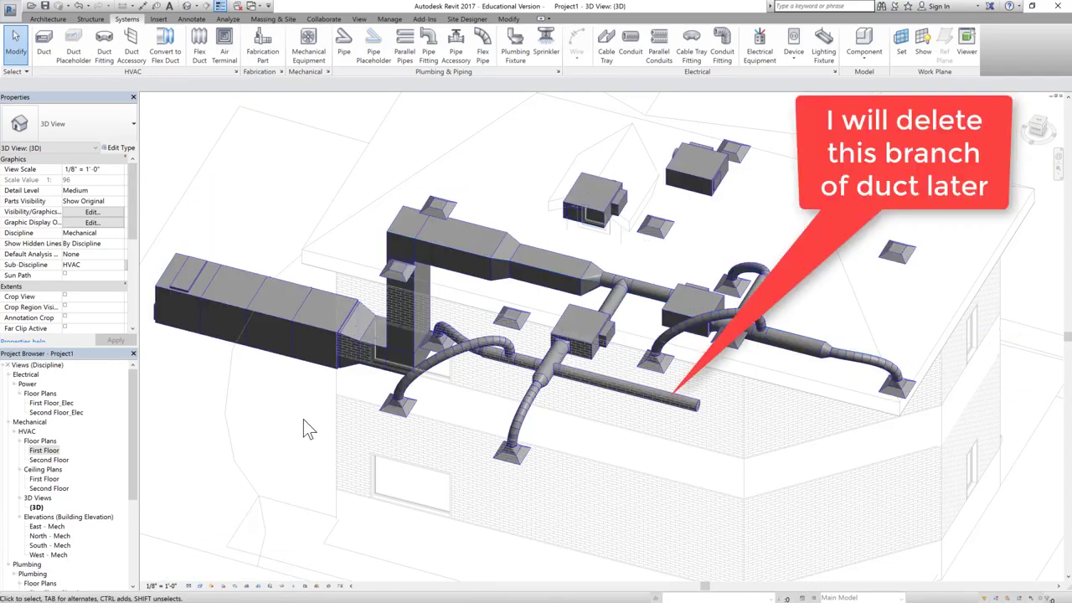